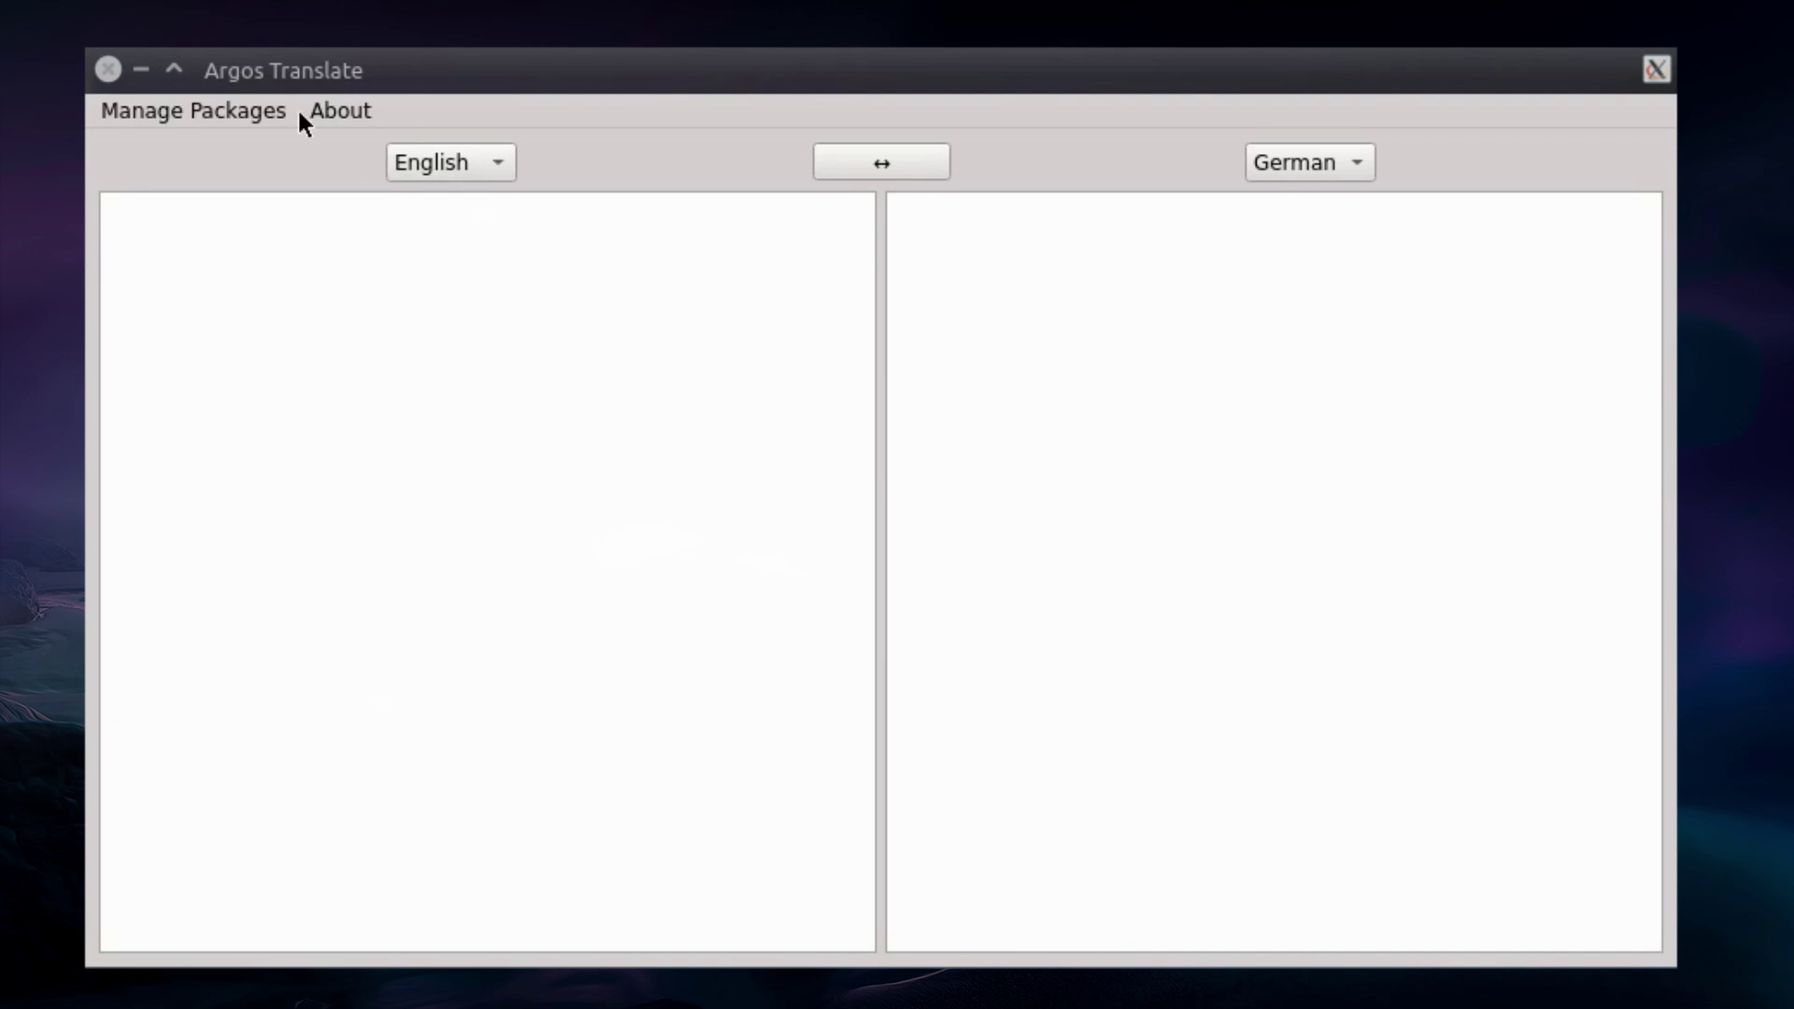
# - Review the list of installed translation packages and the program's About information, closing both windows
pyautogui.click(192, 110)
pyautogui.moveTo(793, 172); pyautogui.dragTo(765, 221)
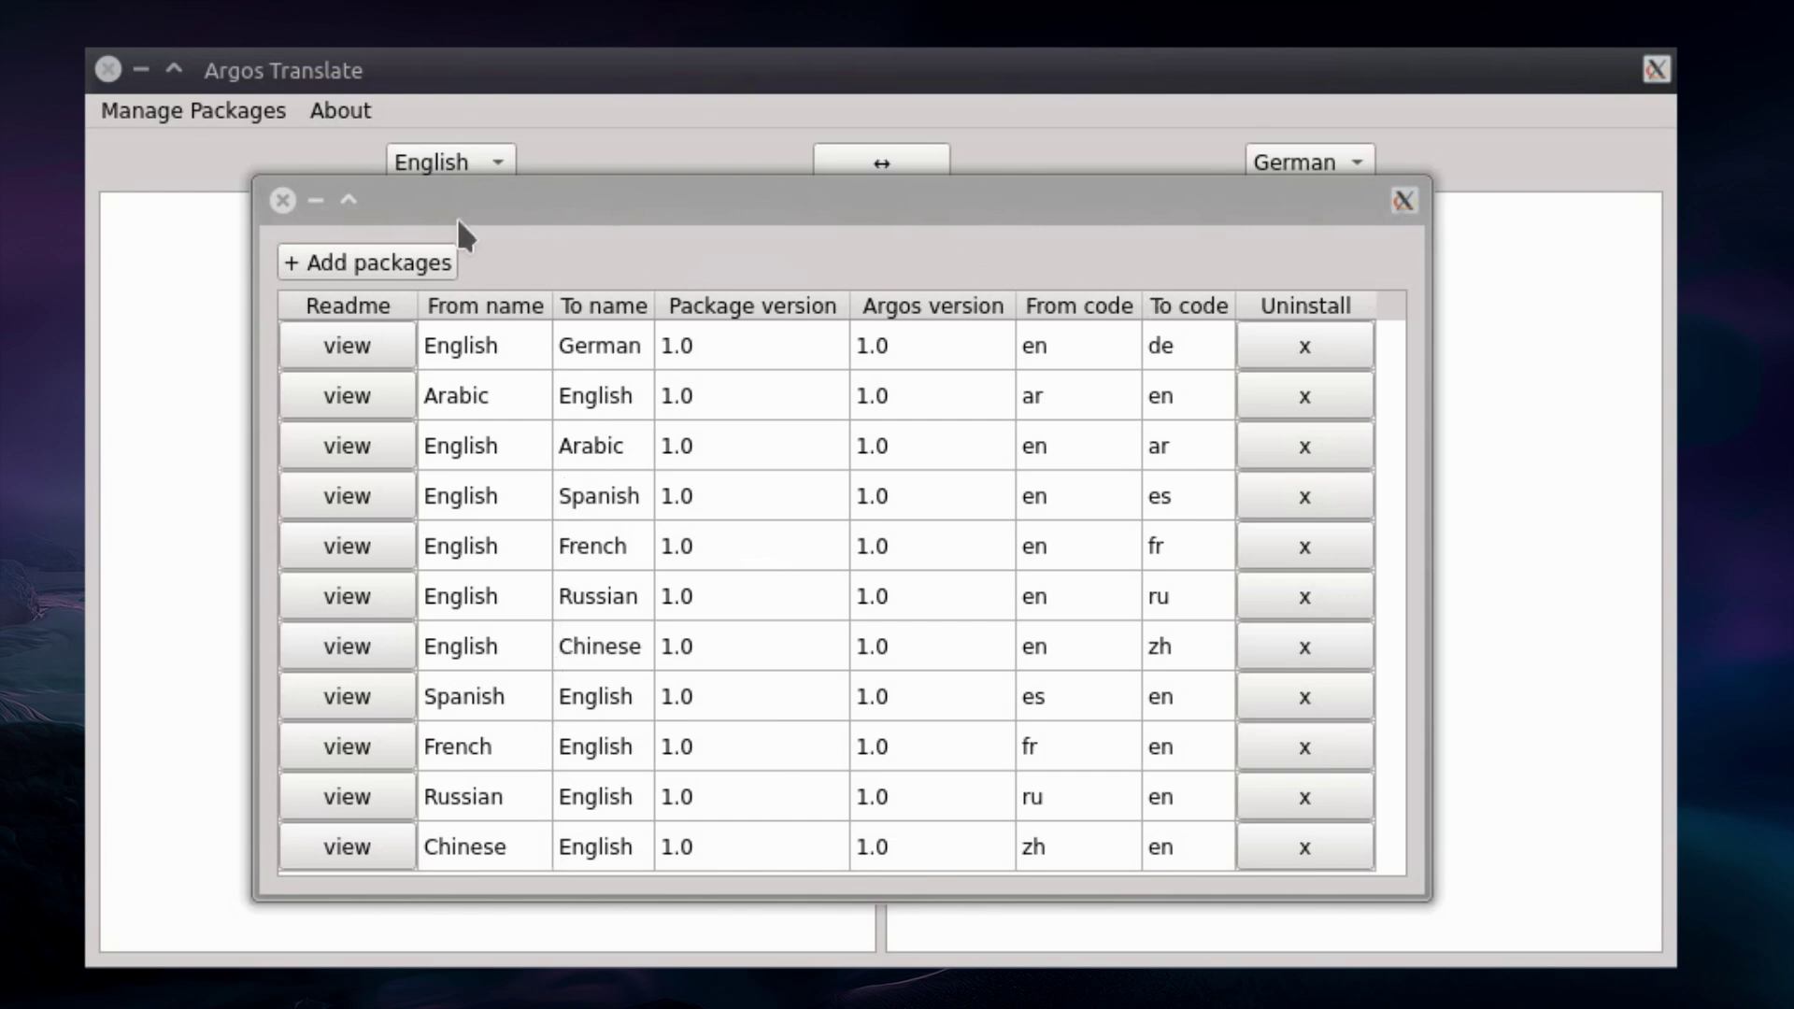
pyautogui.click(282, 200)
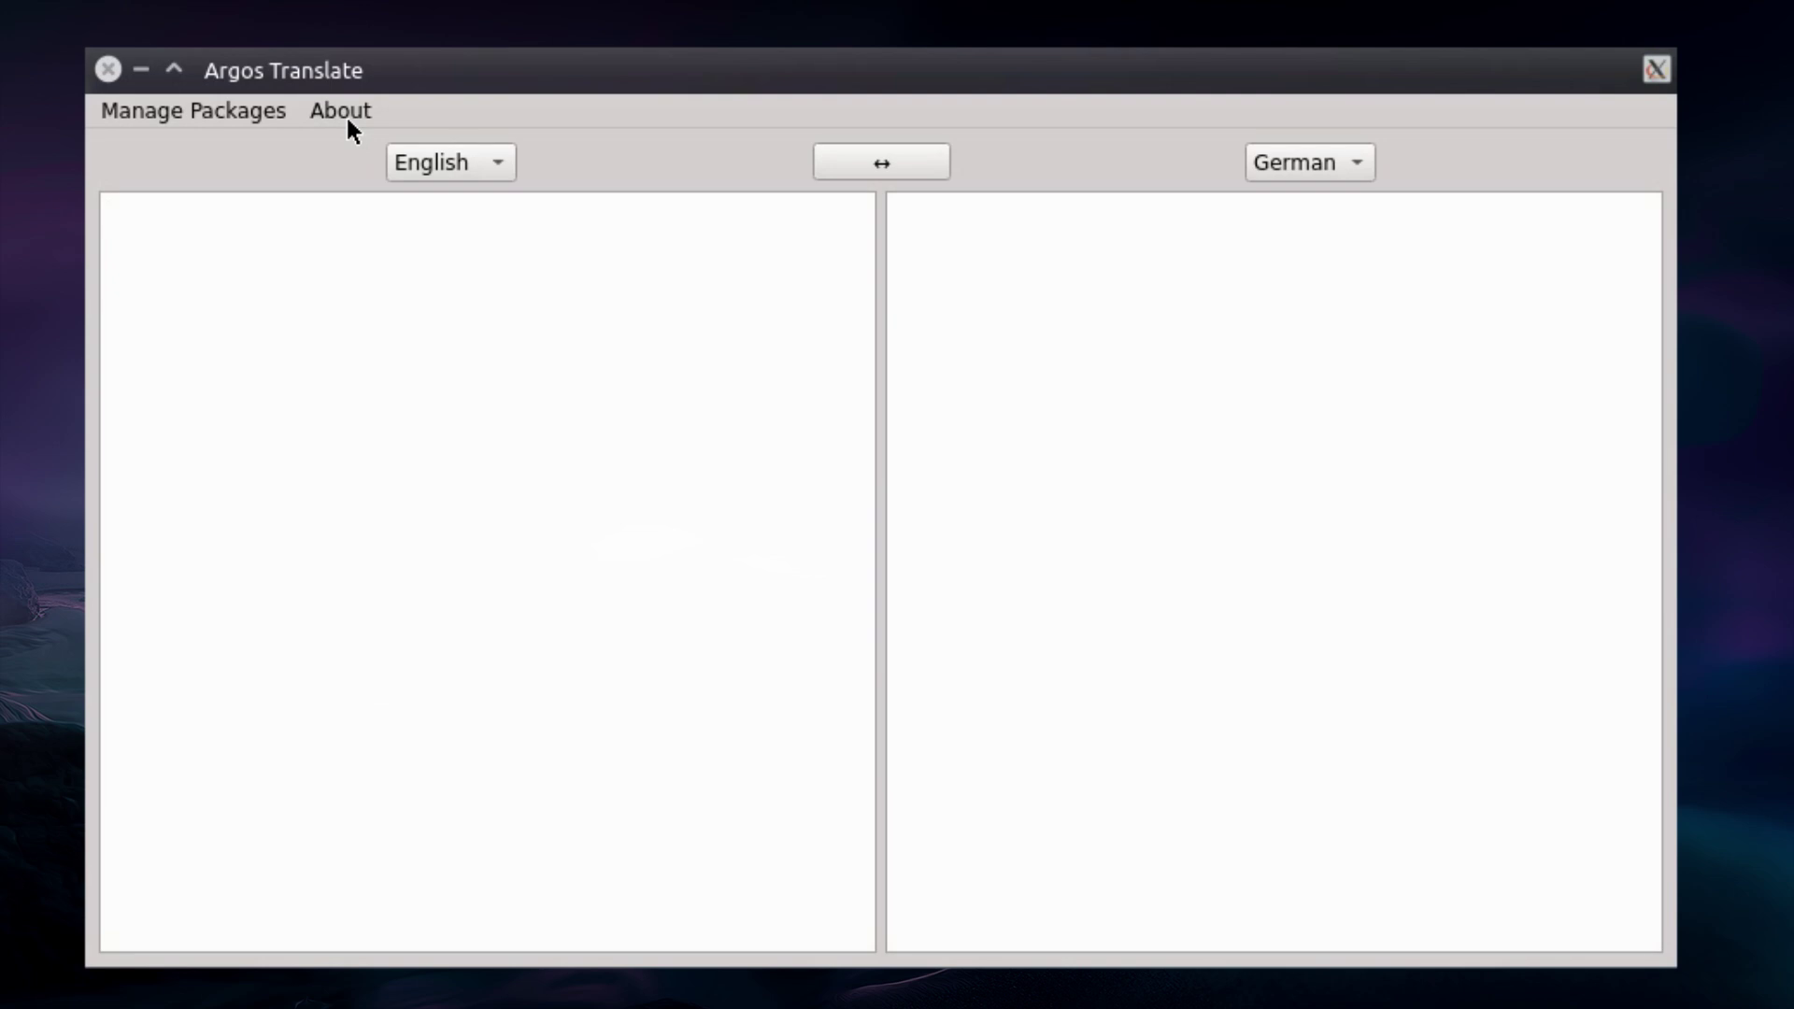
pyautogui.click(342, 115)
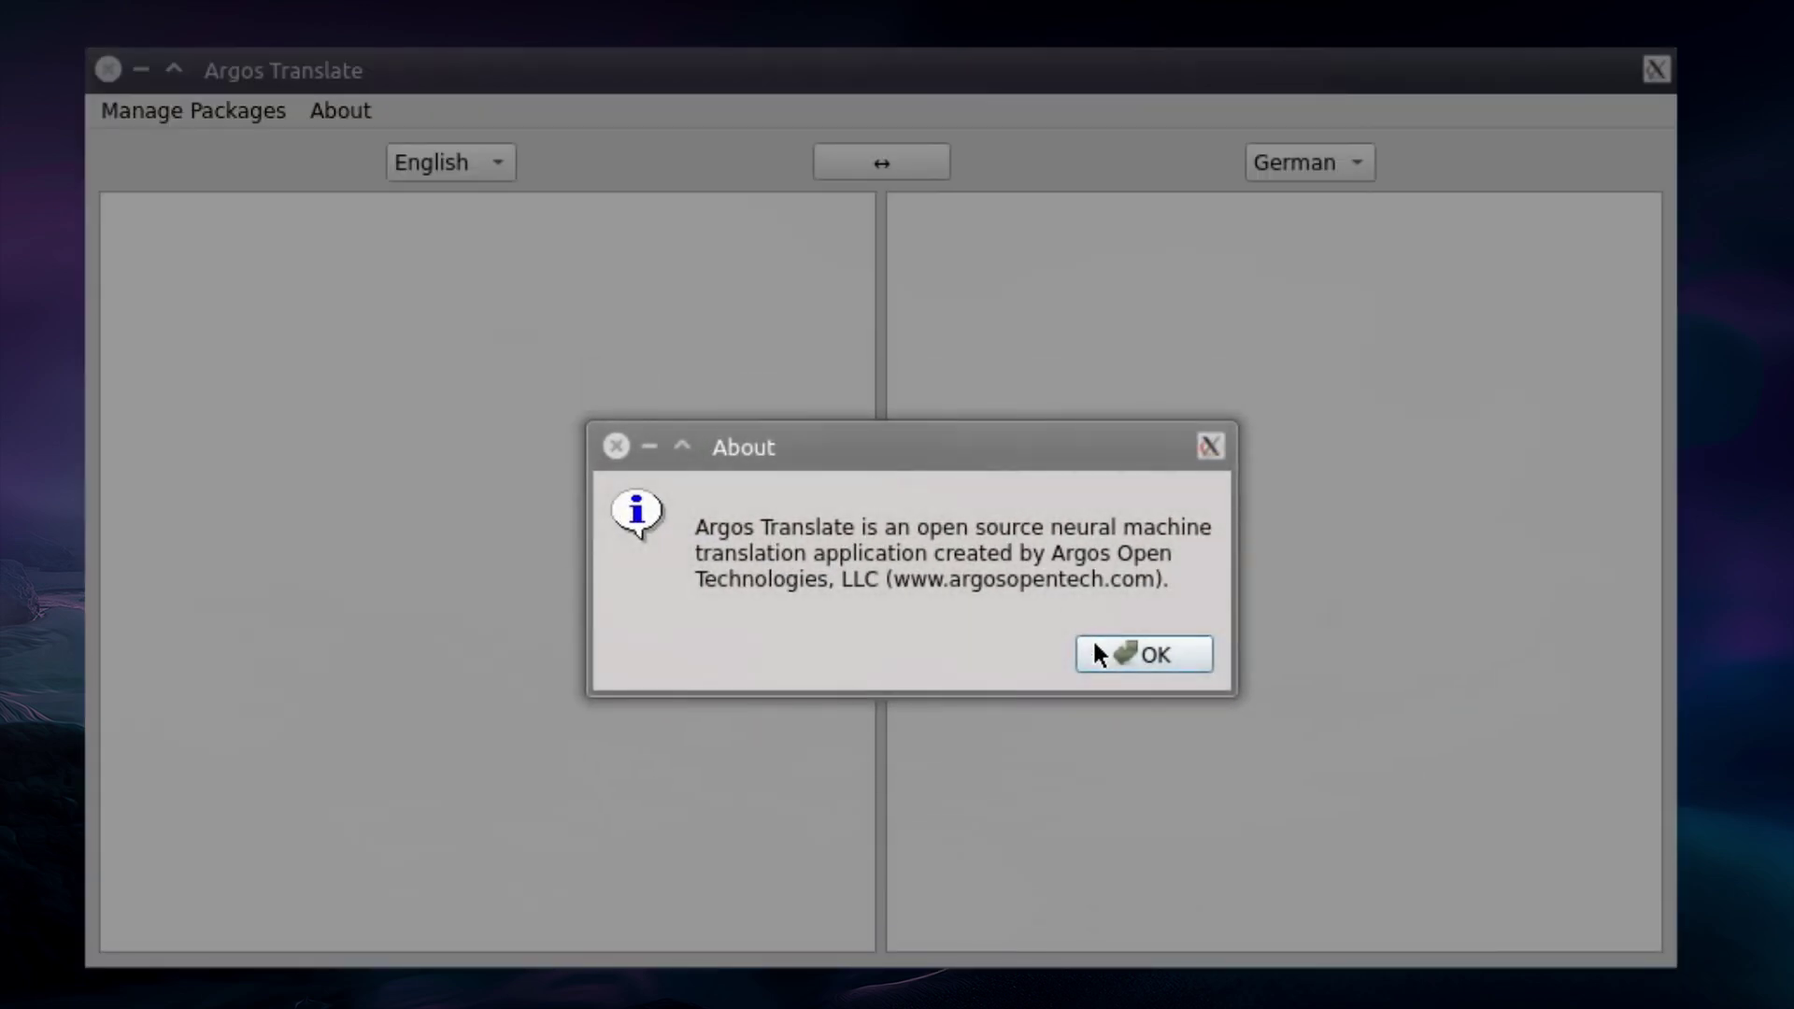
pyautogui.click(1134, 662)
# - Check the available source languages, swap the English-to-German translation direction and swap it back
pyautogui.click(461, 161)
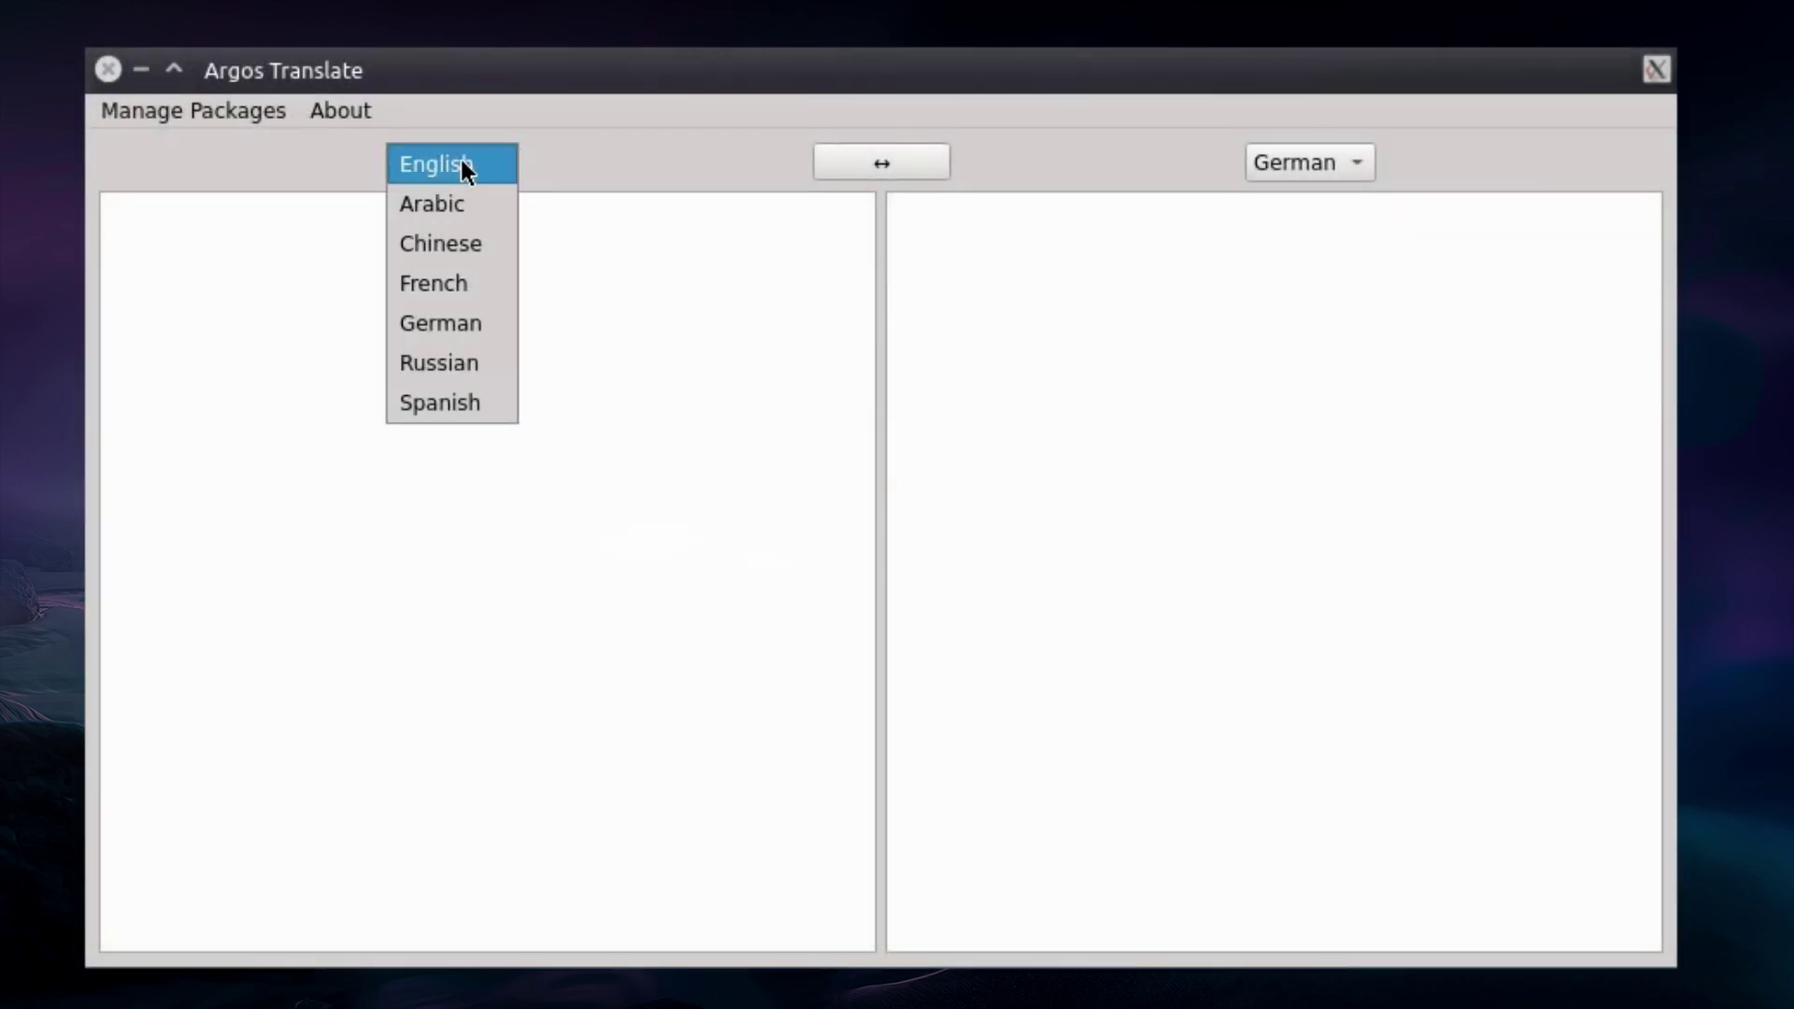
pyautogui.click(857, 165)
pyautogui.click(861, 164)
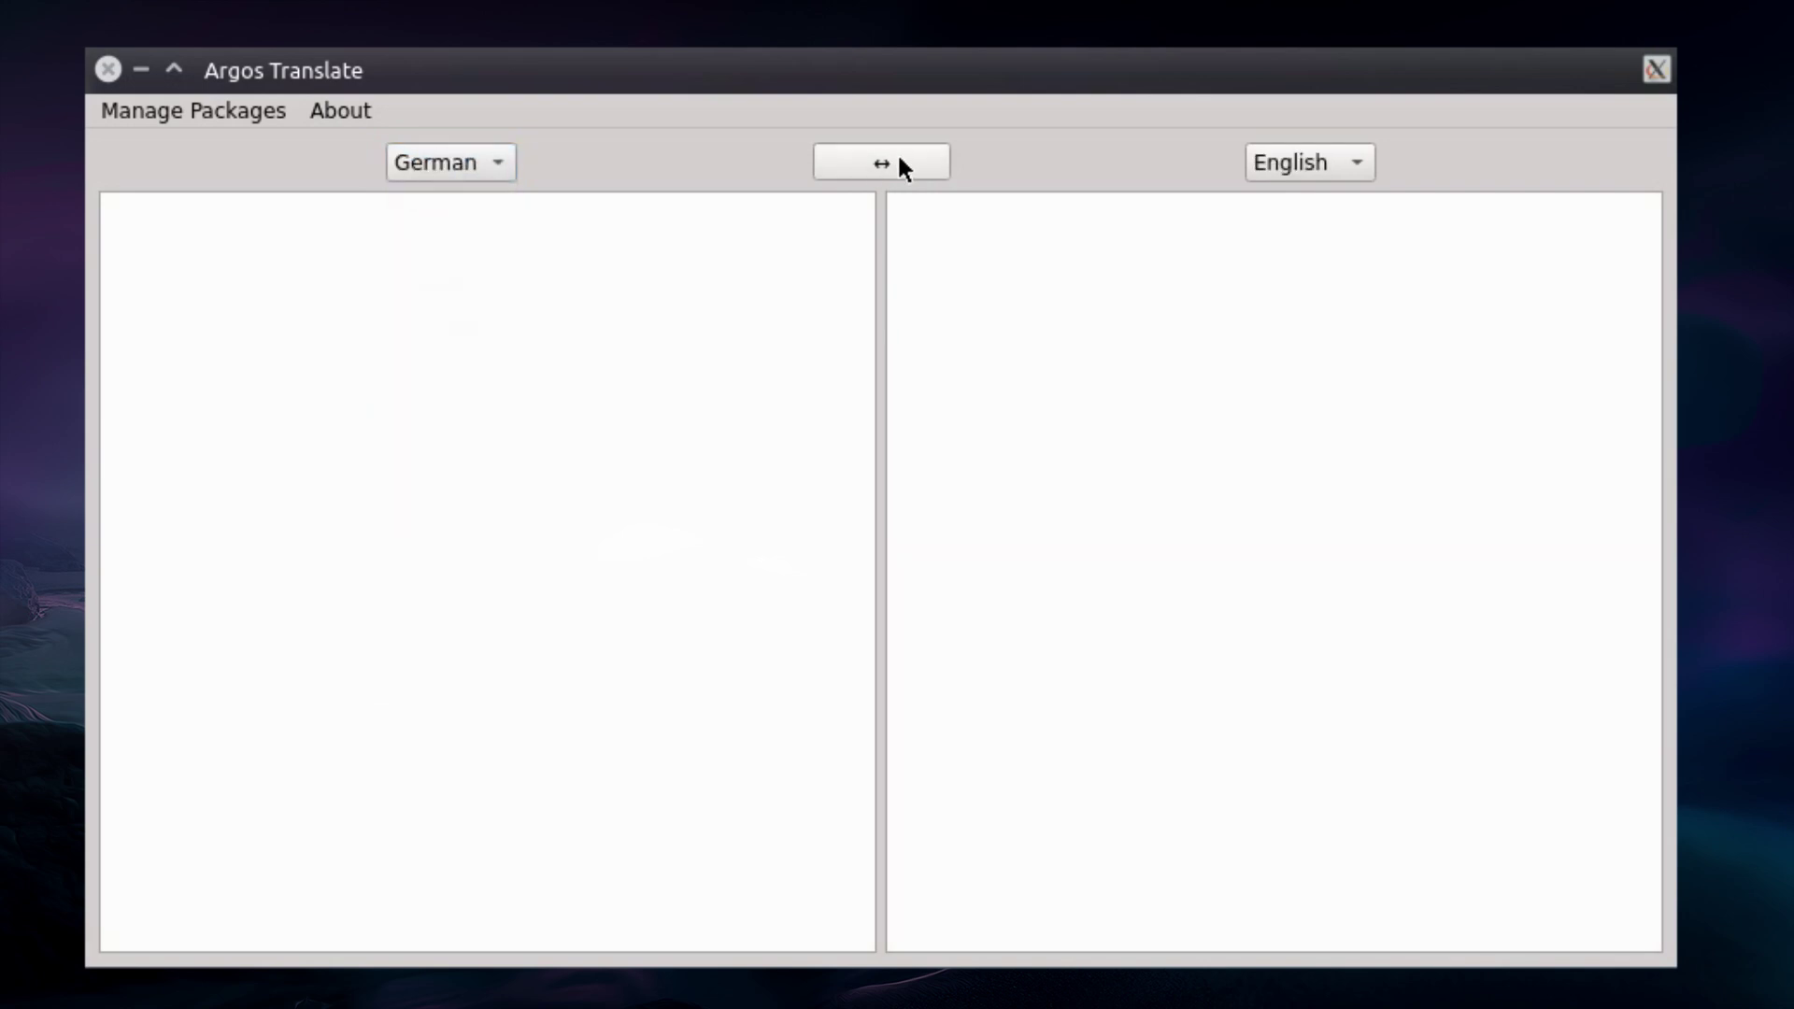
pyautogui.click(904, 164)
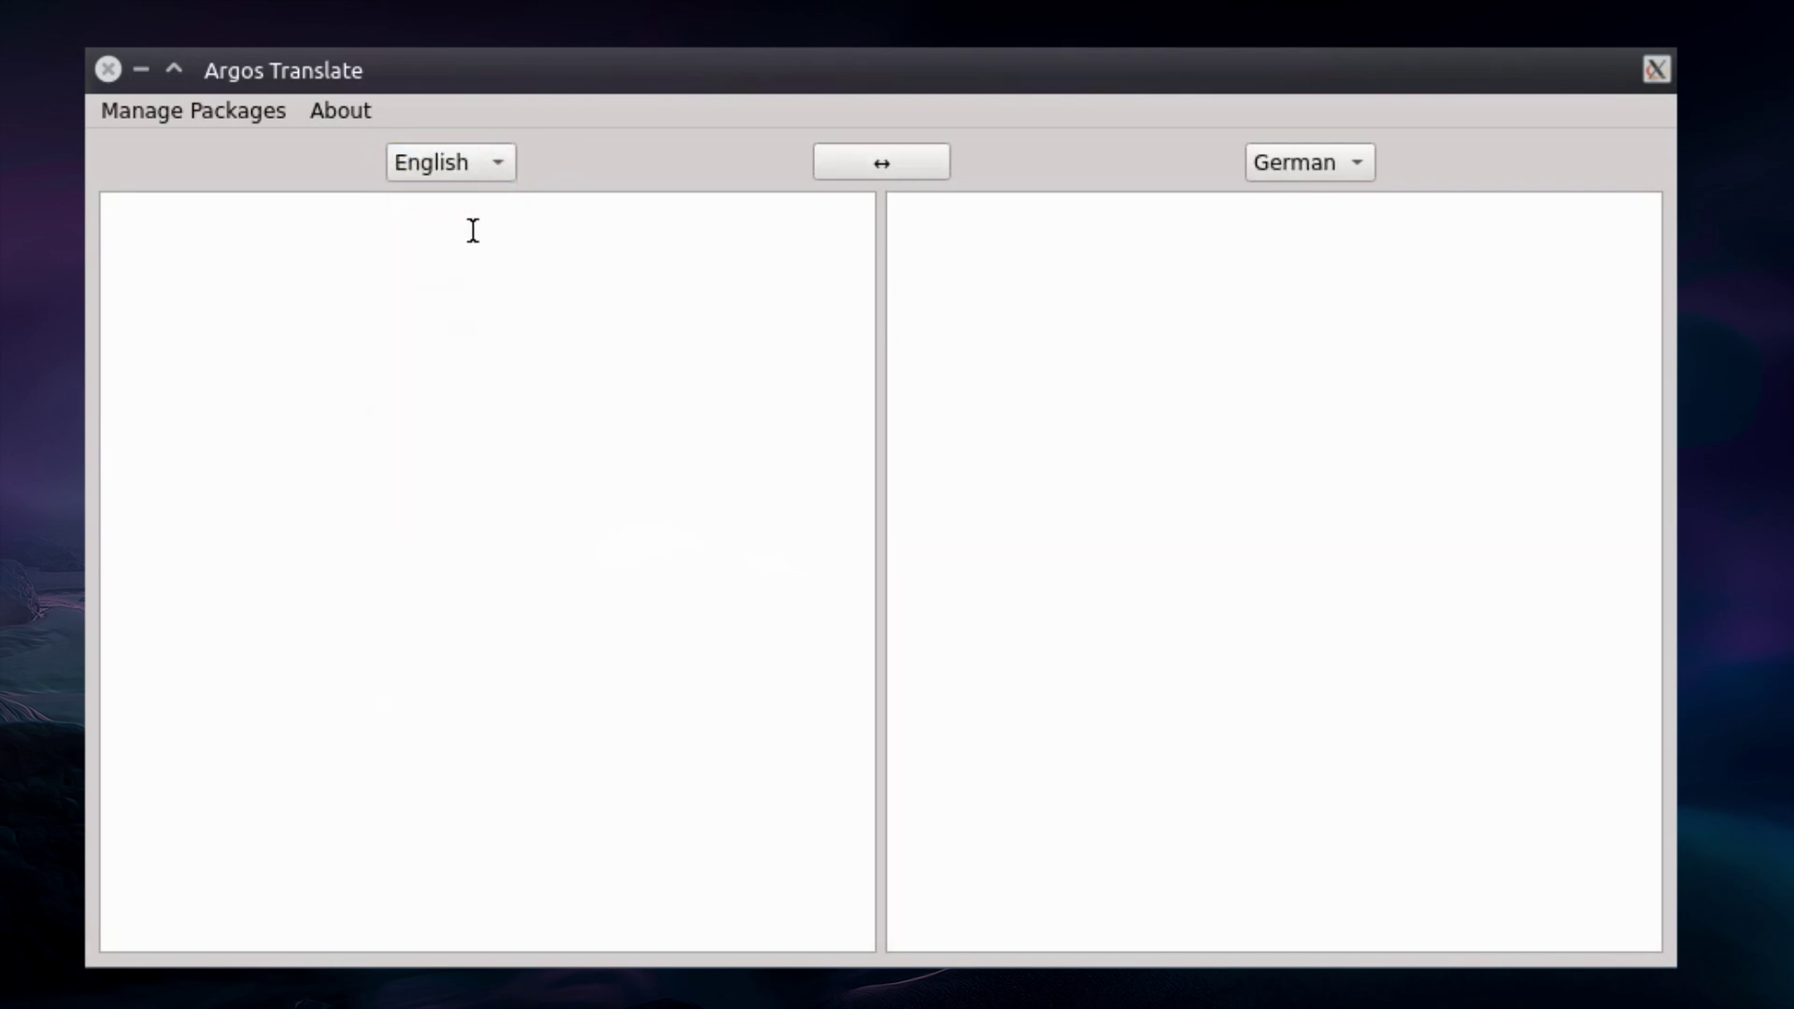
# - Enter "hello how are you", "thanks" and "you're welcome" on three separate lines as the English text to translate into German
pyautogui.click(549, 353)
pyautogui.write('hello ho')
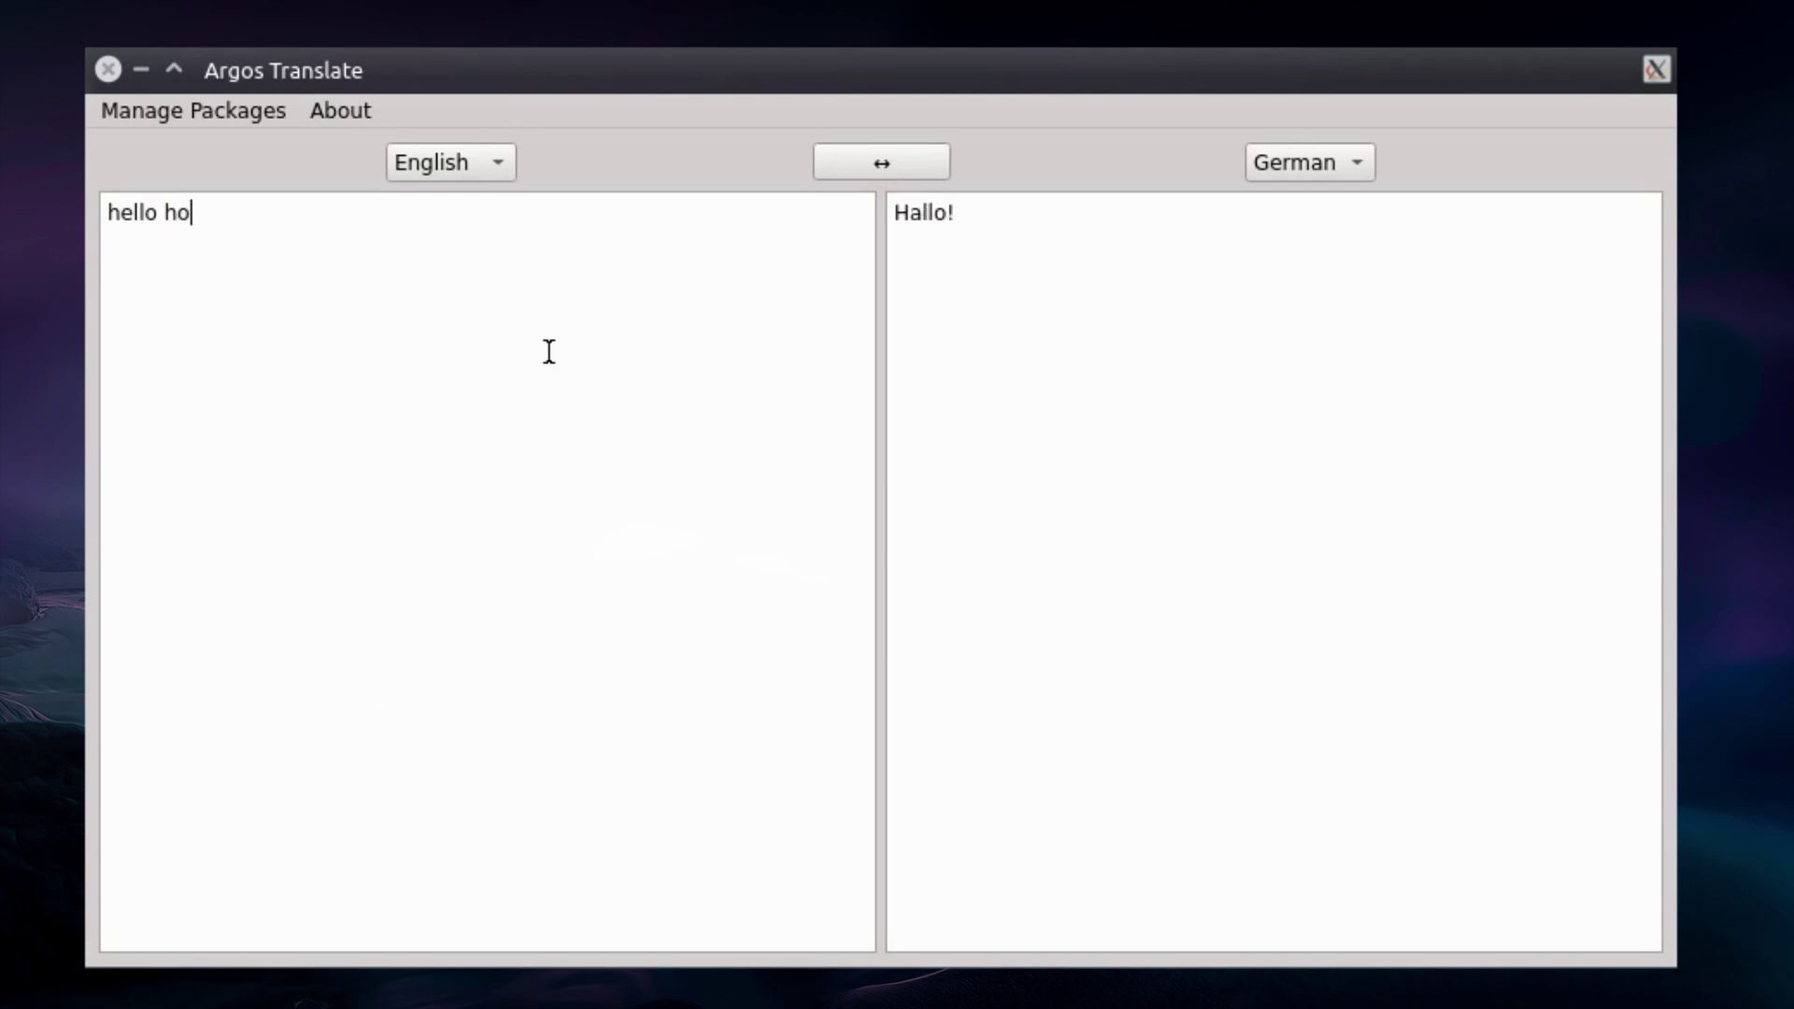
pyautogui.write('w are you')
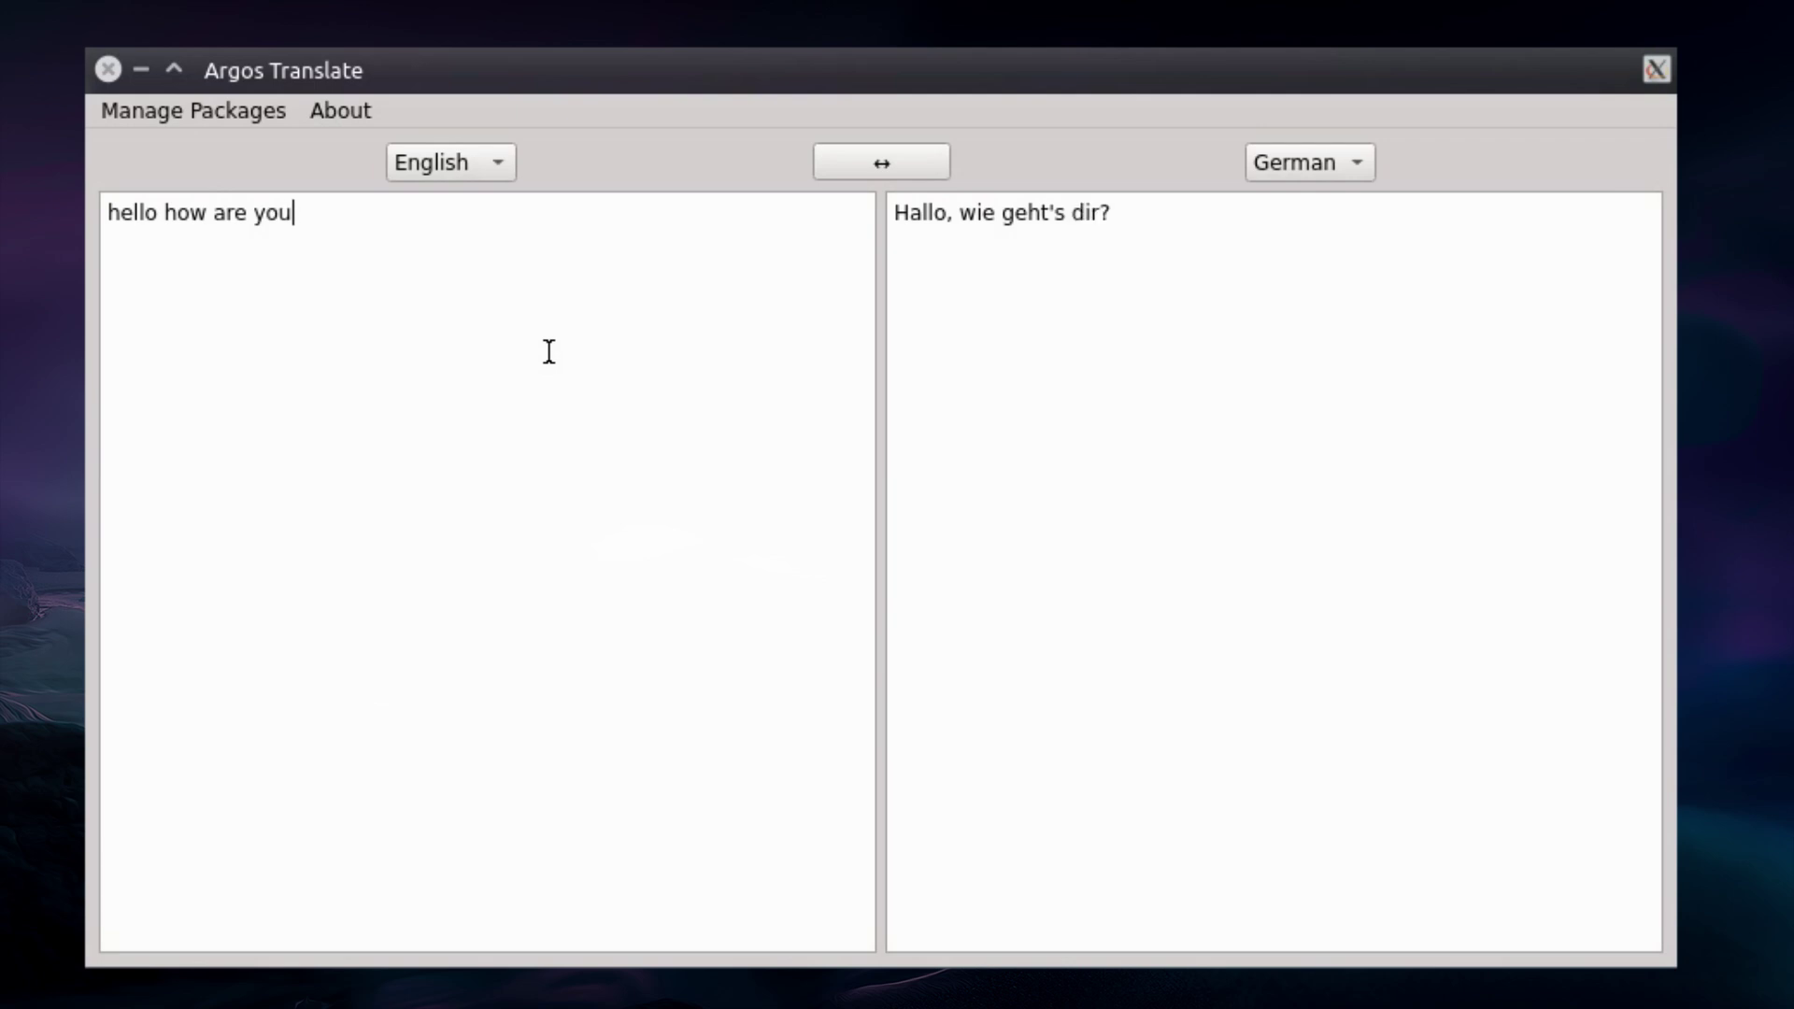
pyautogui.press('Return')
pyautogui.write('thanksd')
pyautogui.press('BackSpace')
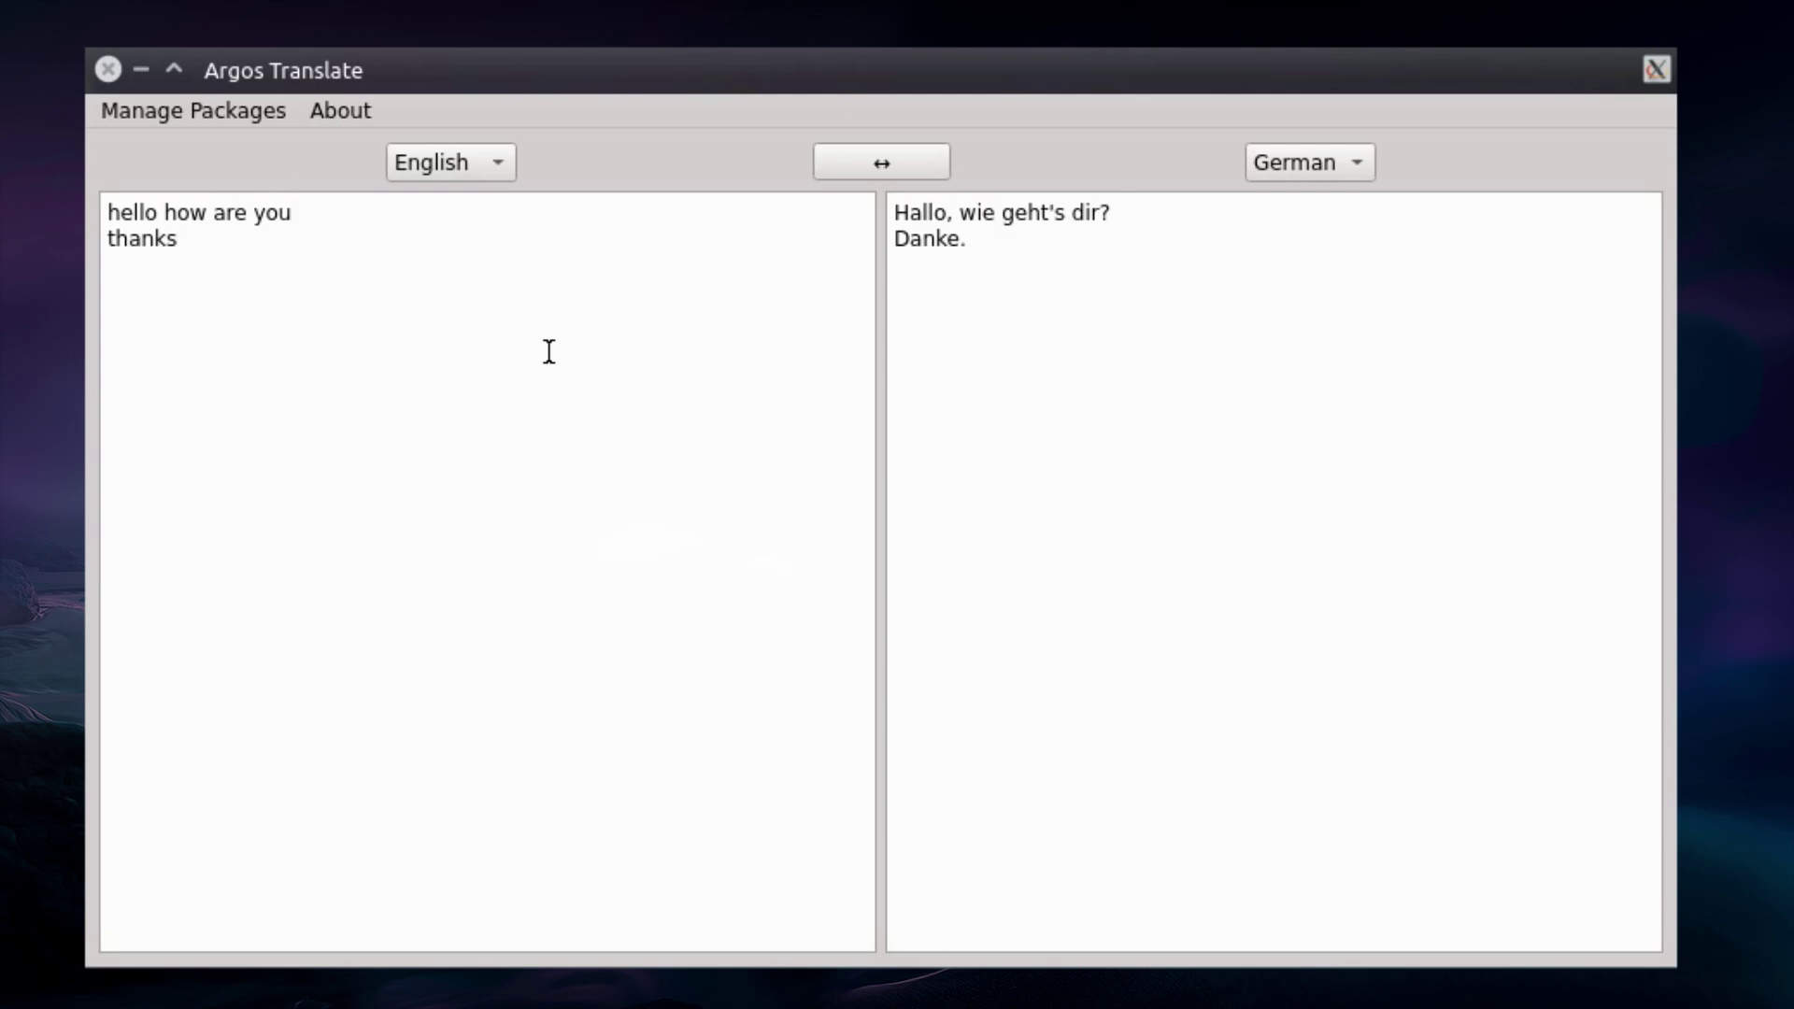
pyautogui.press('Return')
pyautogui.write("you're welco")
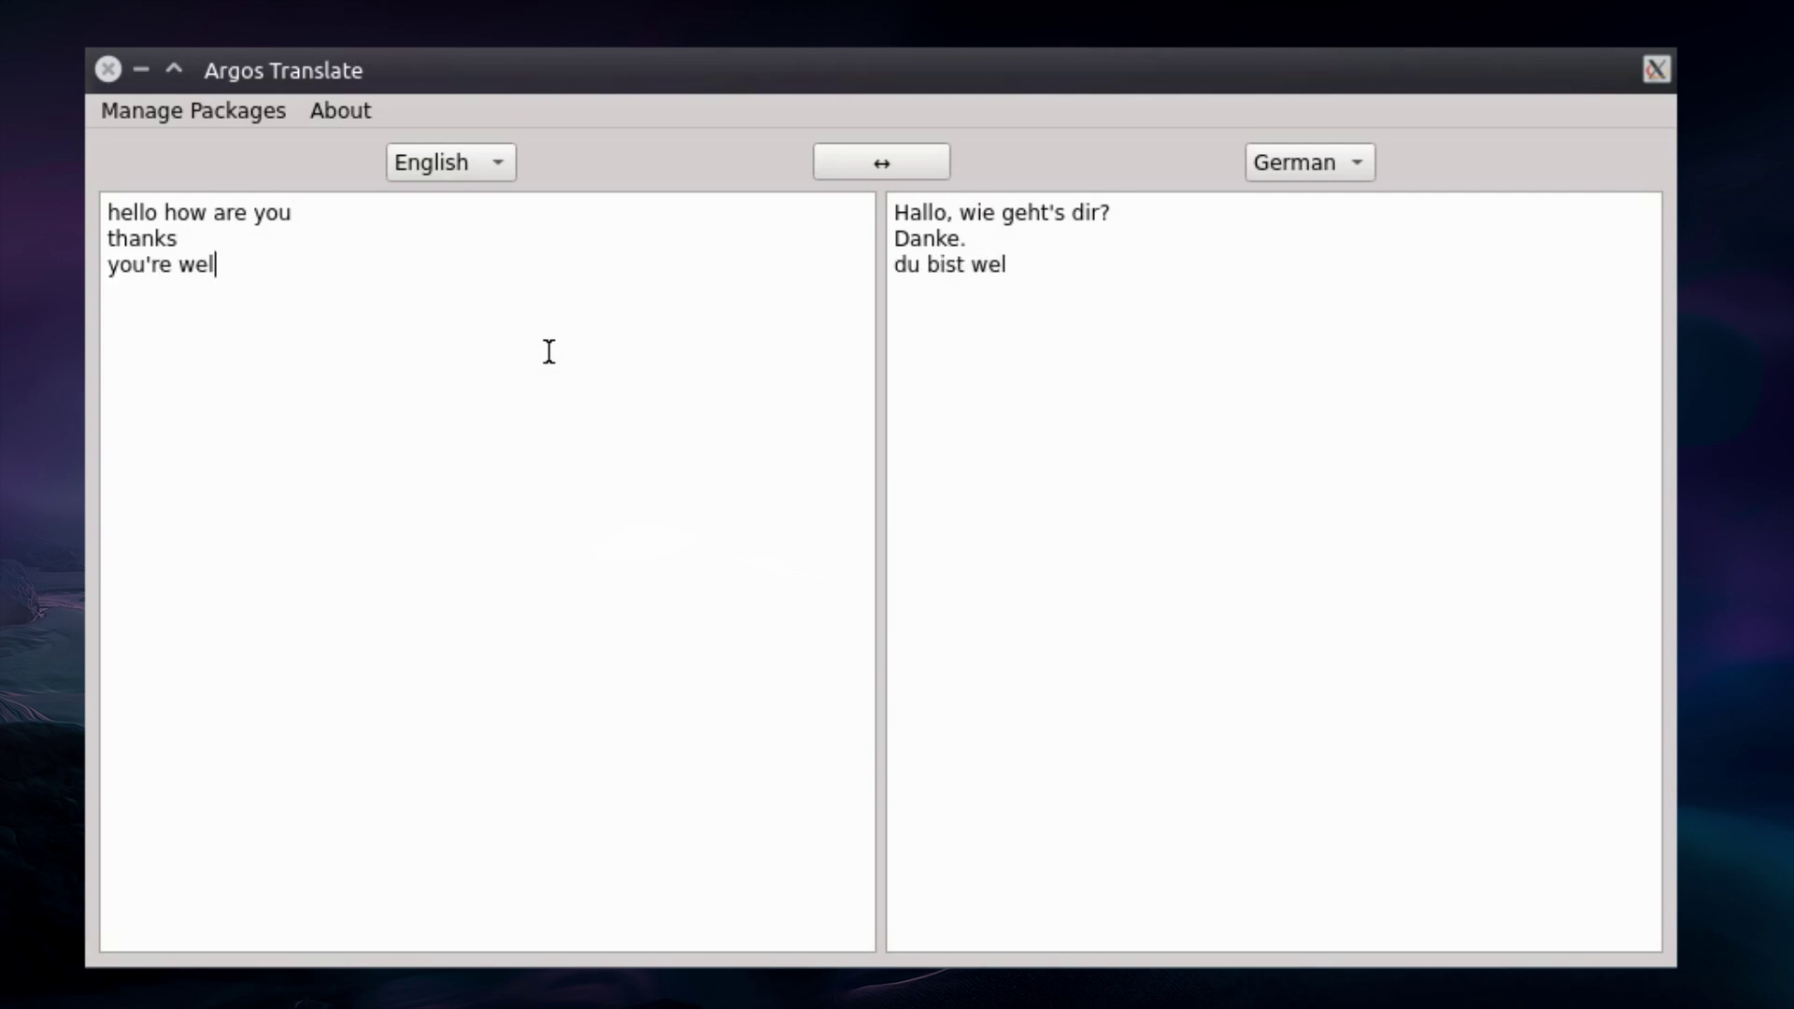
pyautogui.write('me')
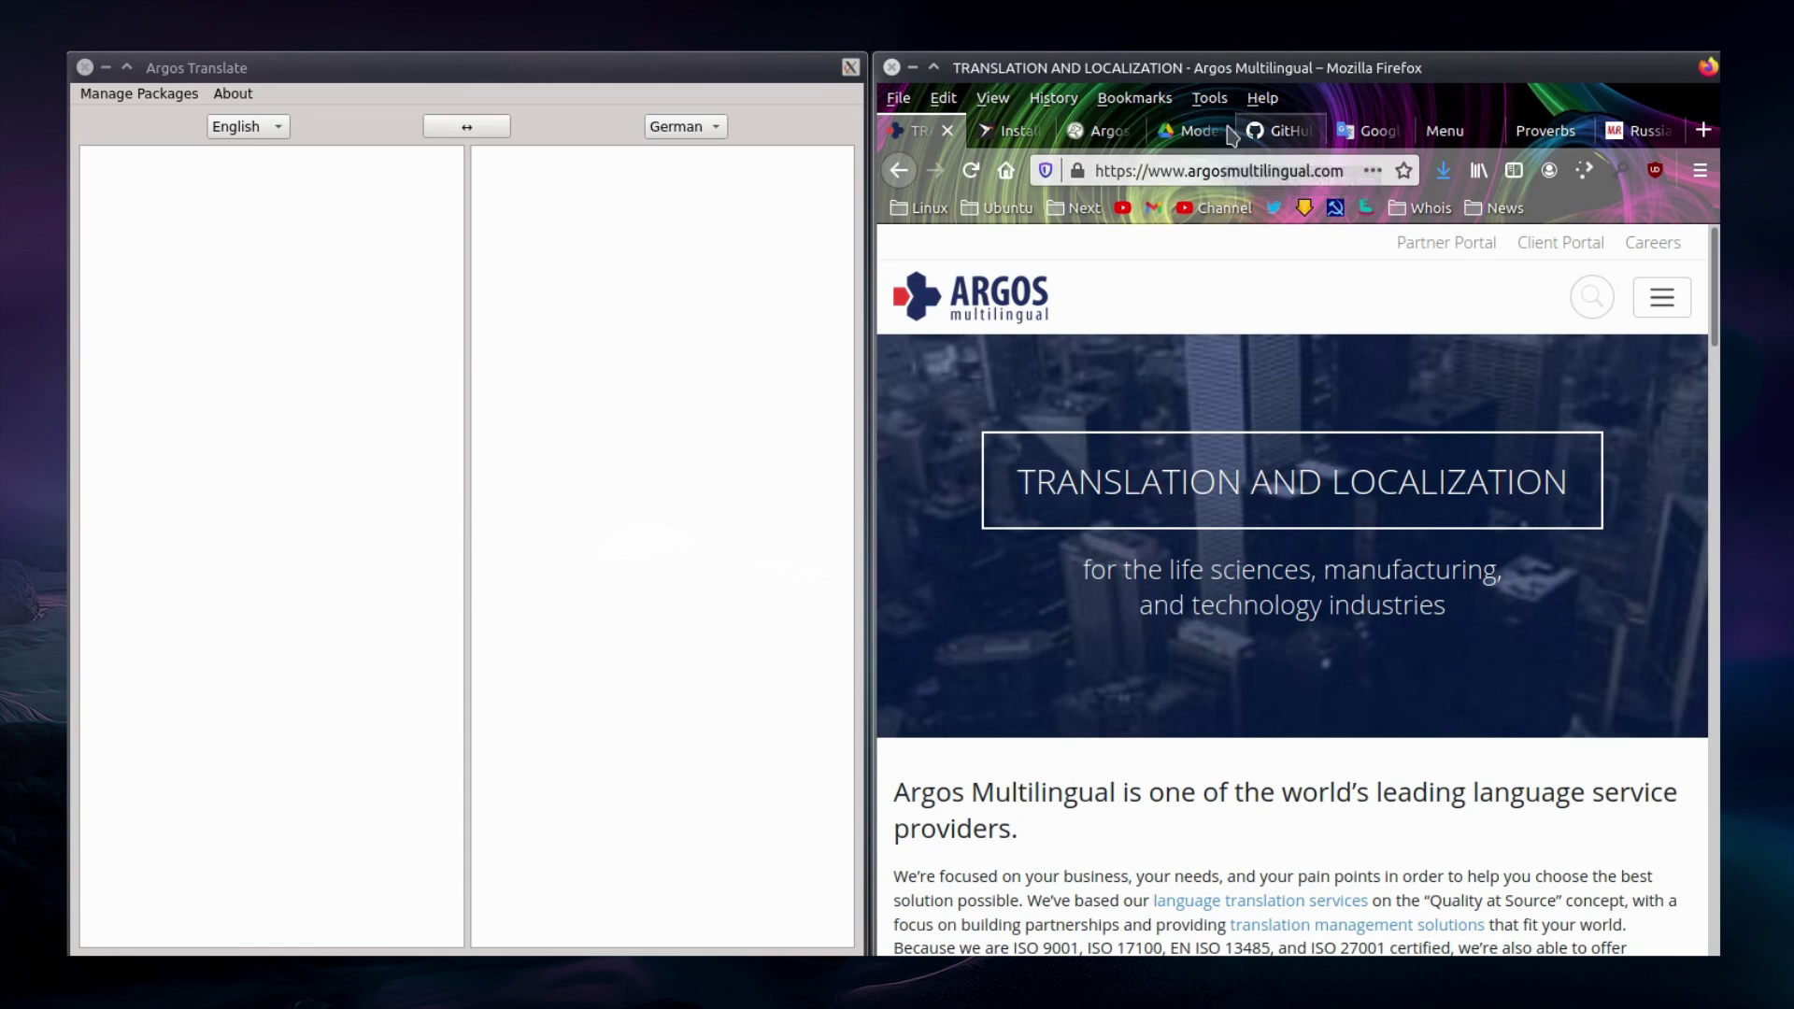
# - In Firefox, view the Argos Translate page on Snapcraft and look through the Argos Open Tech home page
pyautogui.click(1025, 142)
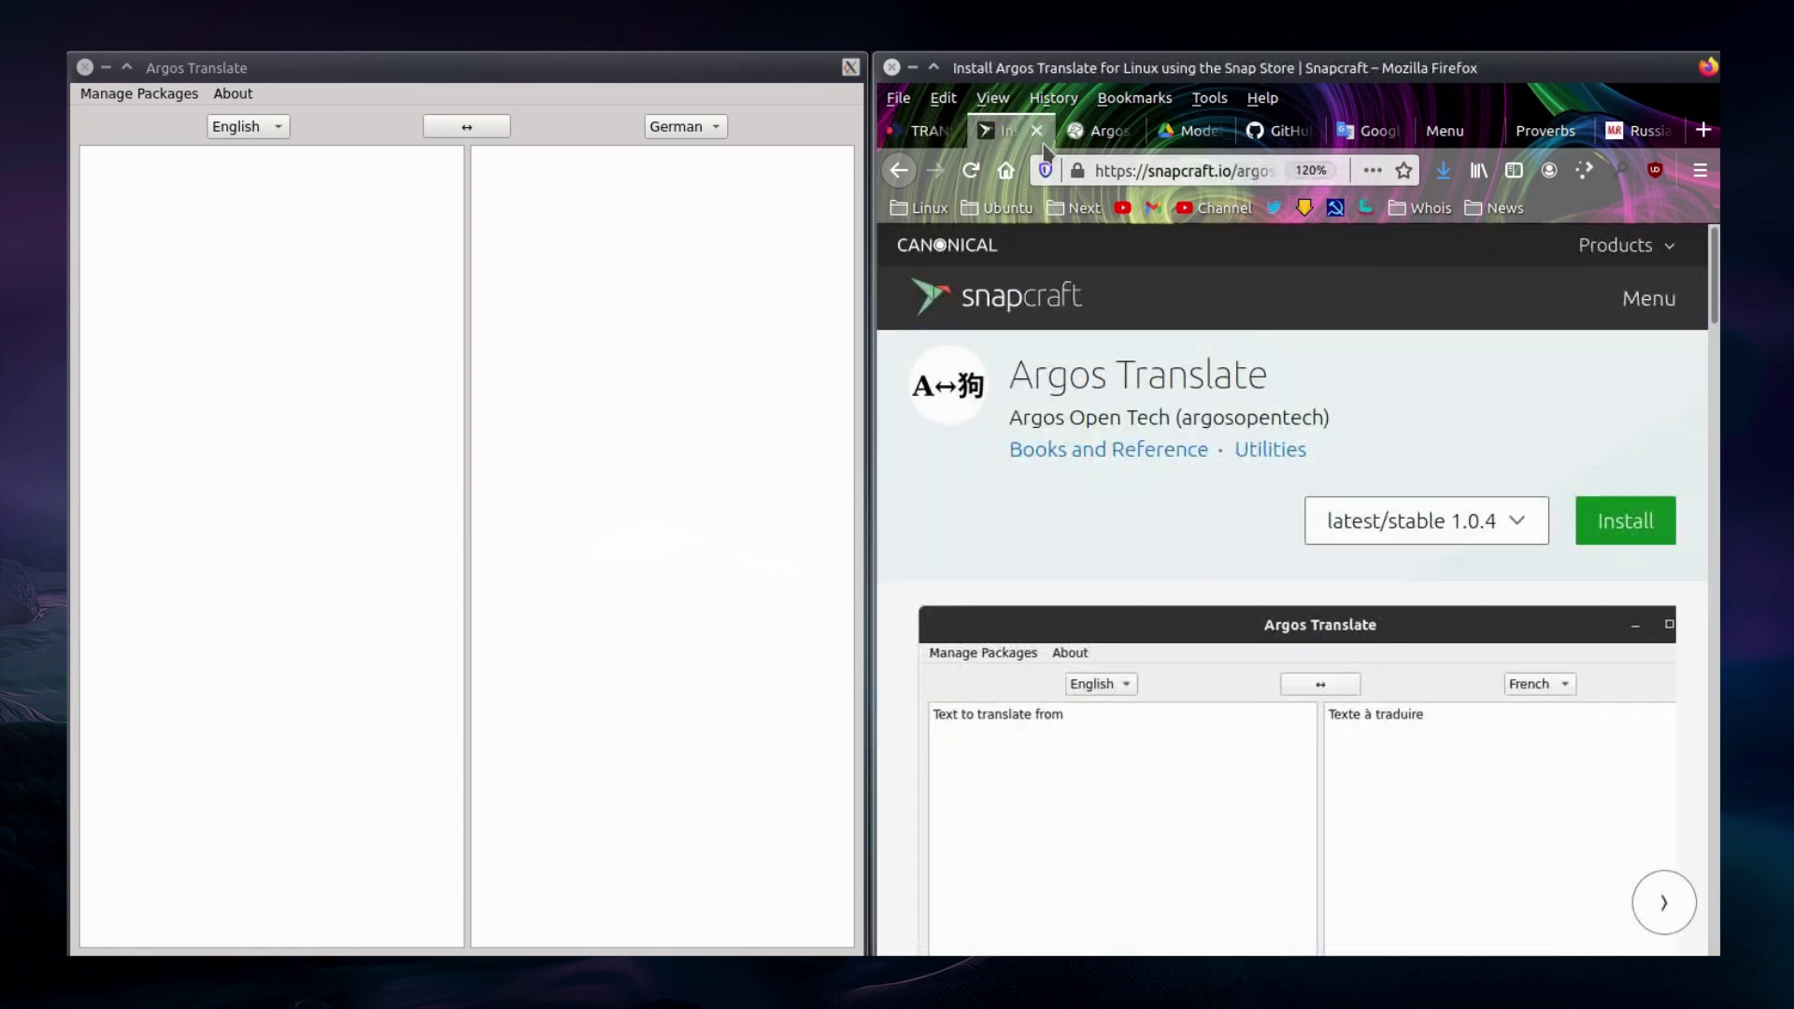
pyautogui.click(1107, 140)
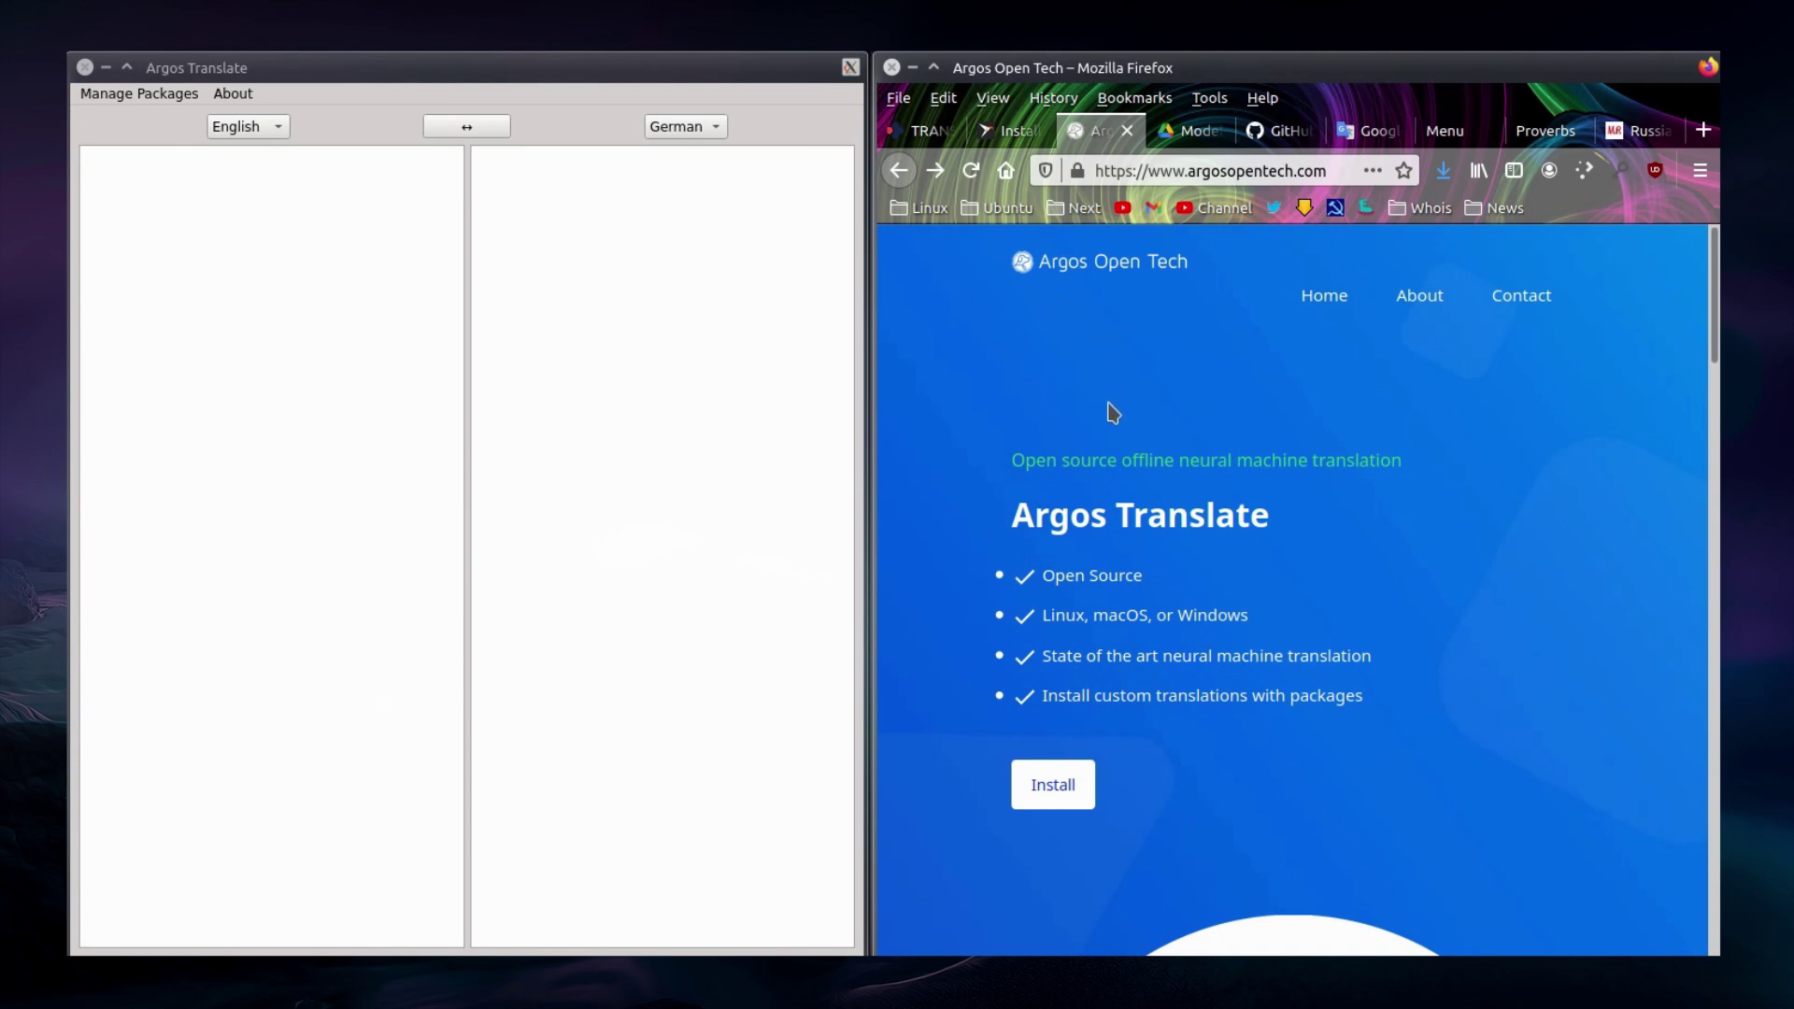
pyautogui.scroll(-5, 1114, 412)
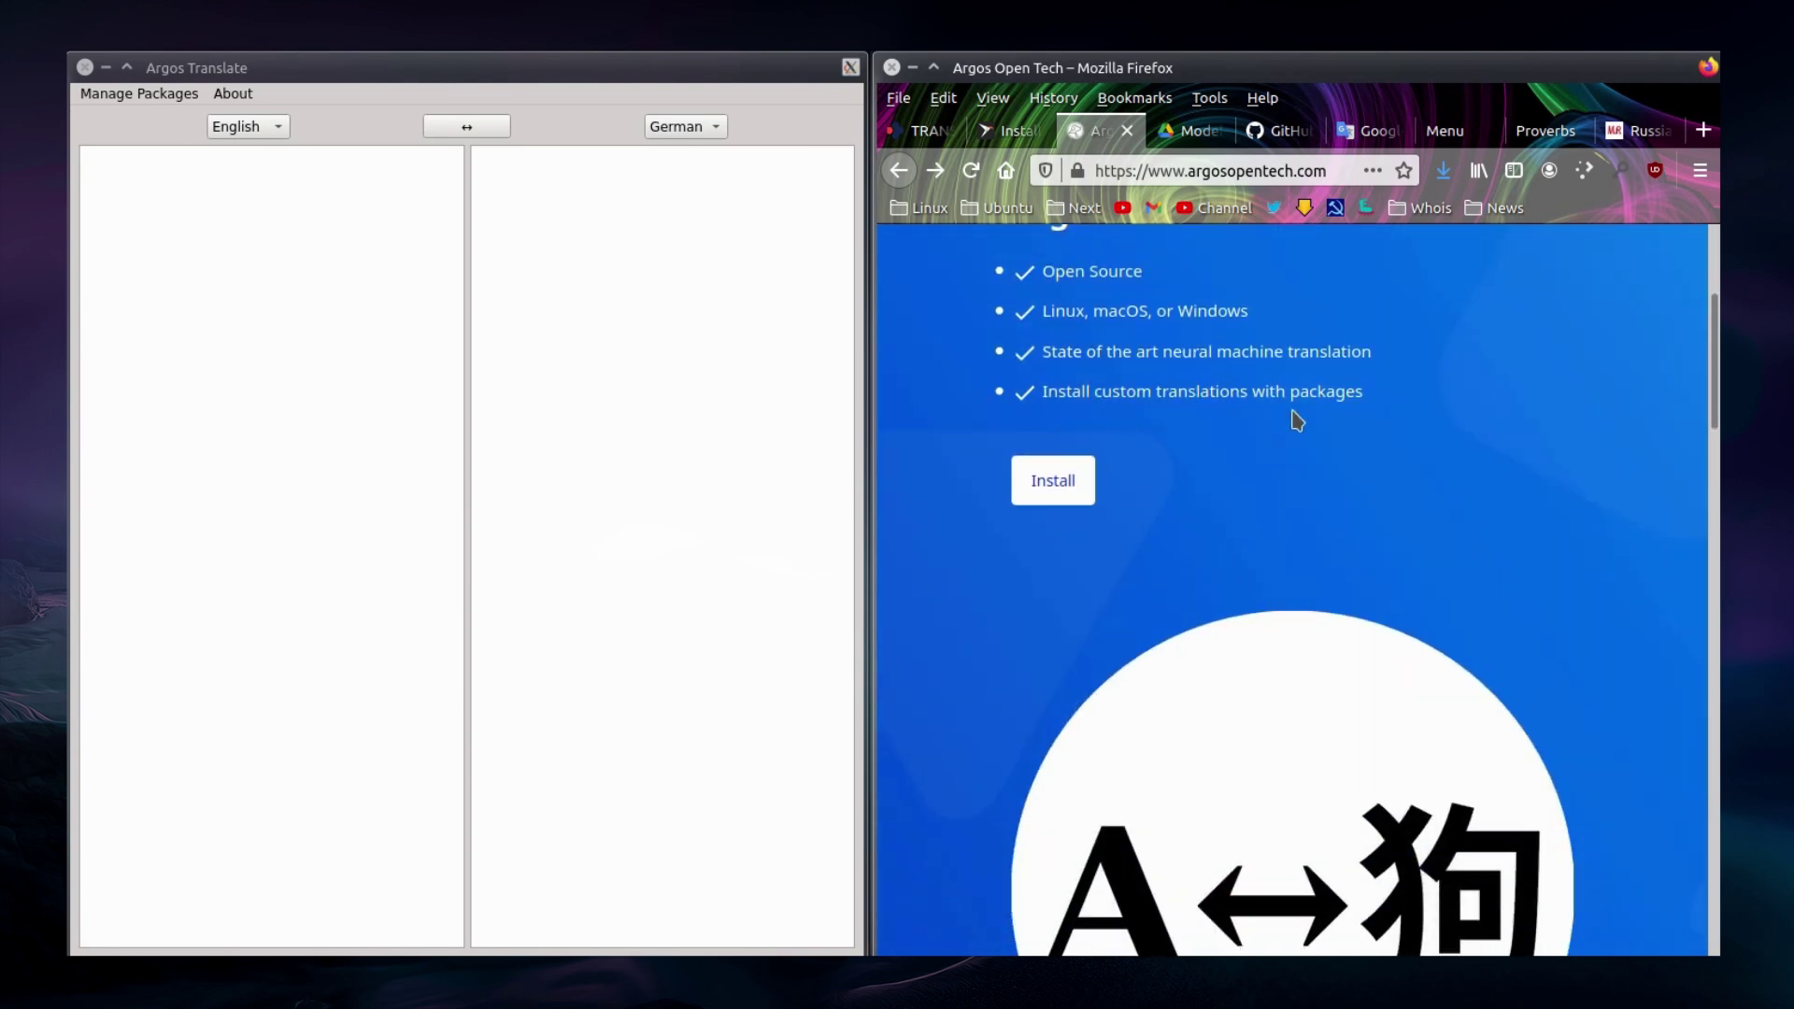
pyautogui.scroll(-12, 1296, 416)
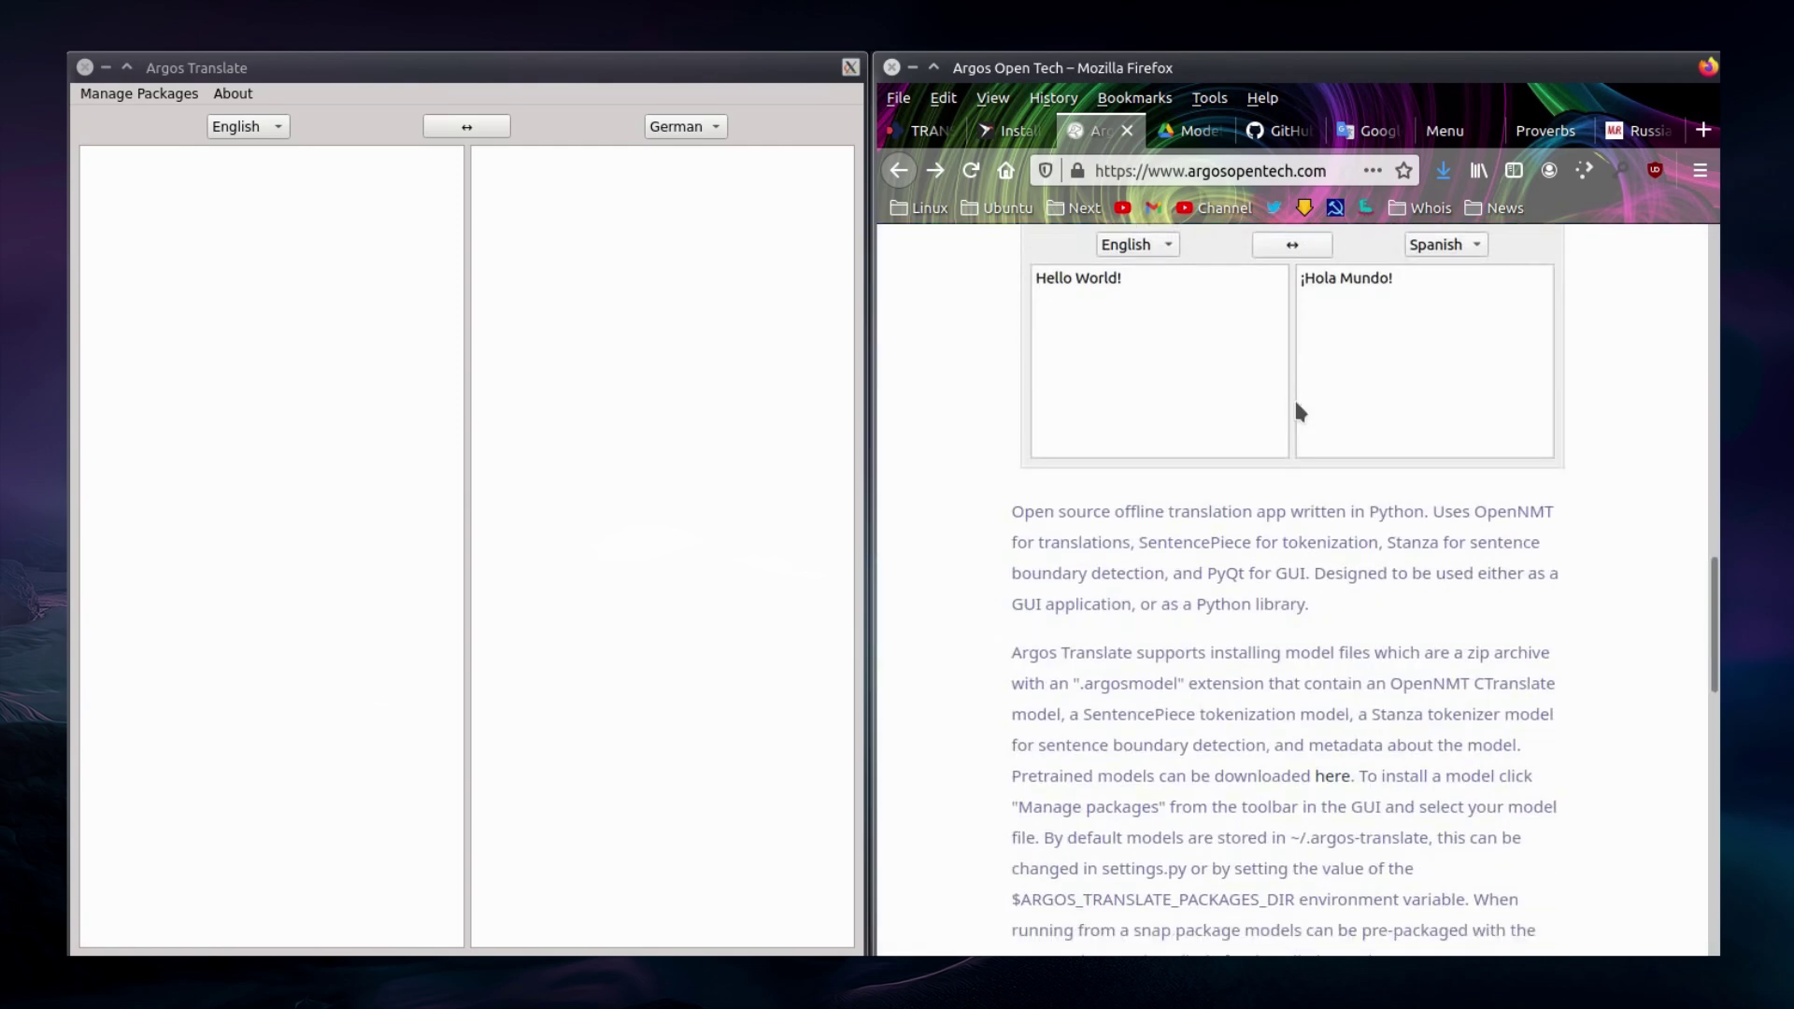
pyautogui.scroll(9, 1294, 404)
pyautogui.scroll(10, 1293, 403)
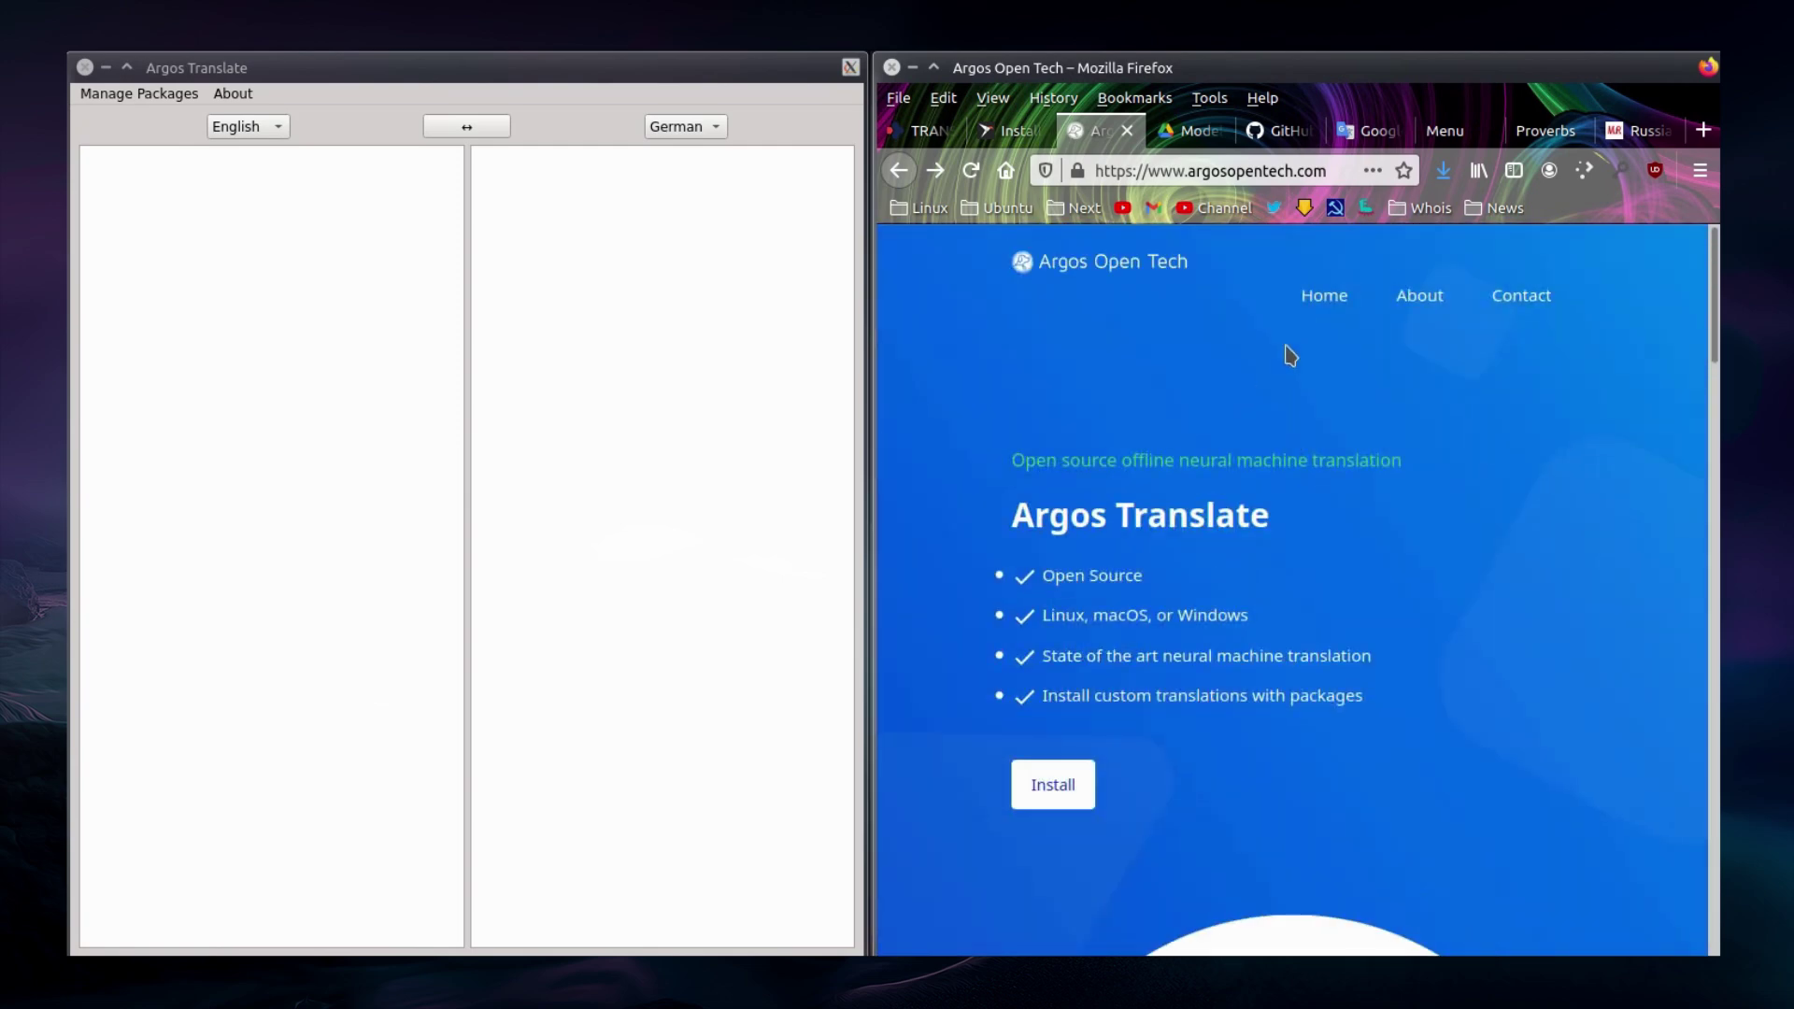
# - Open the Argos Open Tech site's About page and read the project background and the paragraph on Nextcloud hosting
pyautogui.click(1421, 296)
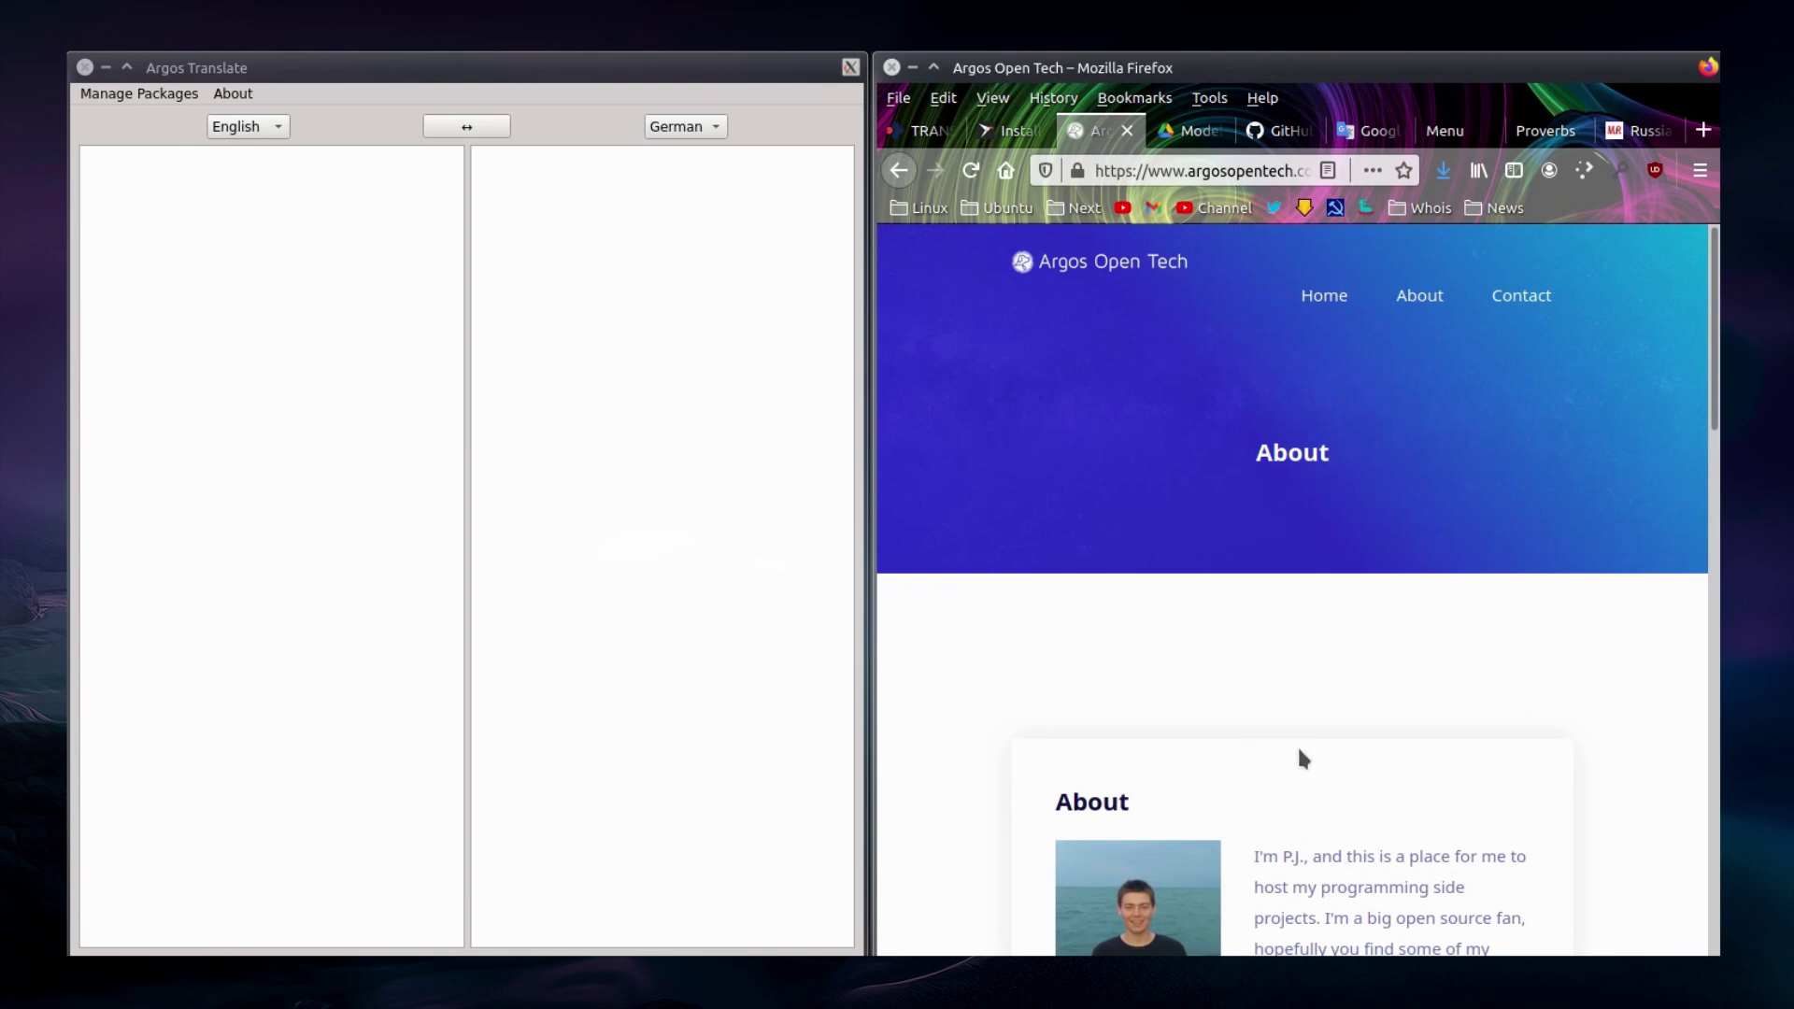
pyautogui.scroll(-6, 1299, 750)
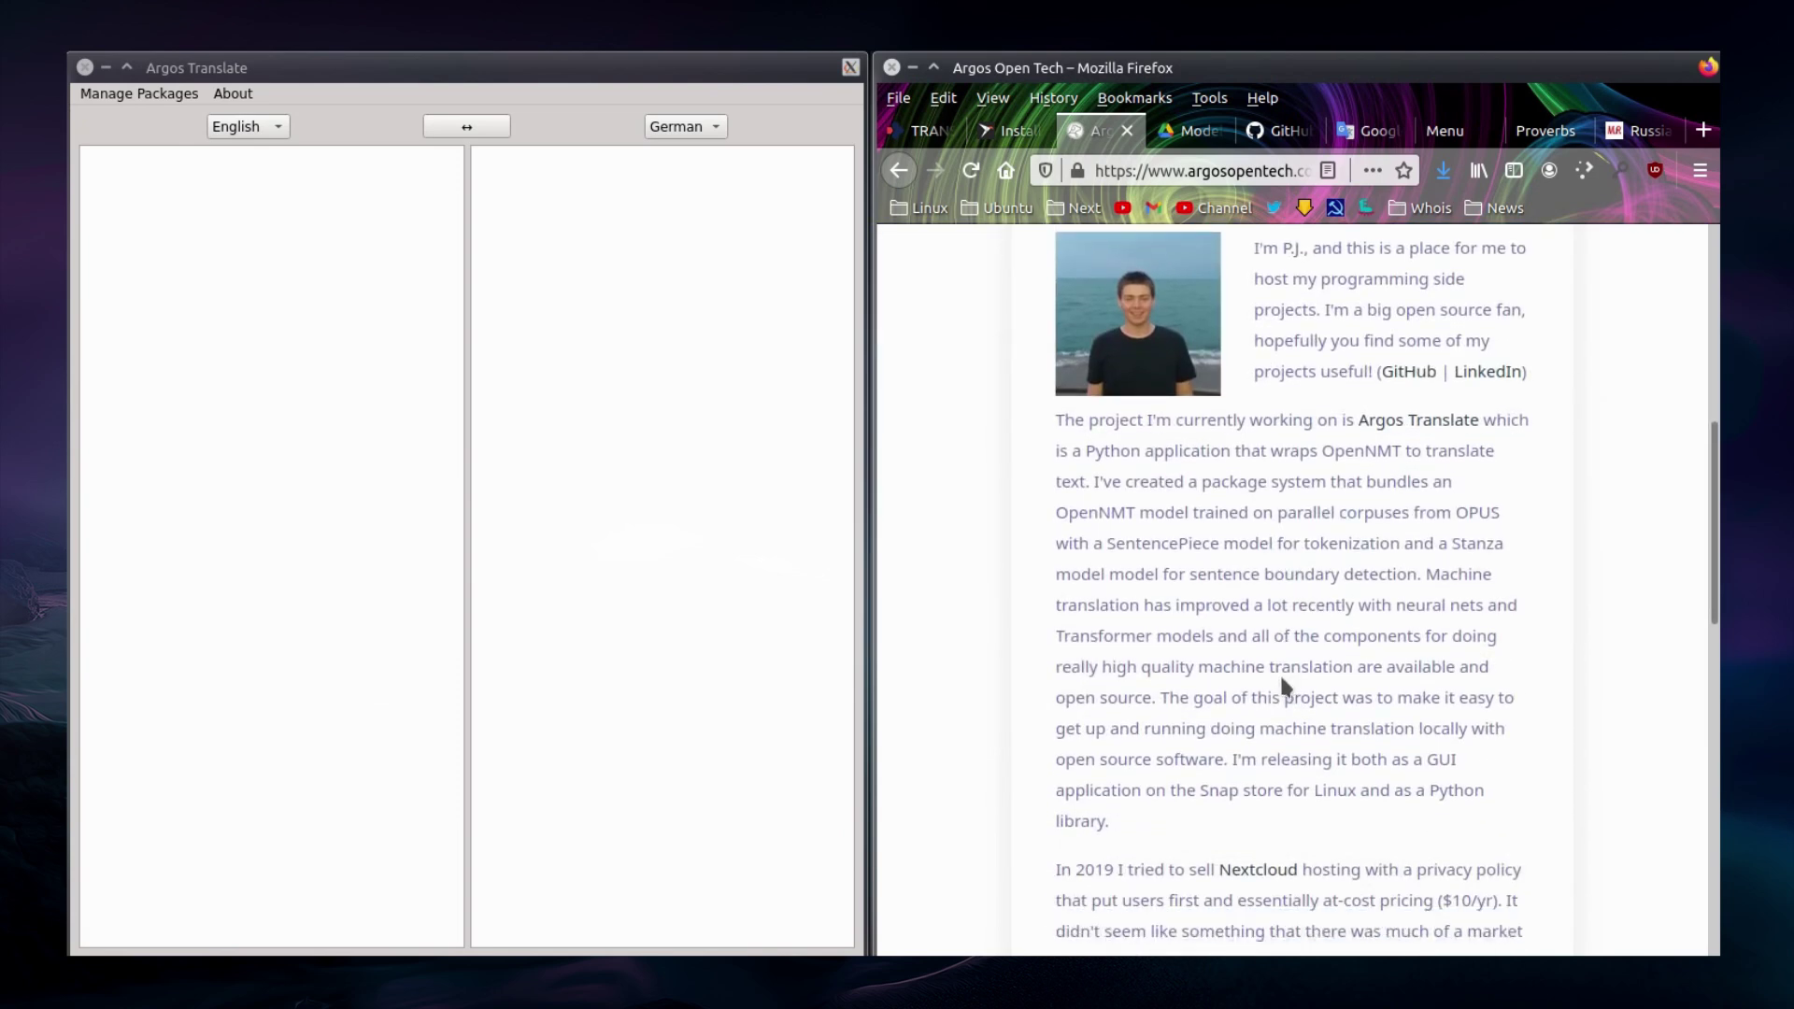
pyautogui.scroll(-2, 1285, 689)
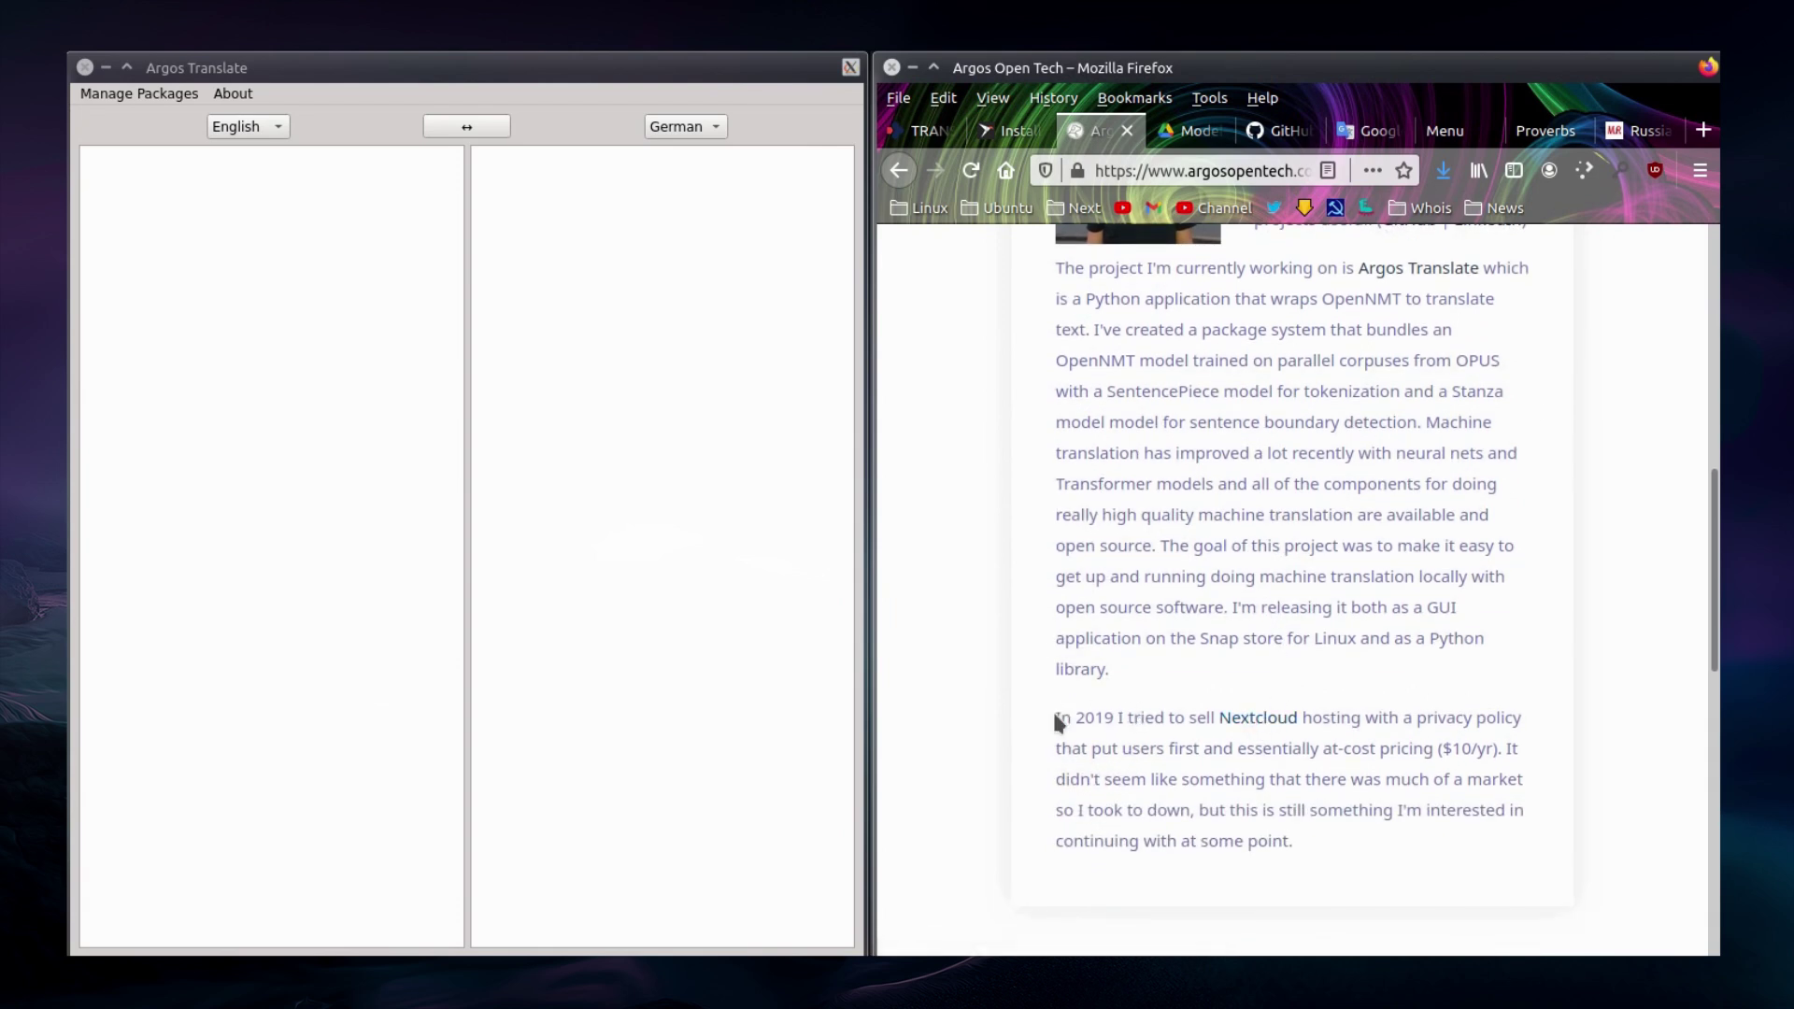
pyautogui.moveTo(1055, 718); pyautogui.dragTo(1392, 739)
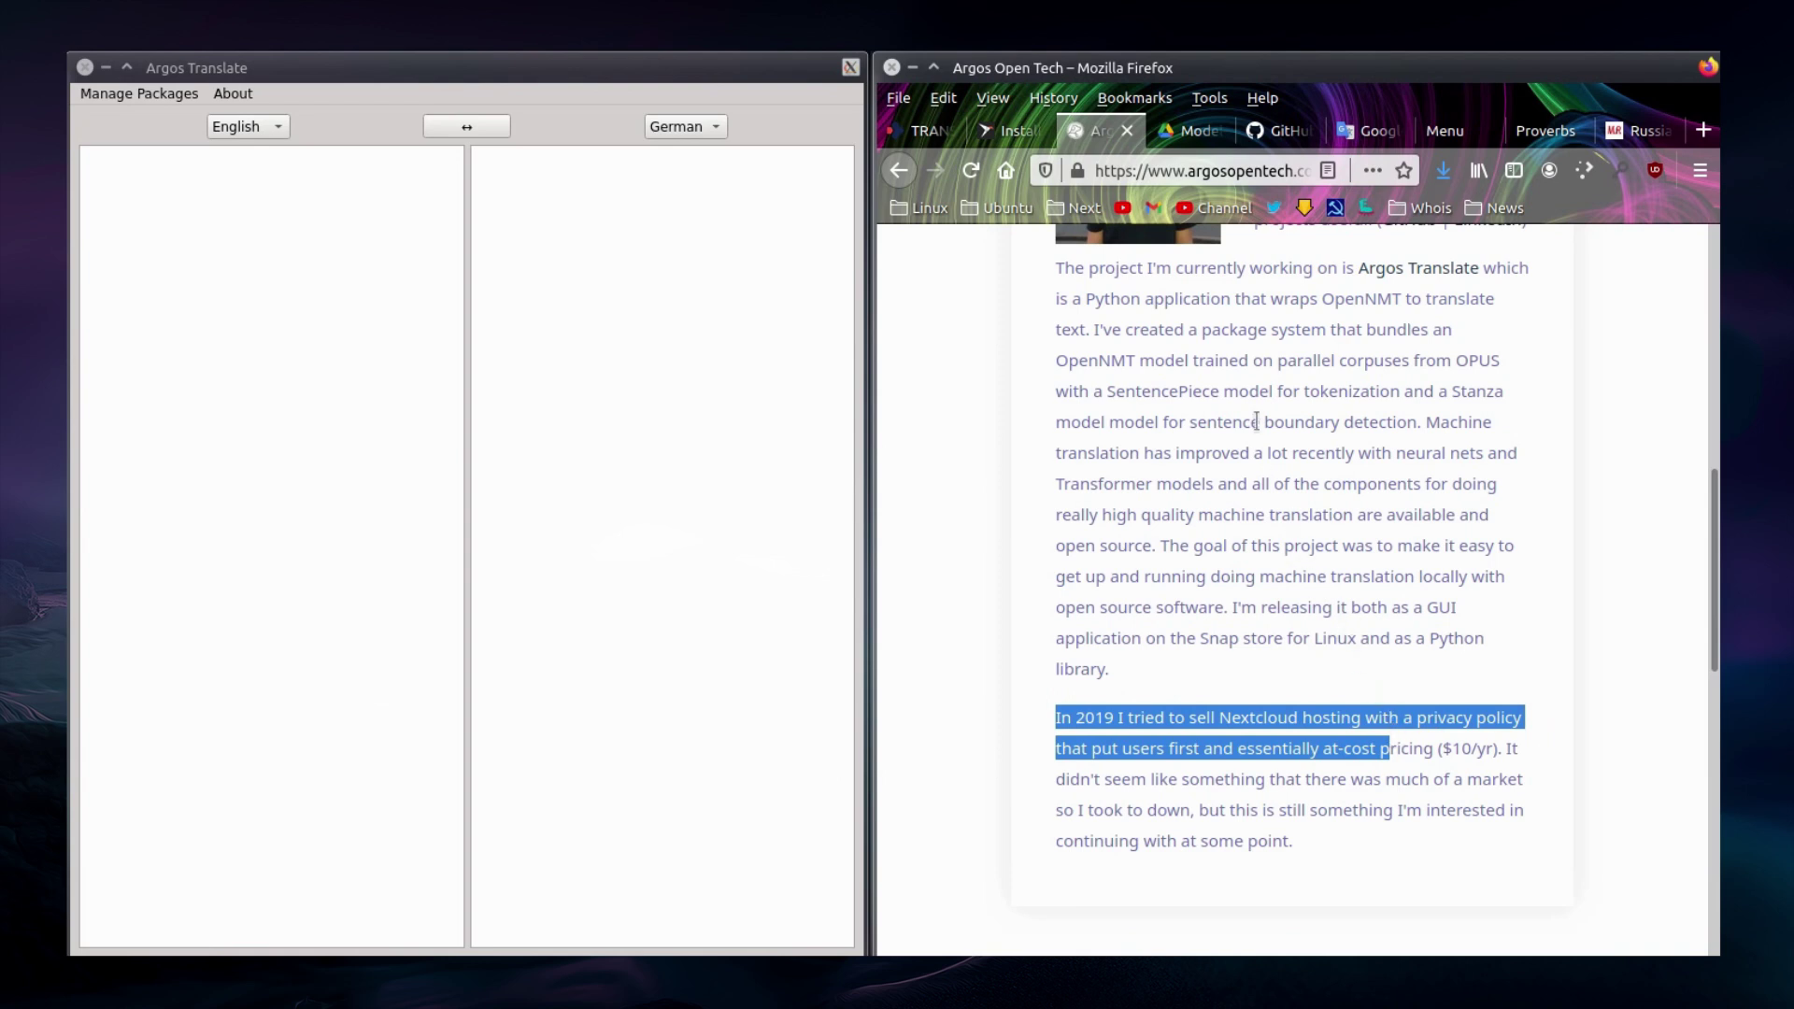
pyautogui.click(1033, 685)
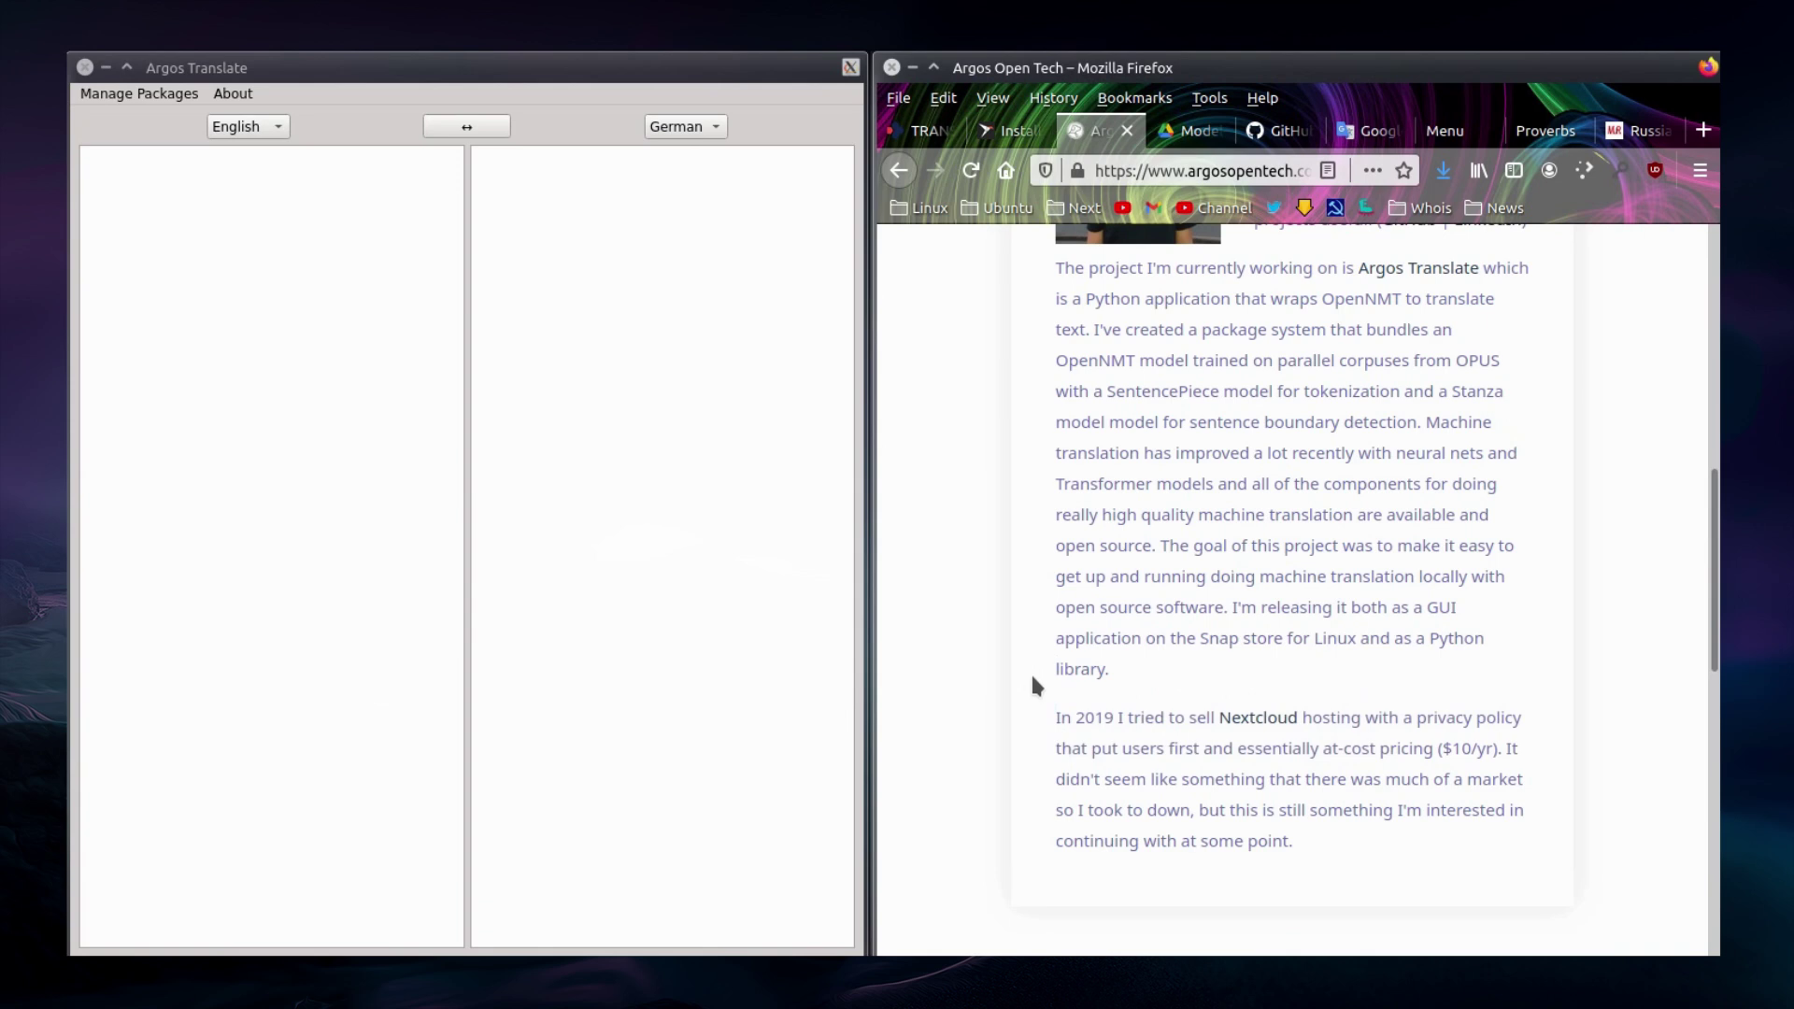
# - Browse the argosmodel files in the shared Google Drive Models folder and view the argos-translate GitHub repository
pyautogui.click(1189, 130)
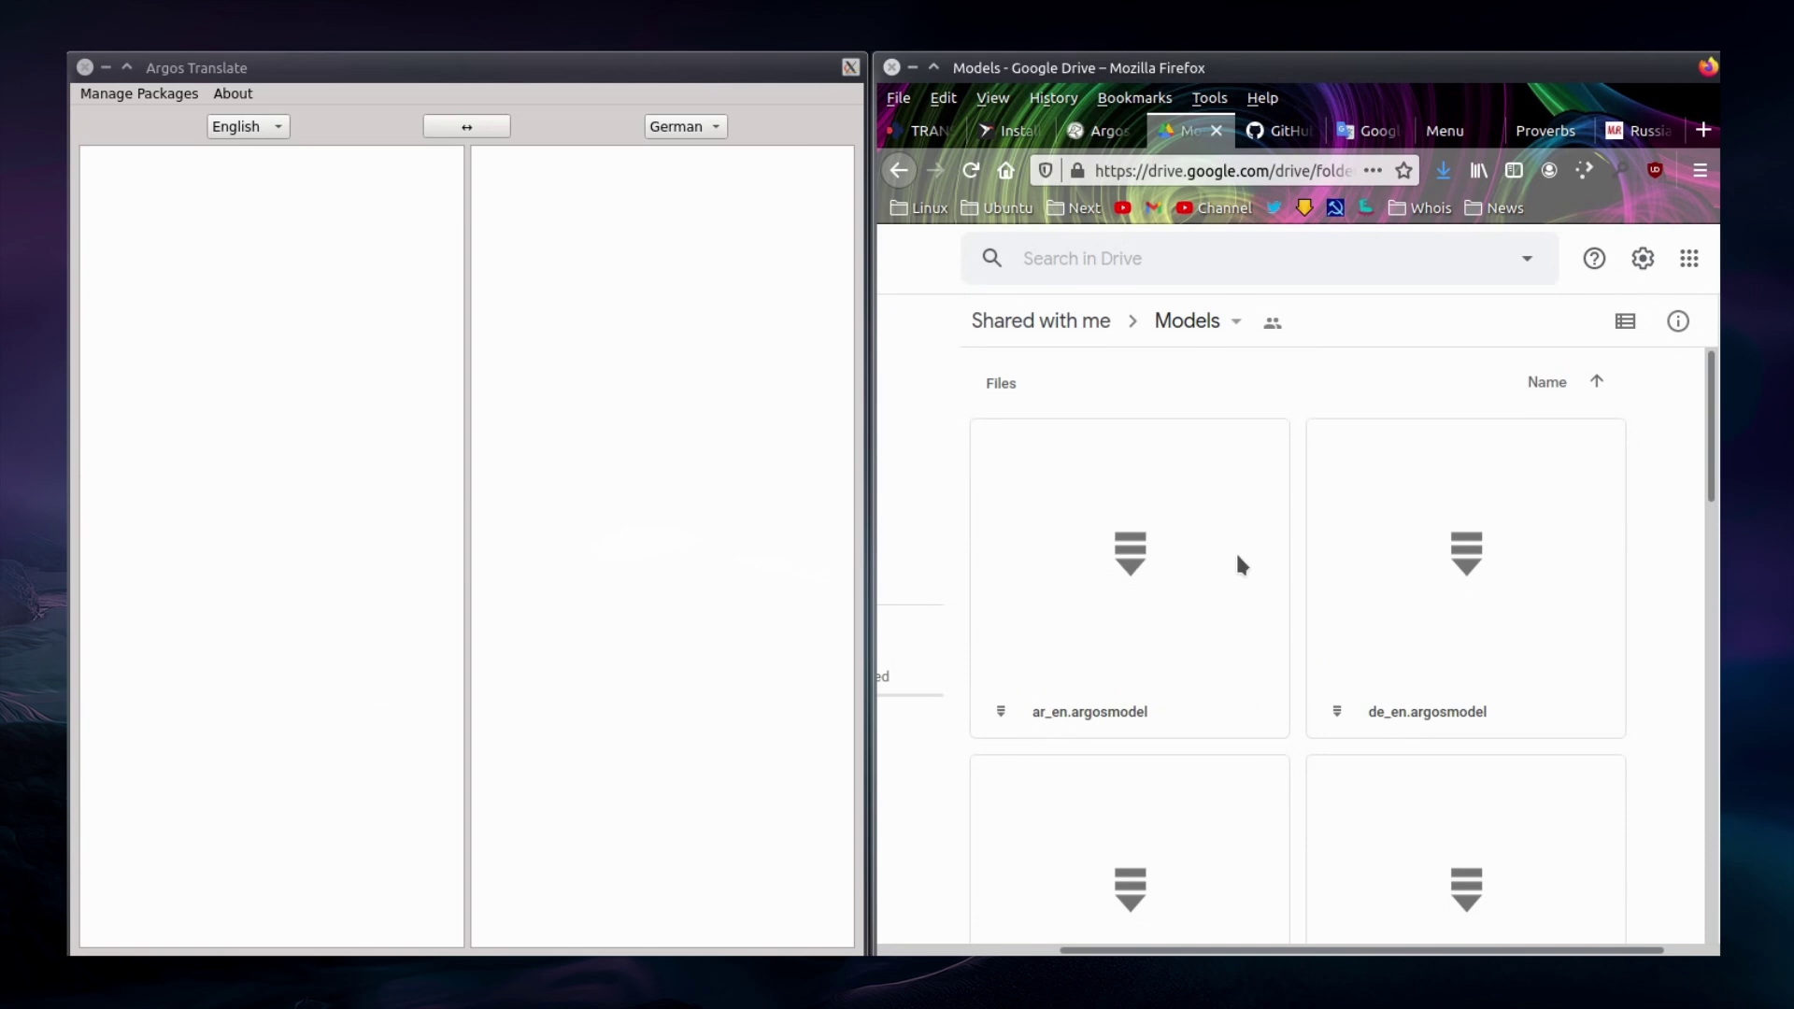
pyautogui.scroll(-5, 1240, 566)
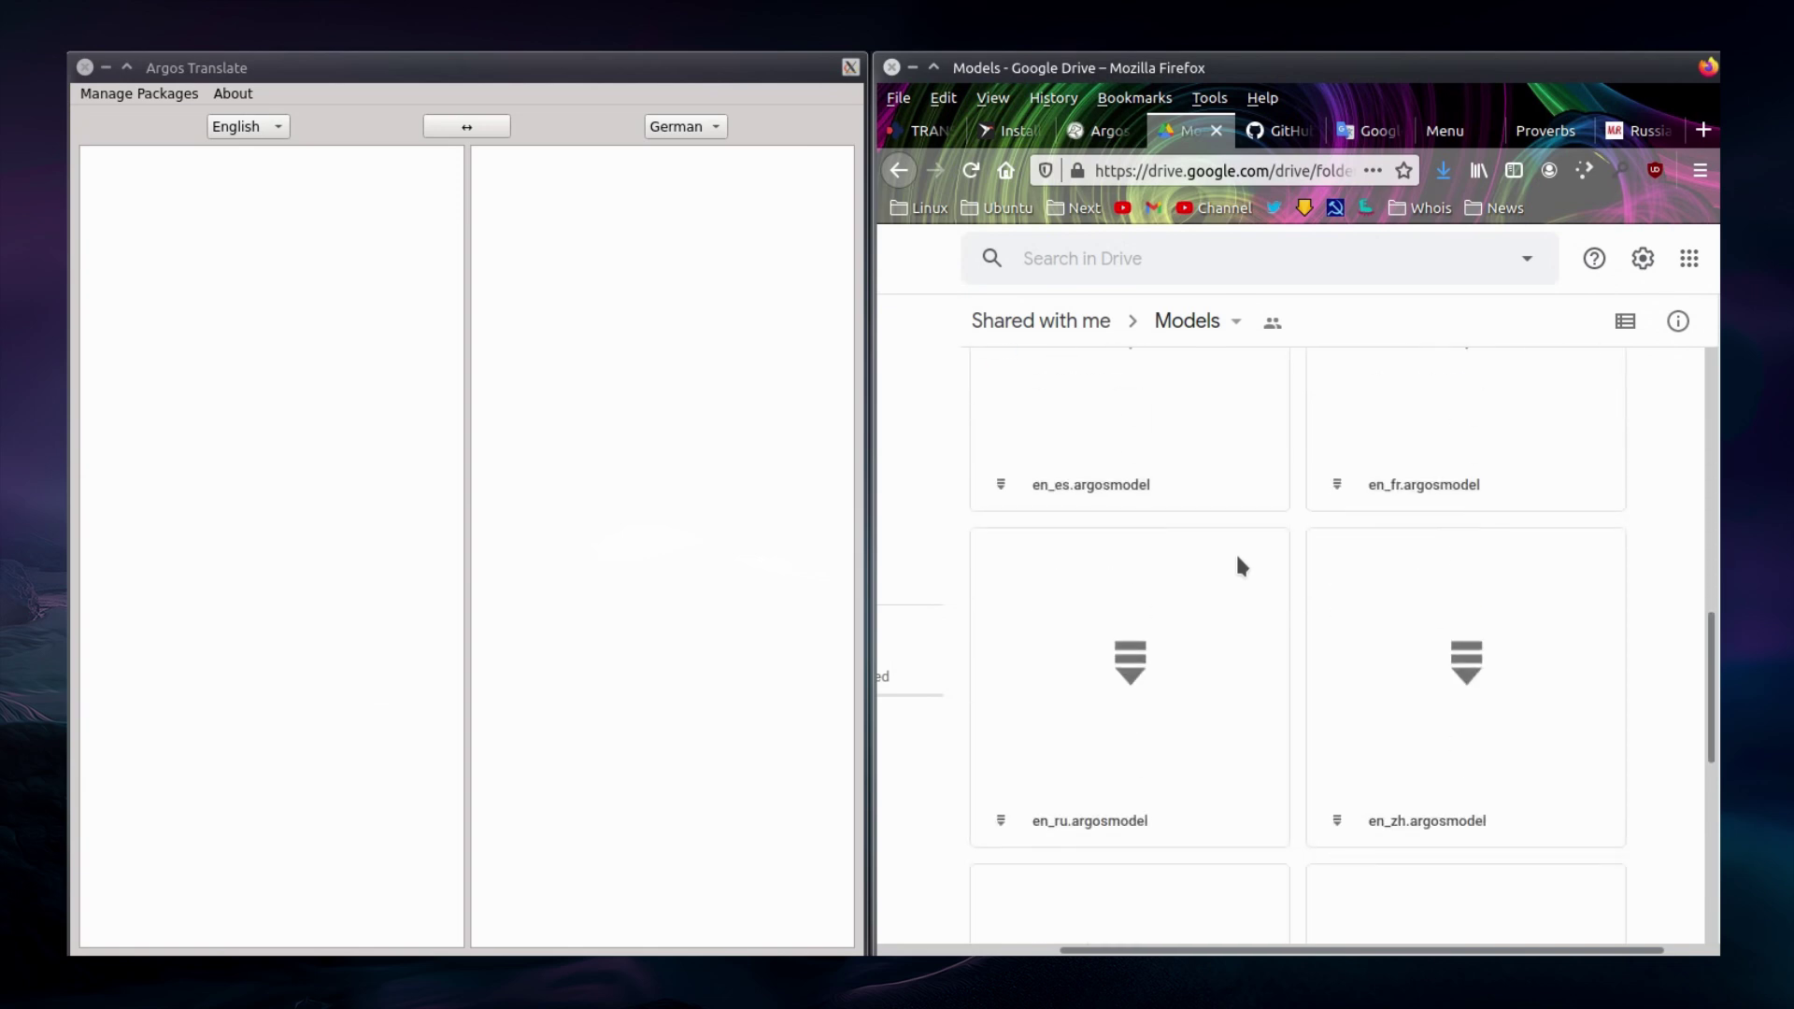
pyautogui.scroll(-5, 1237, 566)
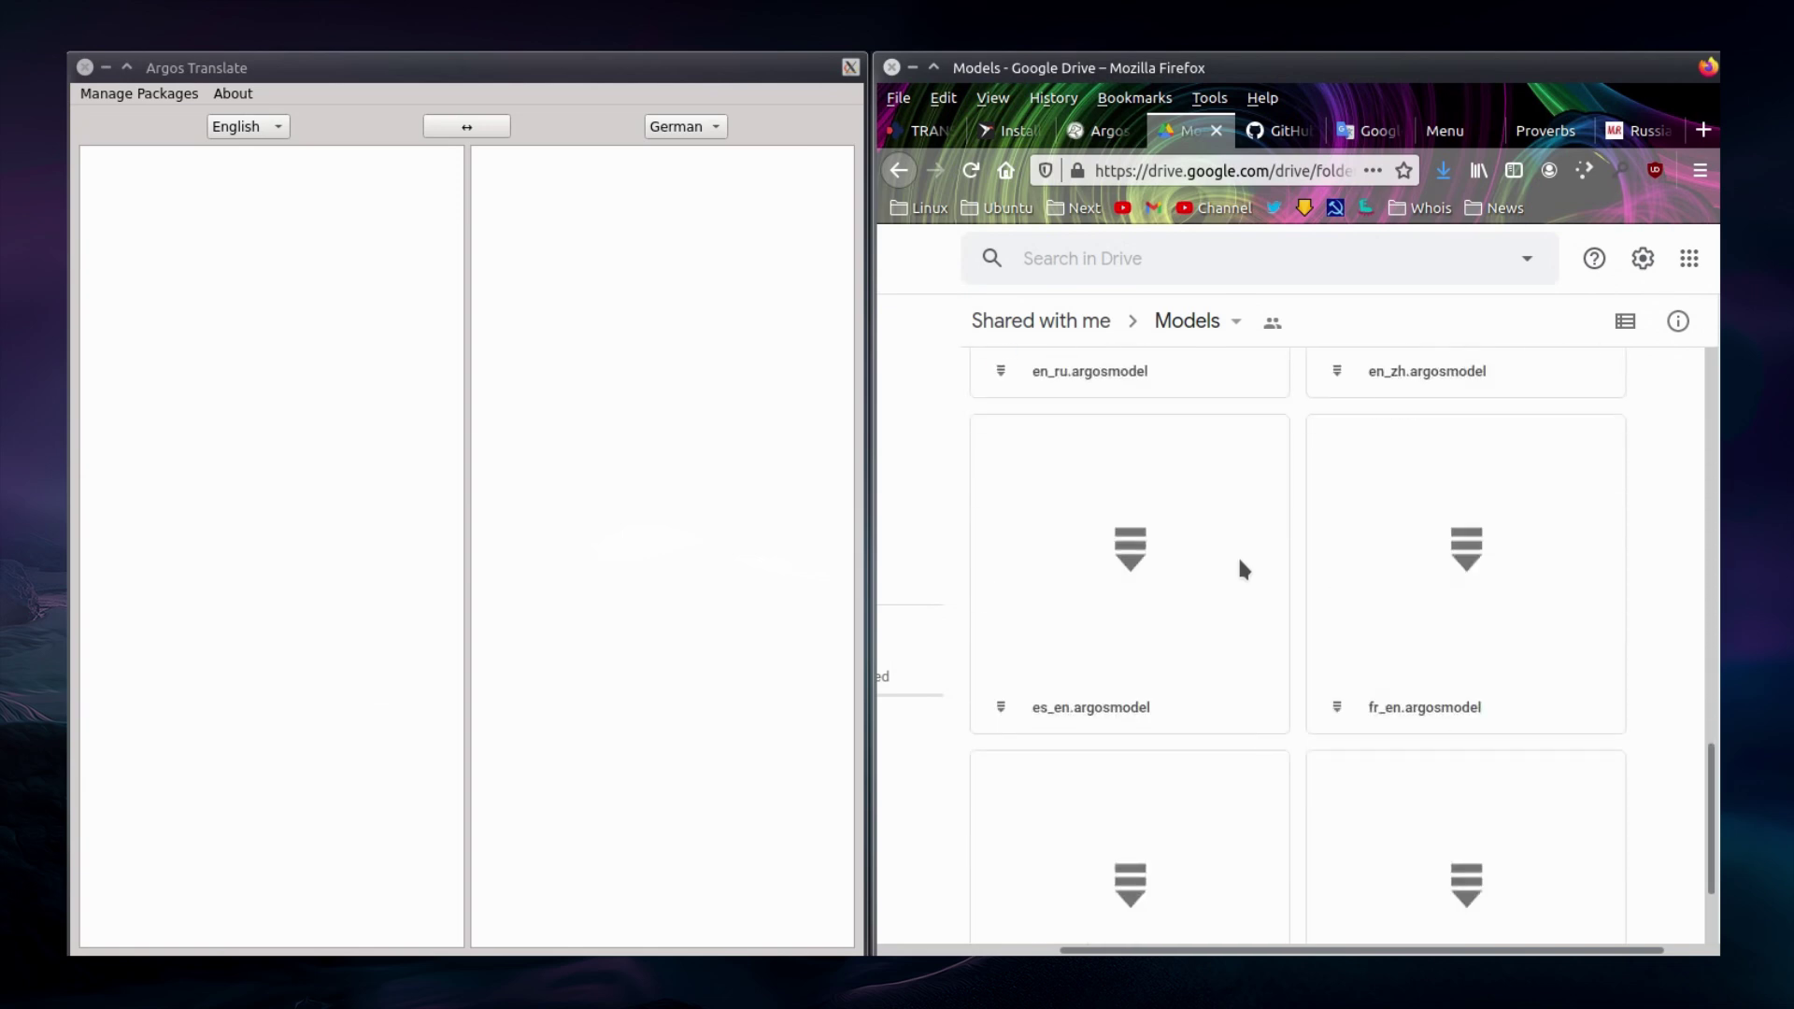
pyautogui.scroll(-3, 1240, 567)
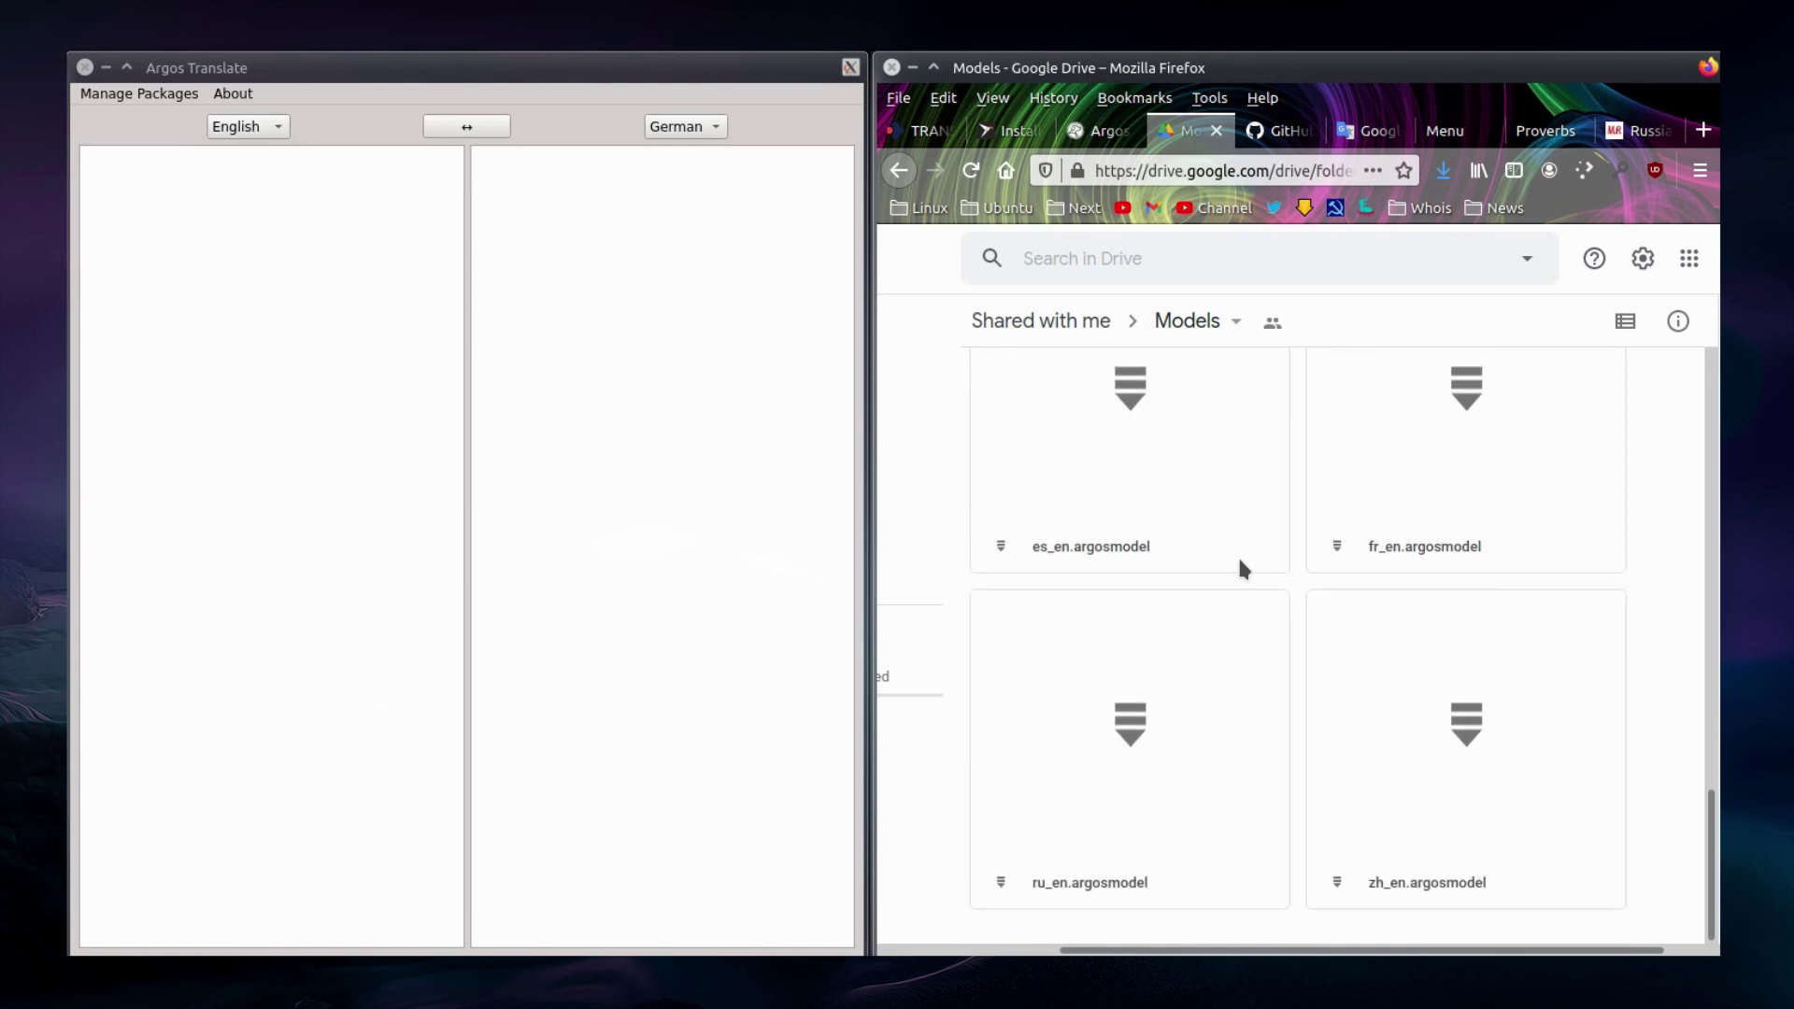
pyautogui.click(1280, 131)
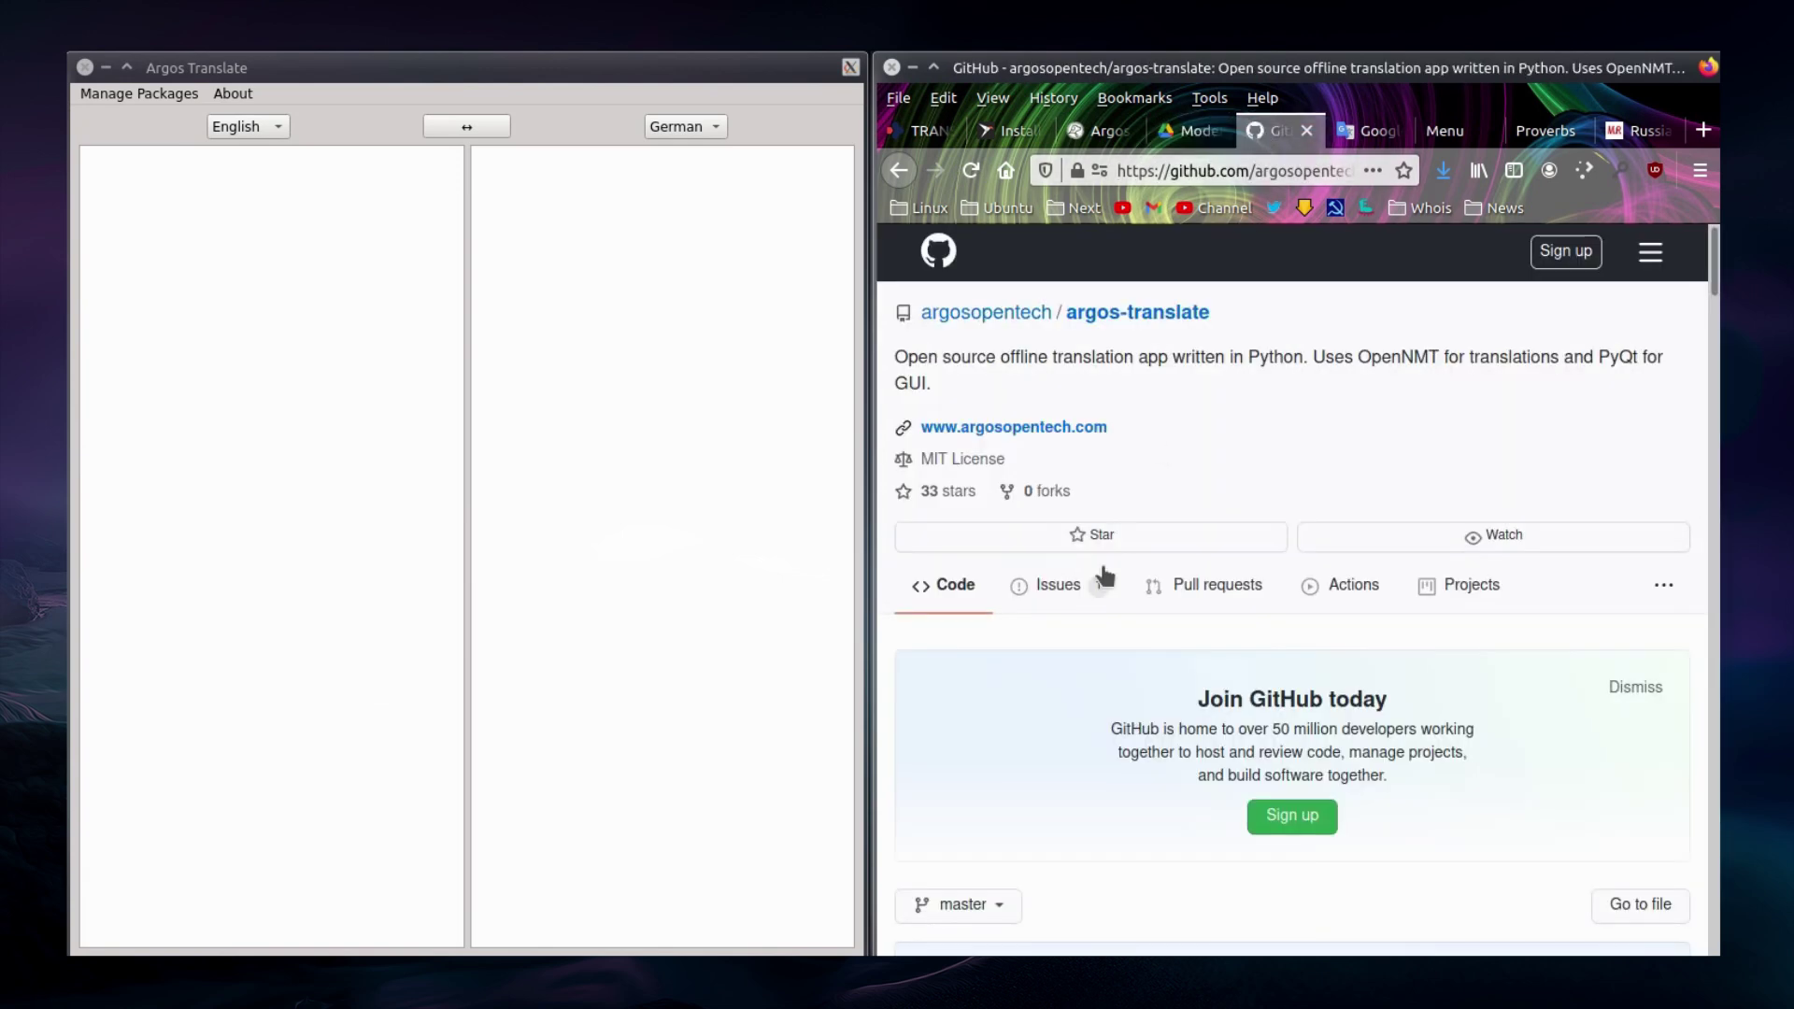
# - With Google Translate open alongside, translate "轻型量化器使用说明(1).rar" from Chinese to English in Argos Translate
pyautogui.click(1372, 136)
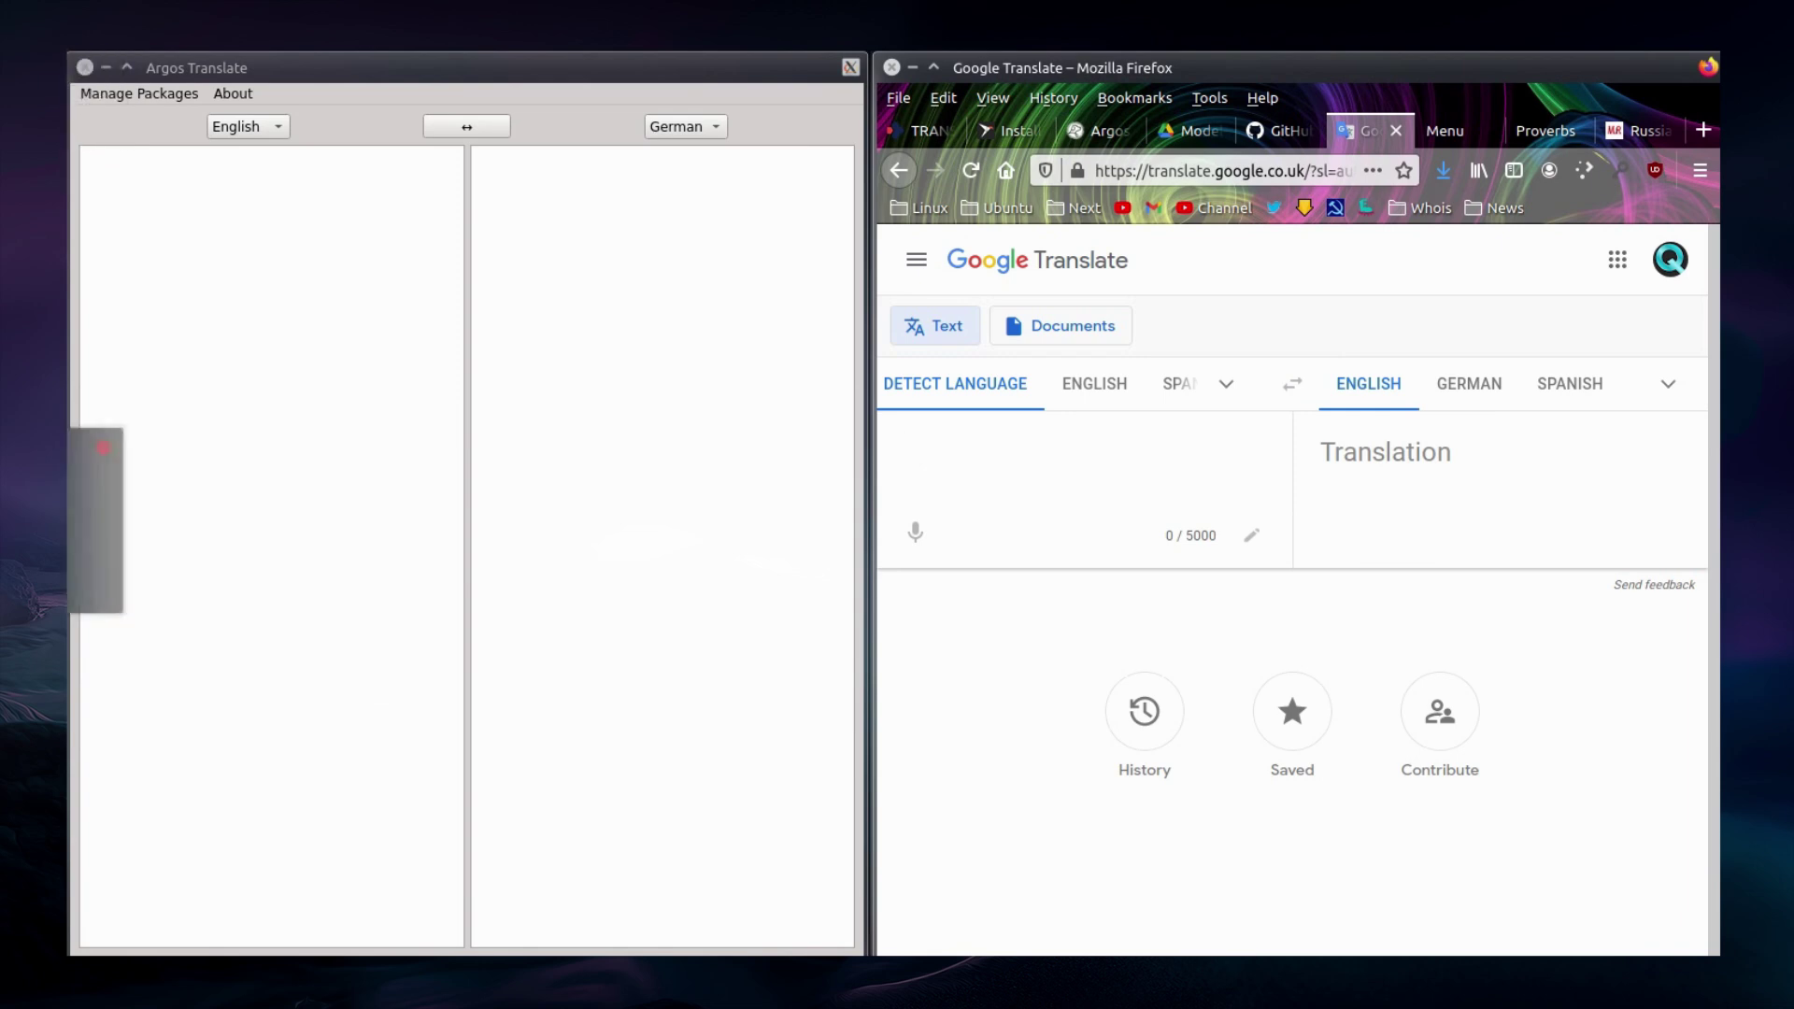
pyautogui.click(246, 159)
pyautogui.write('轻型量化器使用说明(1).rar')
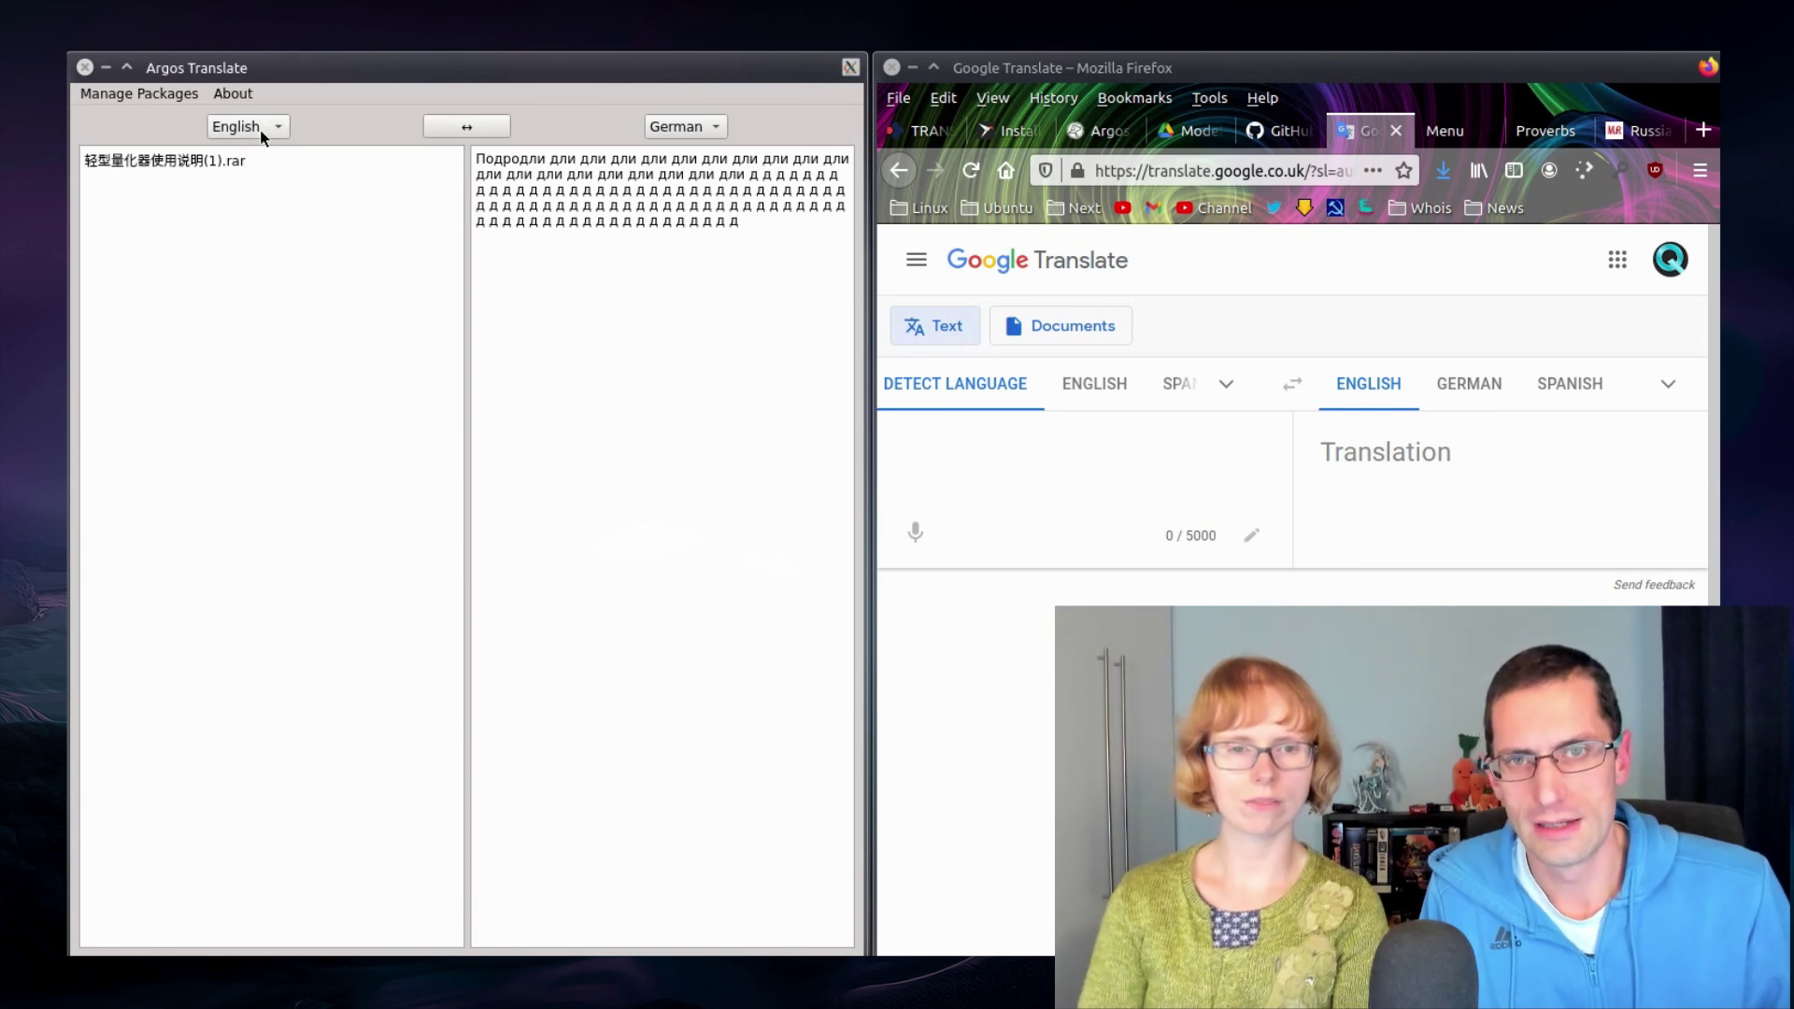
pyautogui.click(260, 131)
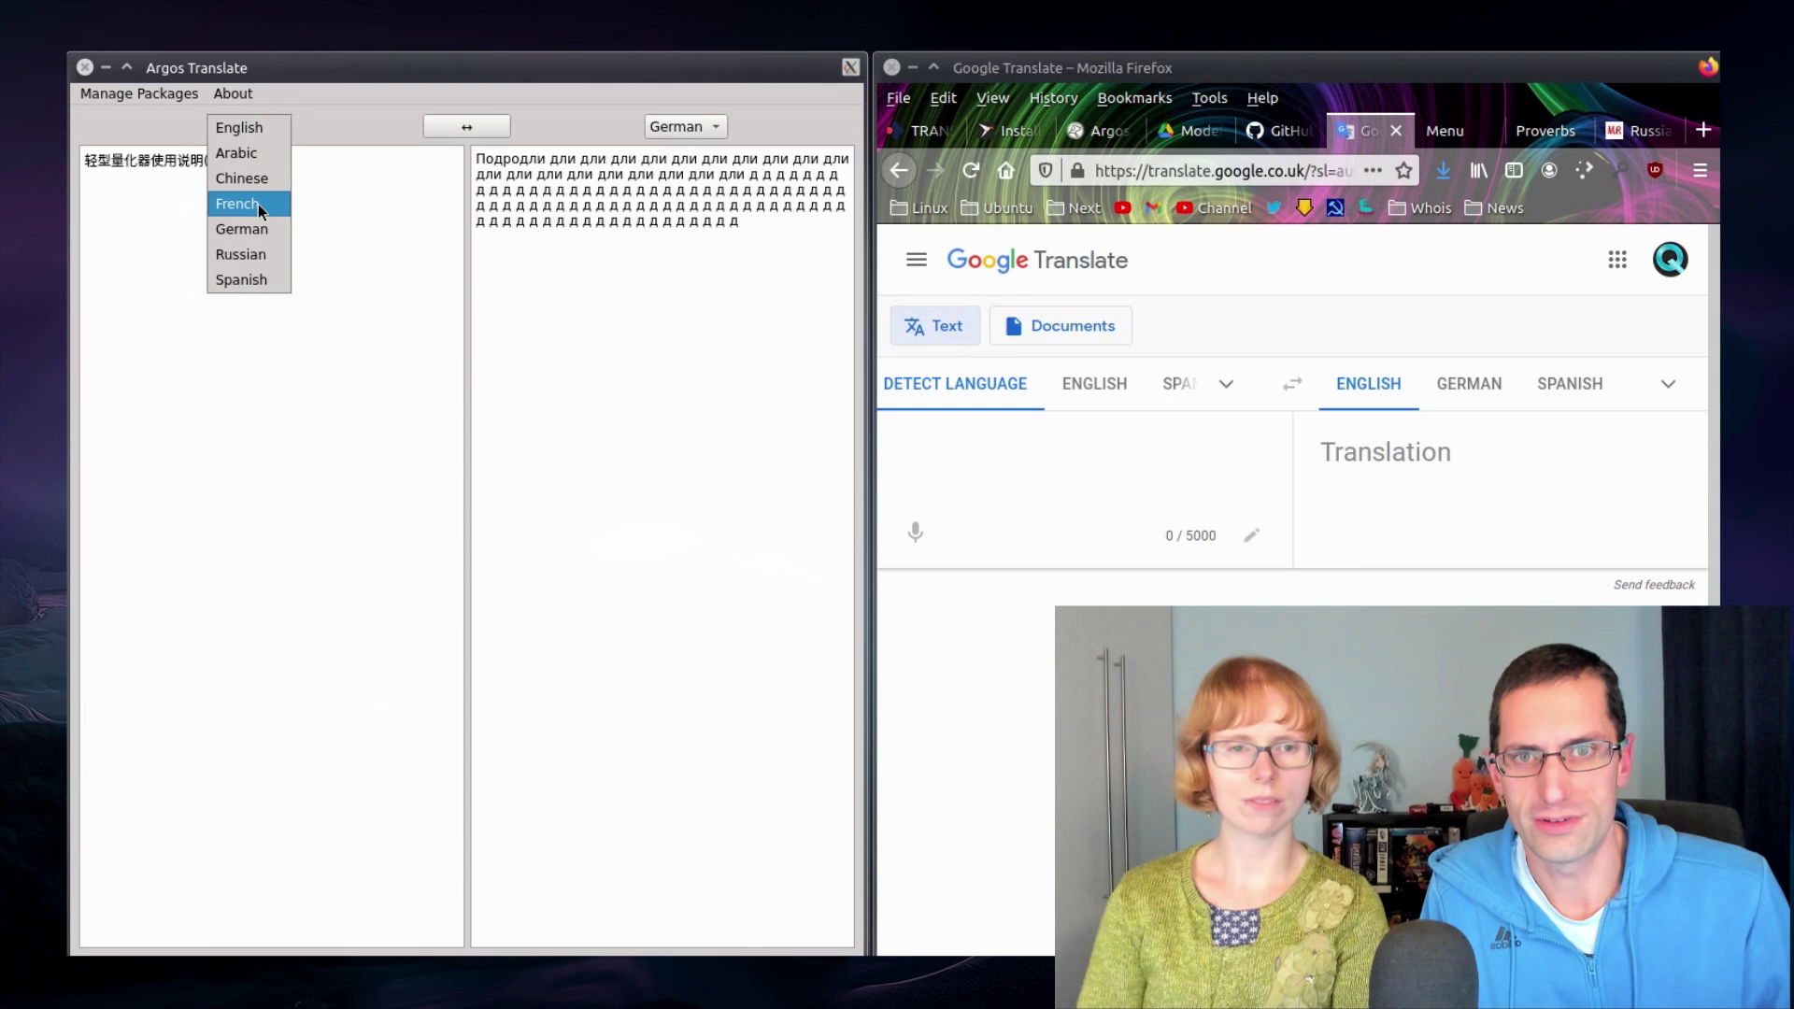
pyautogui.click(264, 181)
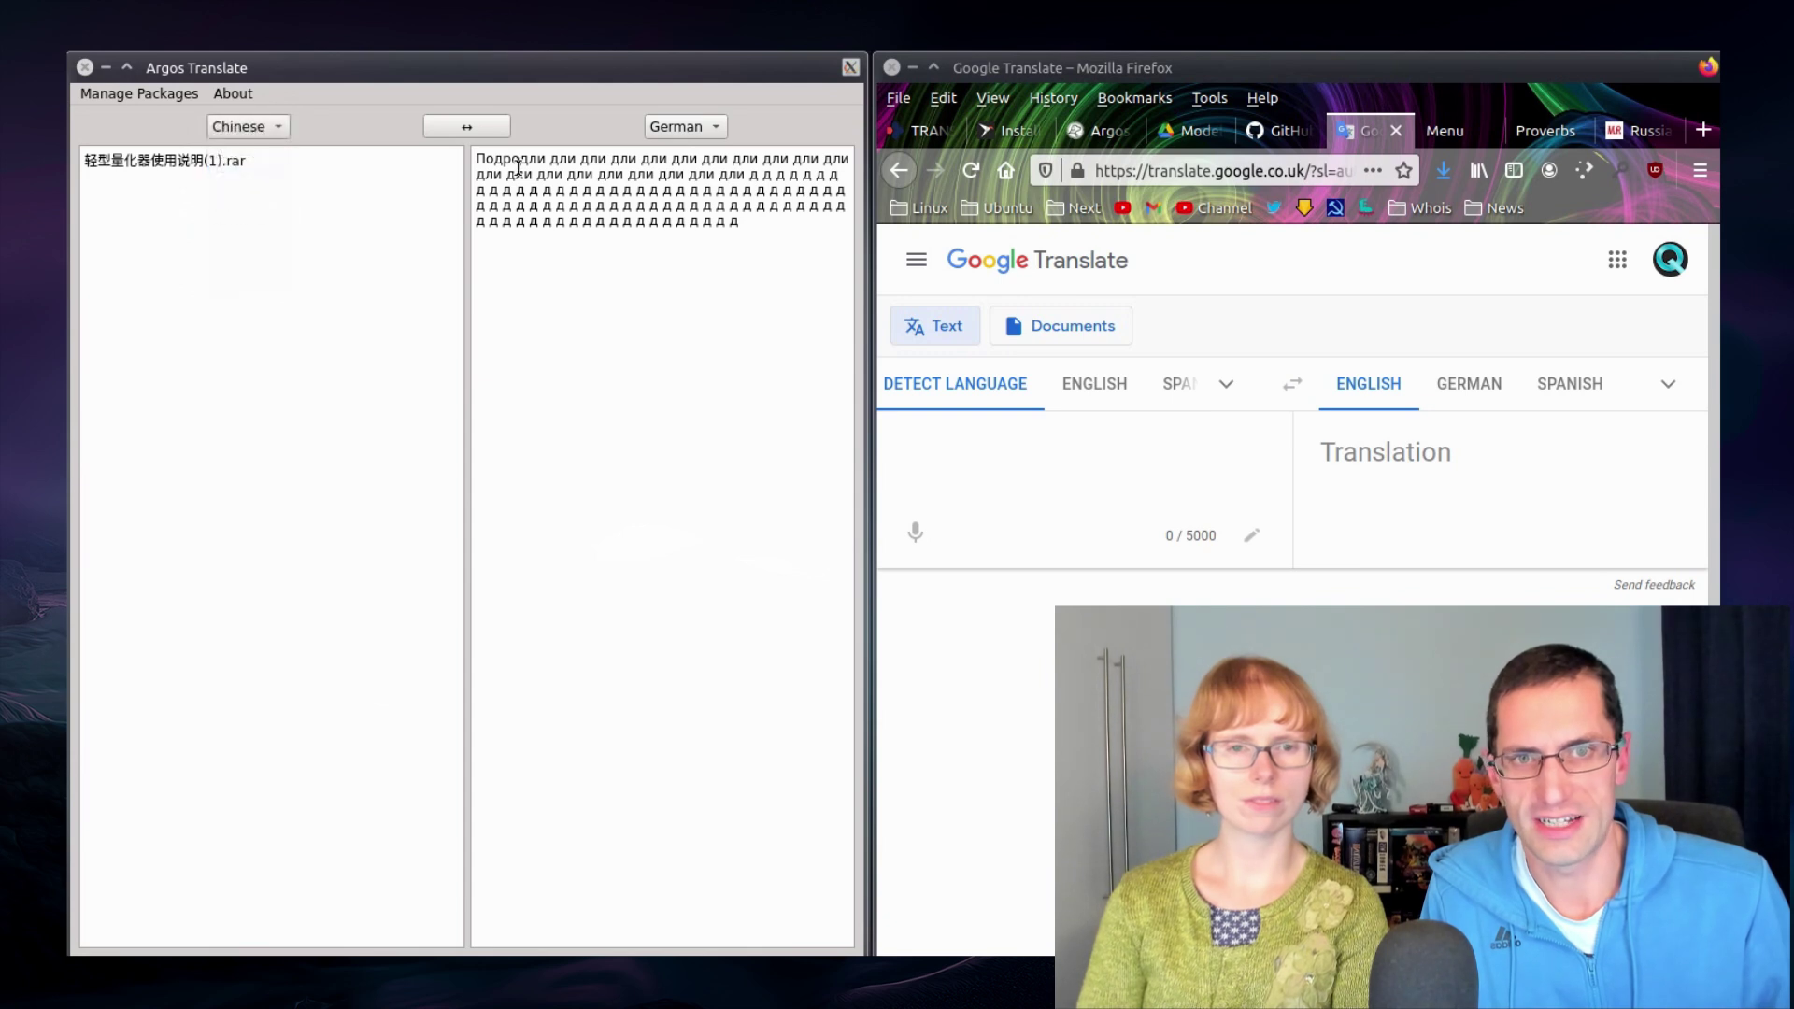
pyautogui.click(699, 126)
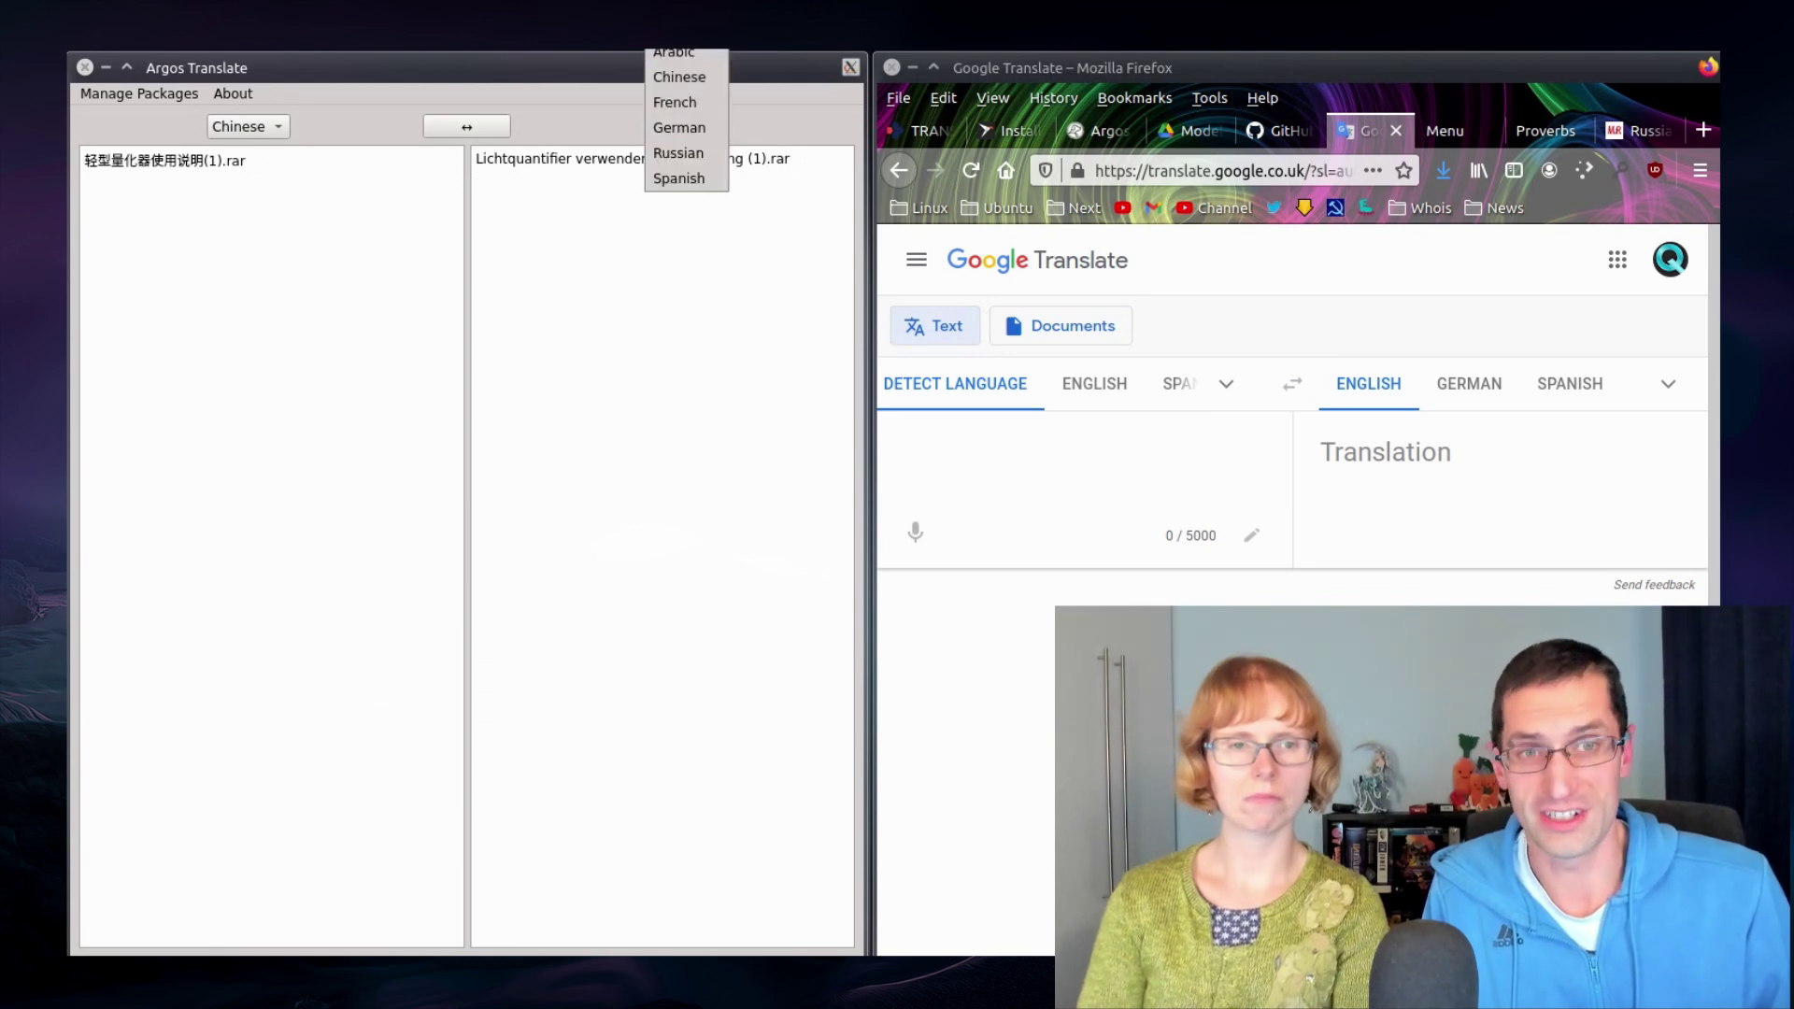
pyautogui.click(682, 55)
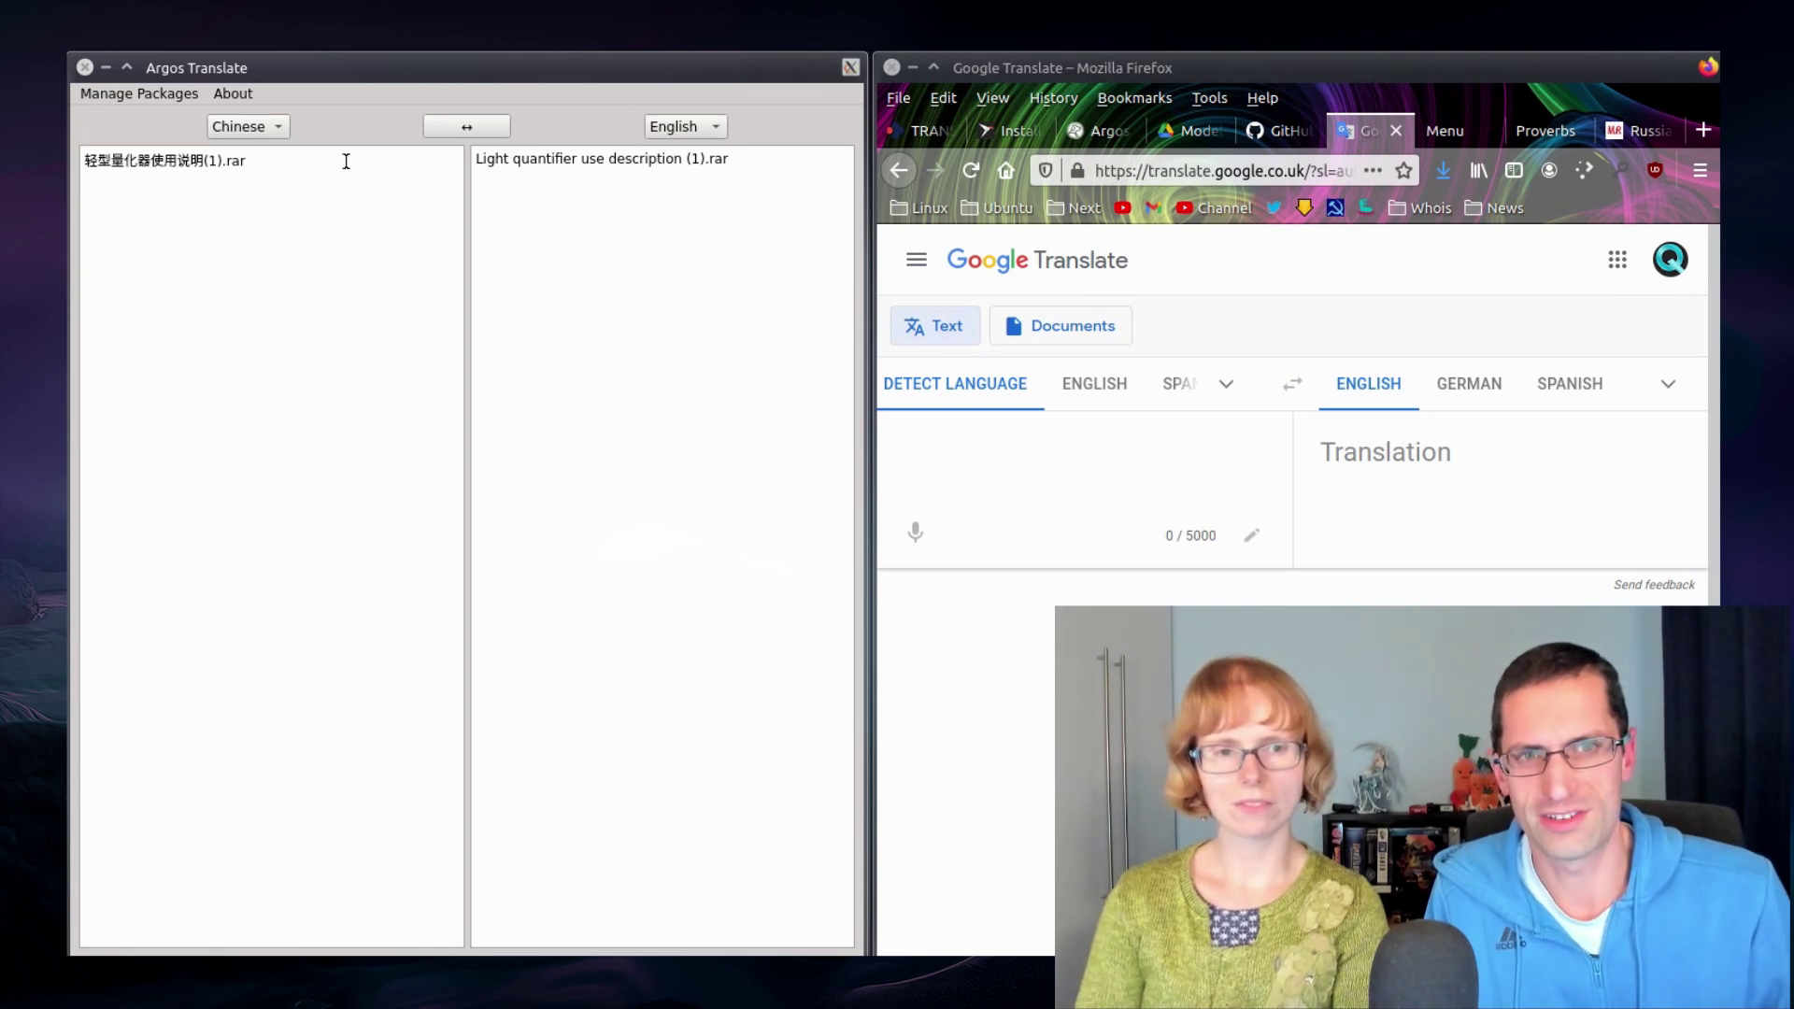
# - Copy the Chinese file name from Argos Translate into Google Translate to translate it into English with language detection
pyautogui.moveTo(346, 161); pyautogui.dragTo(73, 160)
pyautogui.hotkey('ctrl', 'c')
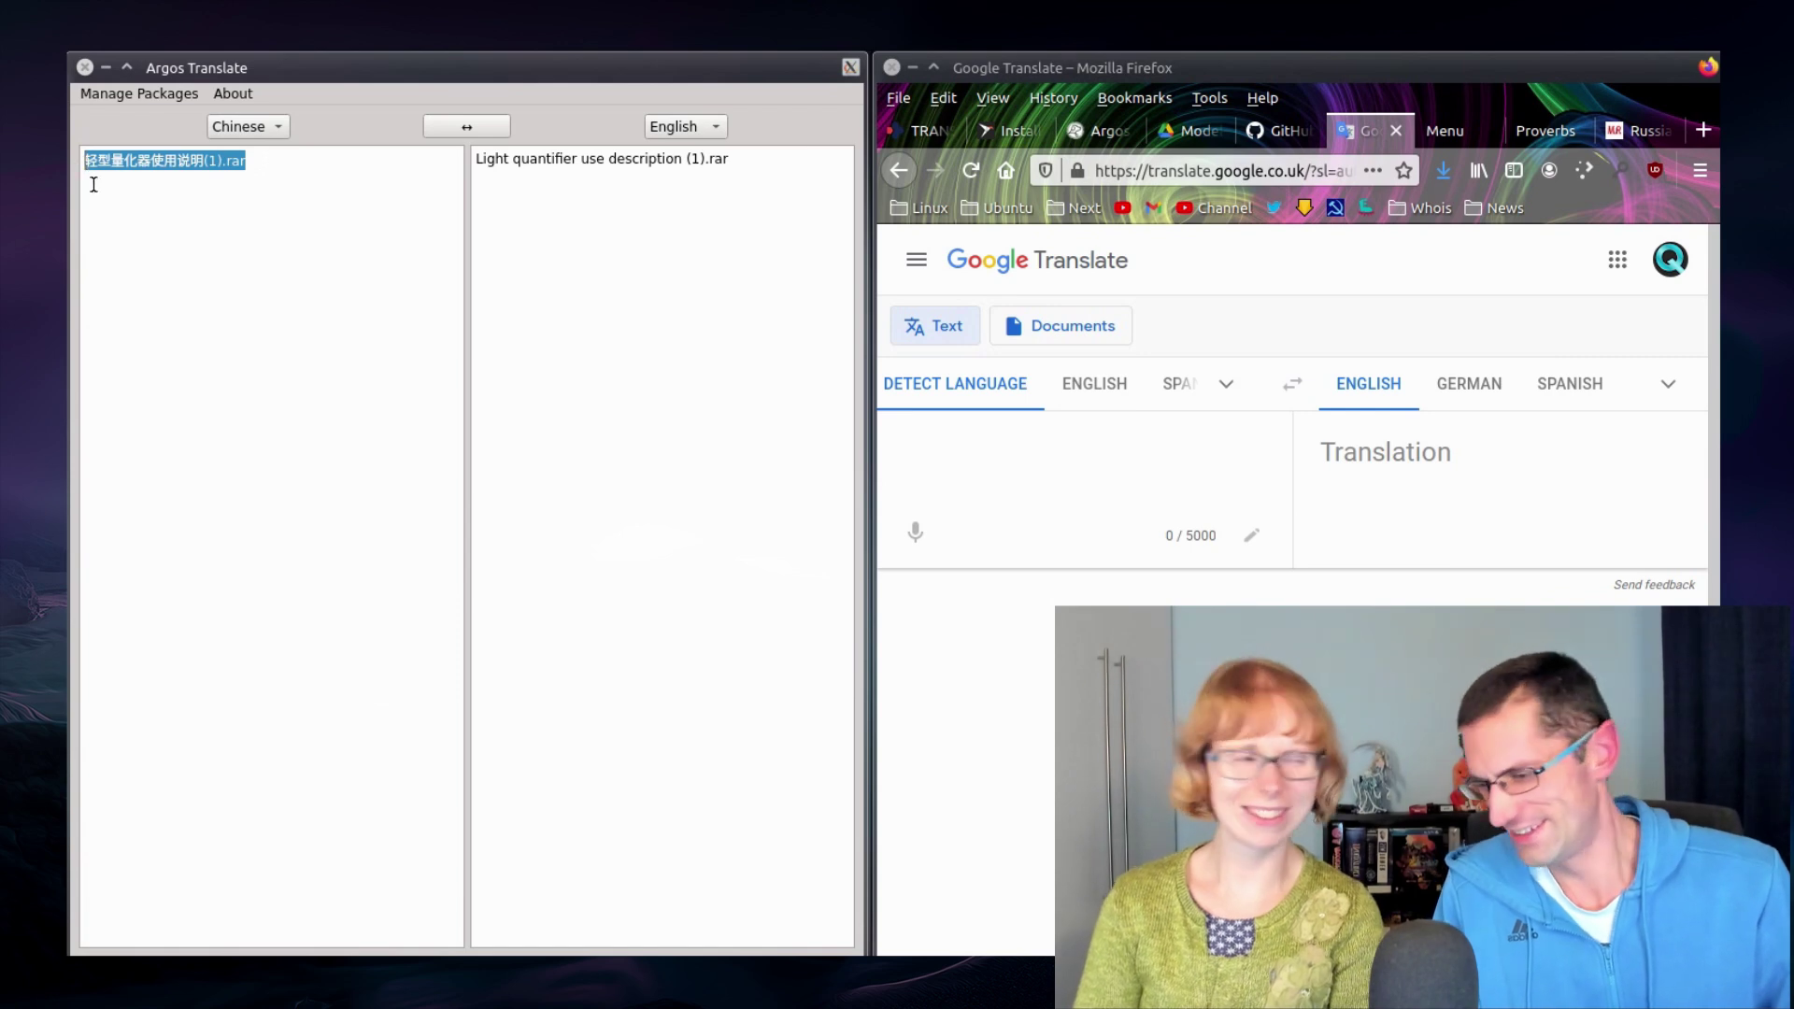
pyautogui.click(1057, 502)
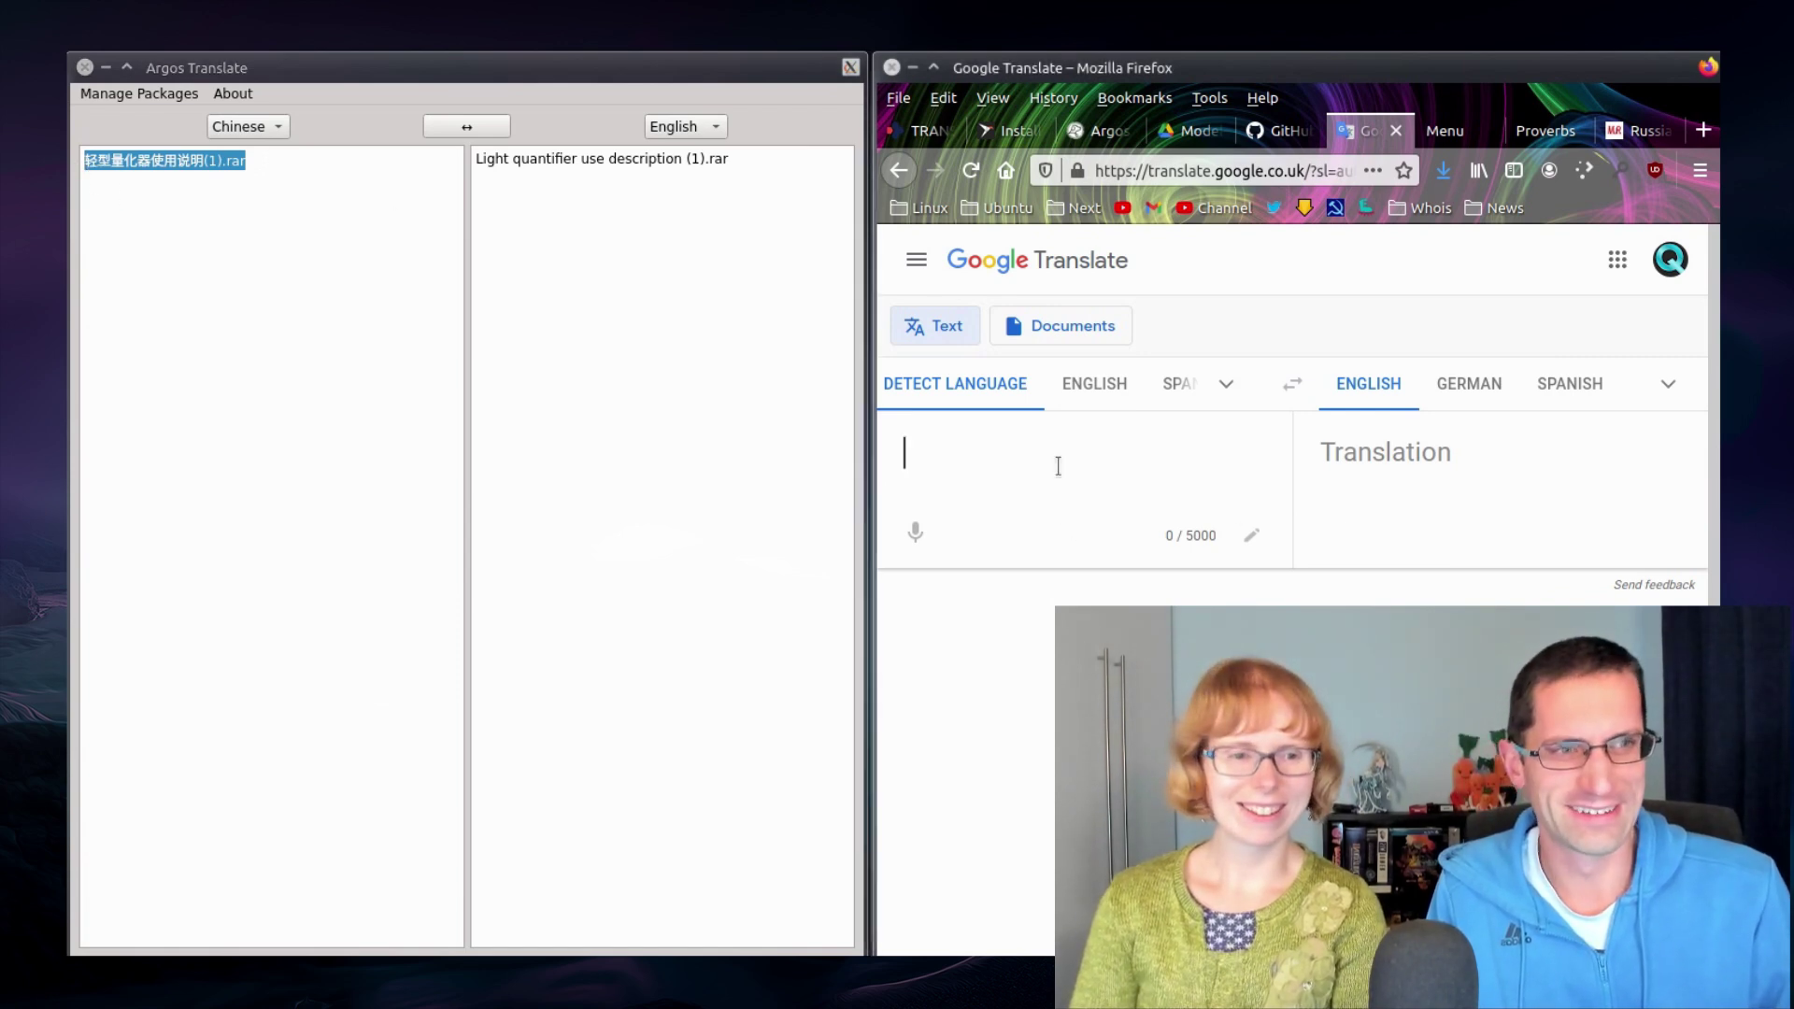
pyautogui.middleClick(1057, 464)
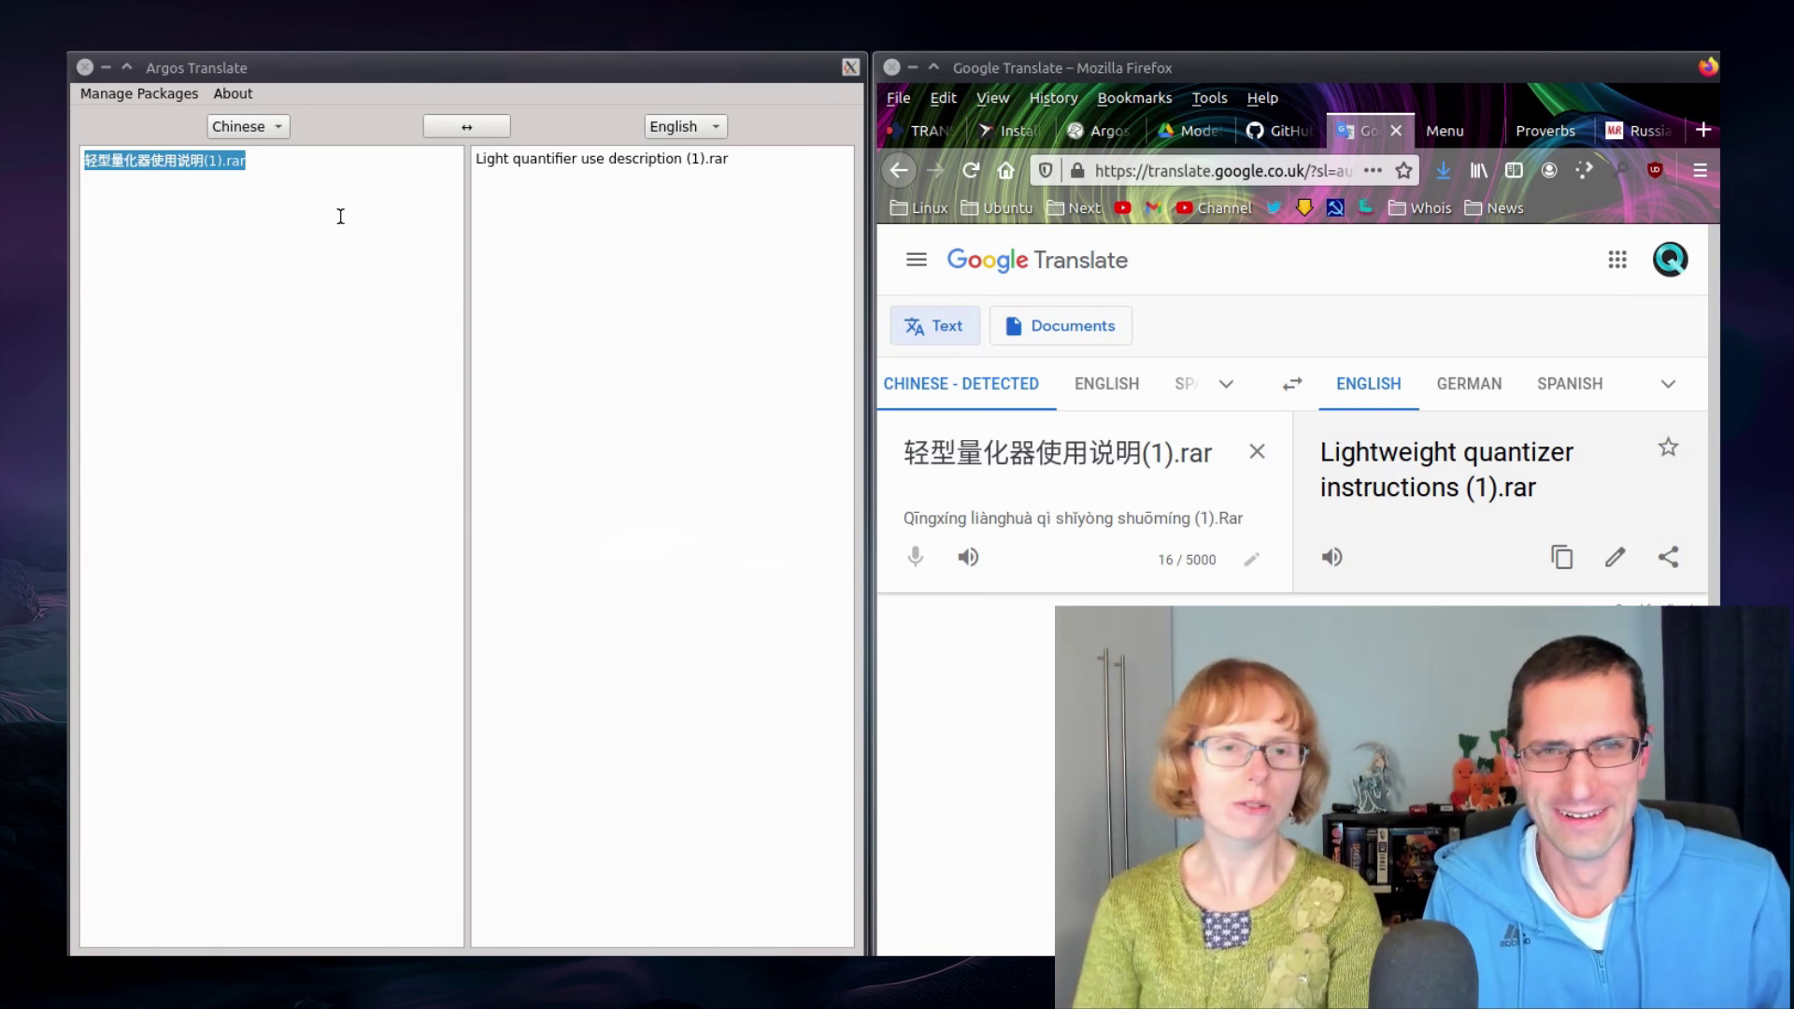
# - Translate "大道北段平纵图纸" into English in both Argos Translate and Google Translate, replacing the previous file name
pyautogui.click(340, 216)
pyautogui.hotkey('ctrl', 'a')
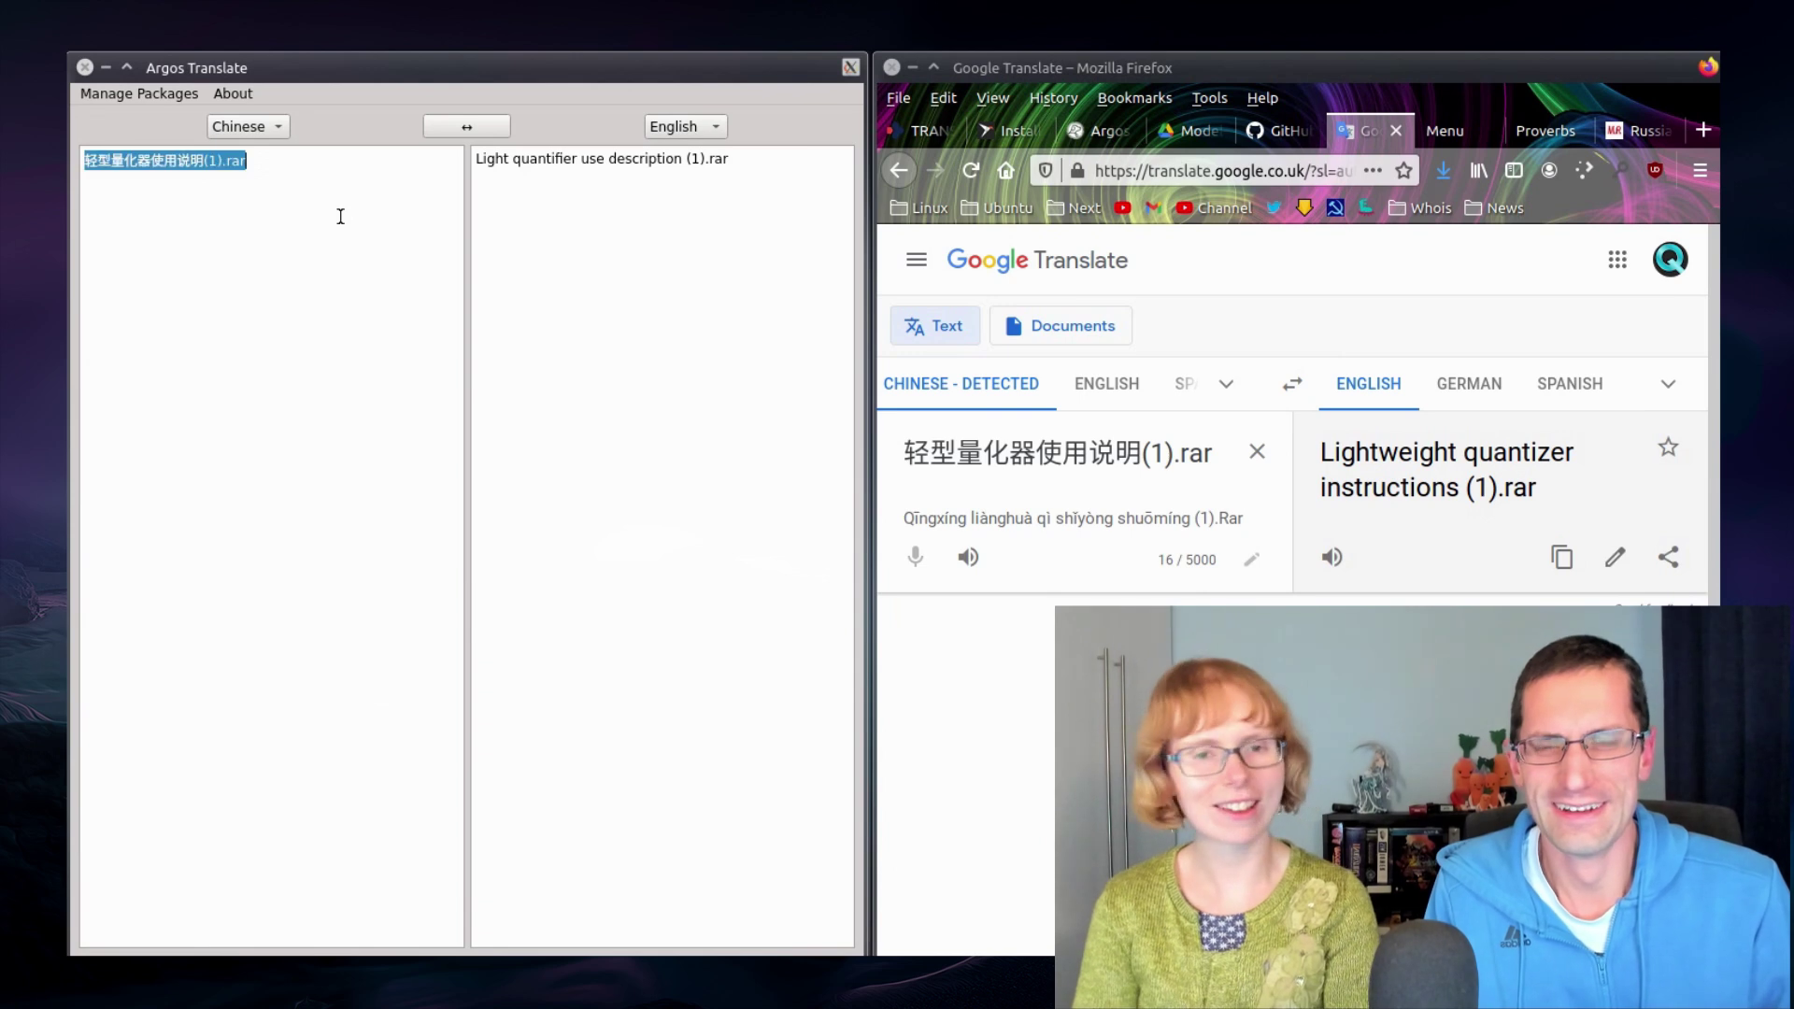
pyautogui.write('大道北段平纵图纸')
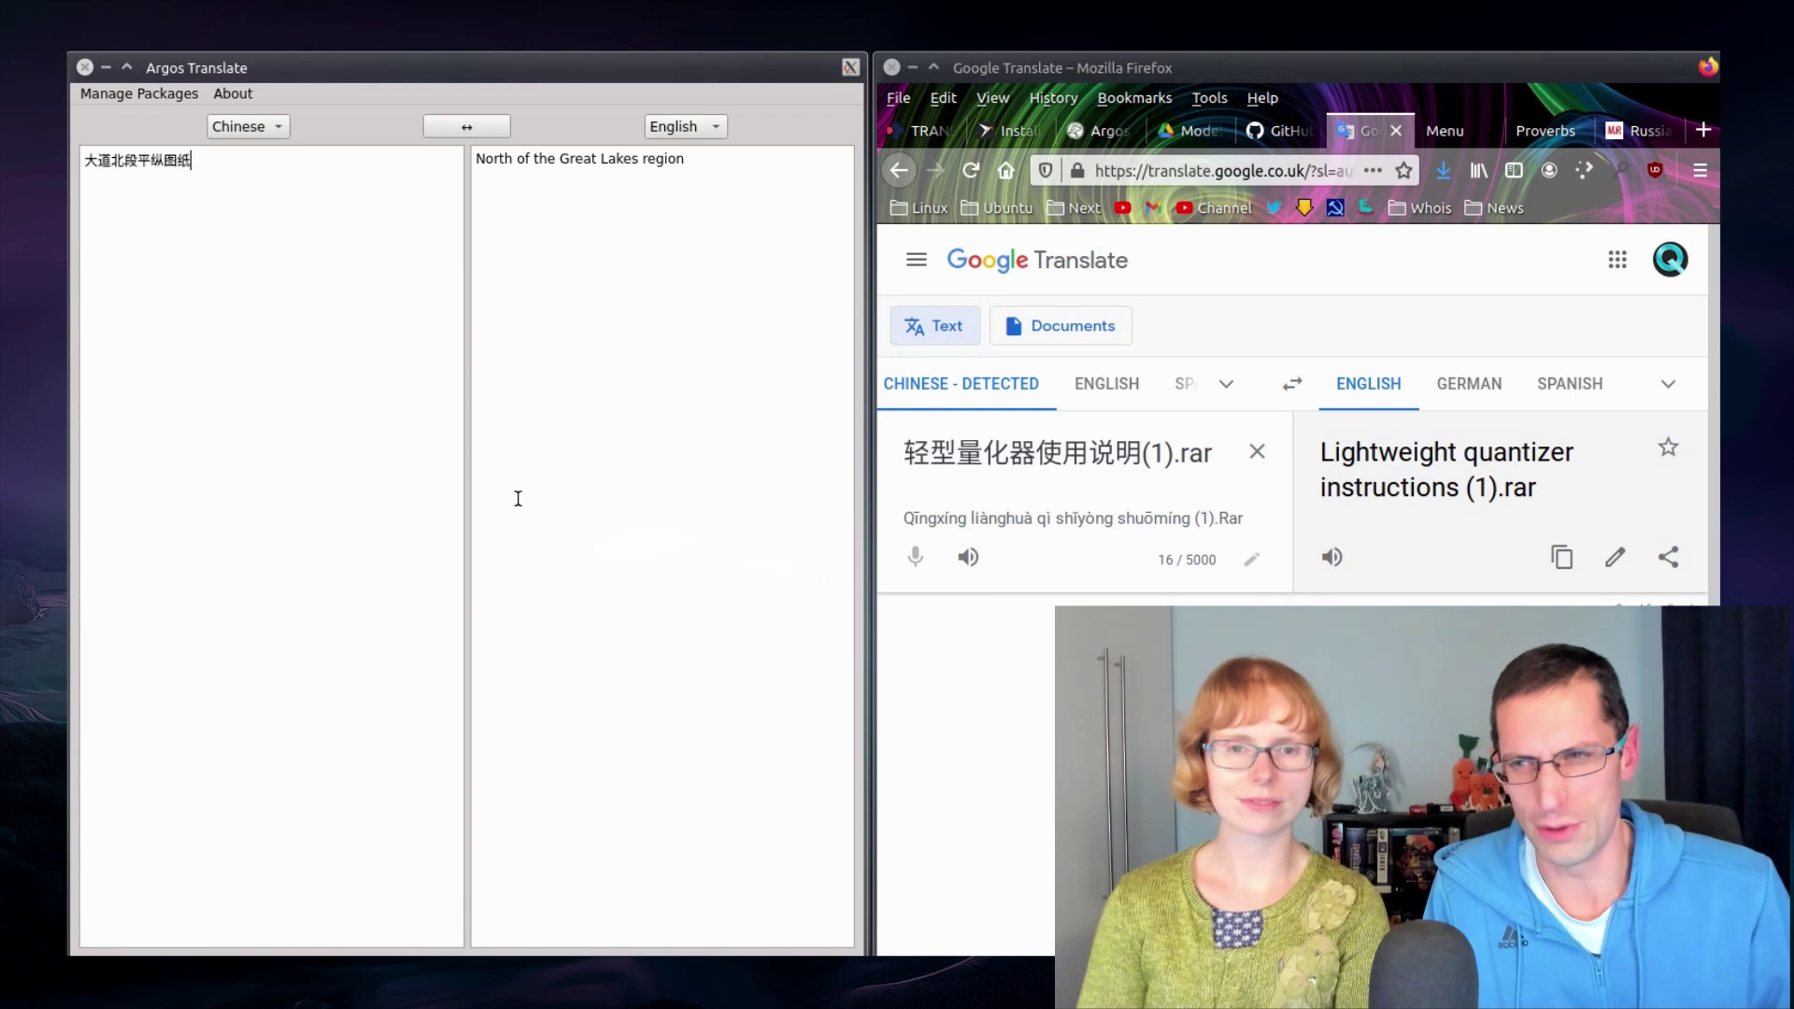
pyautogui.click(1008, 464)
pyautogui.hotkey('ctrl', 'a')
pyautogui.write('大道北段平纵图纸')
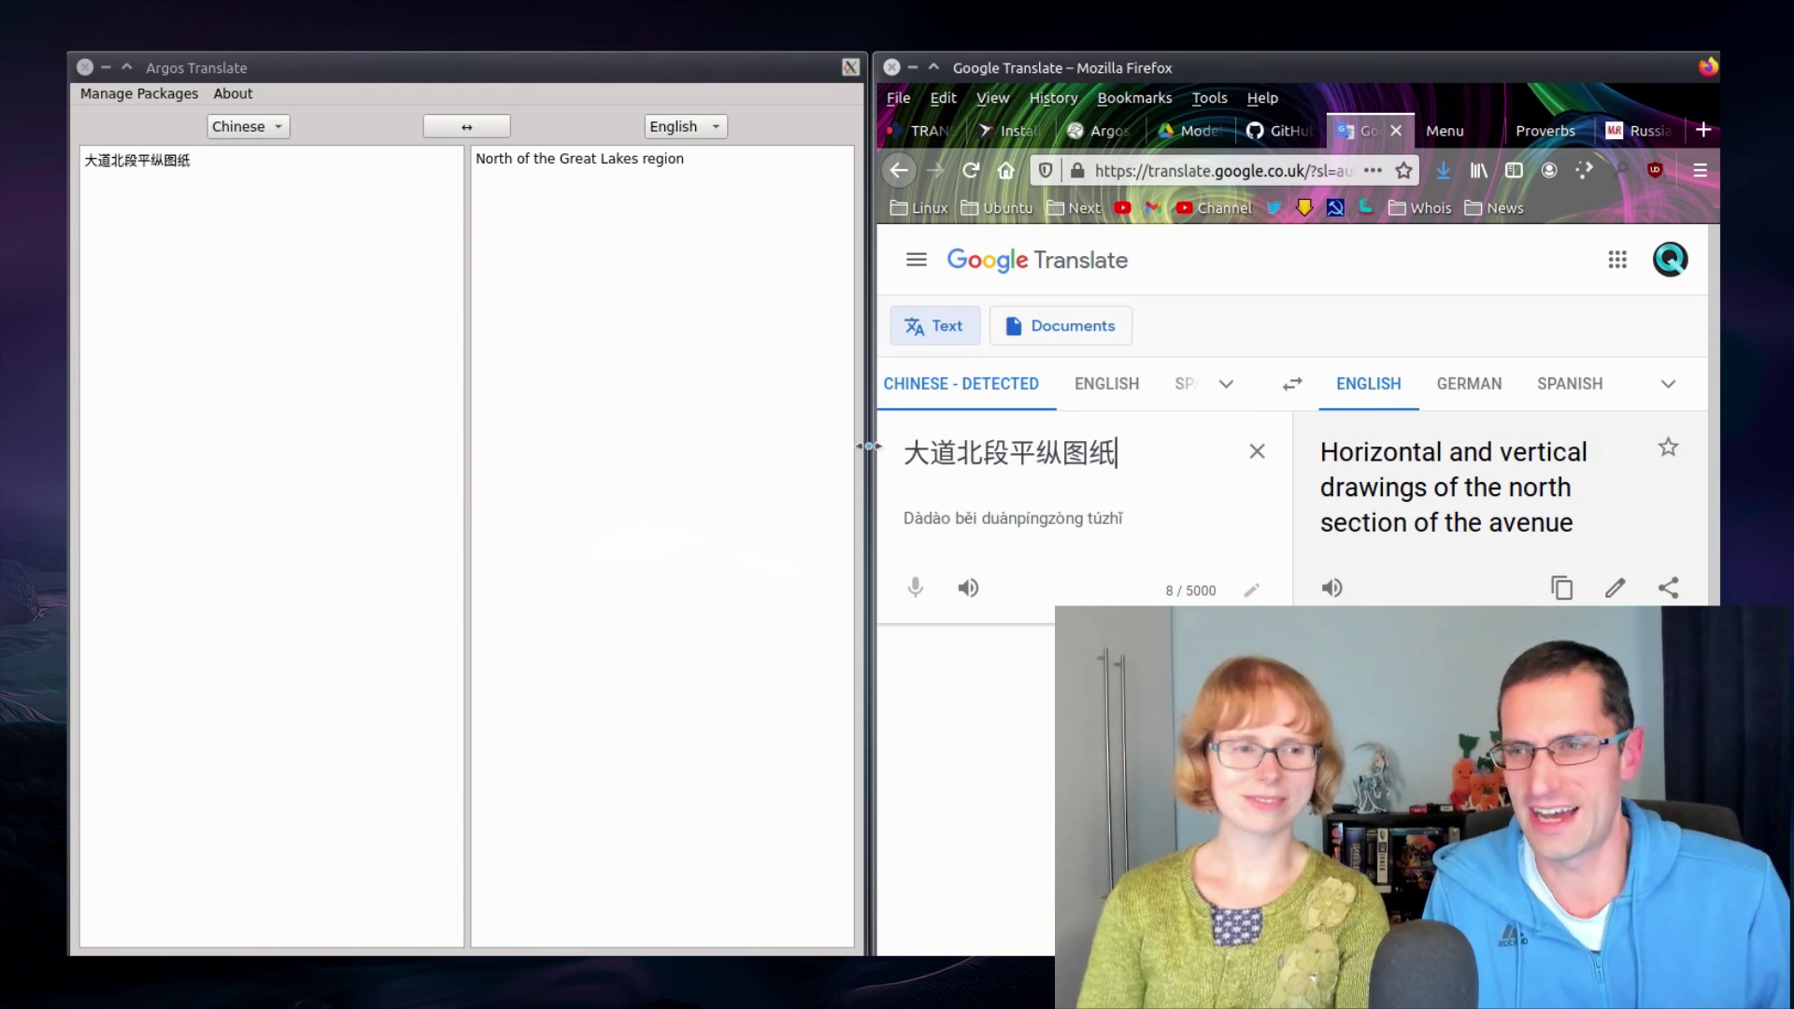
# - Copy the 冷菜类 section from the Chinese Menu page and translate it into English in Argos Translate
pyautogui.click(1451, 138)
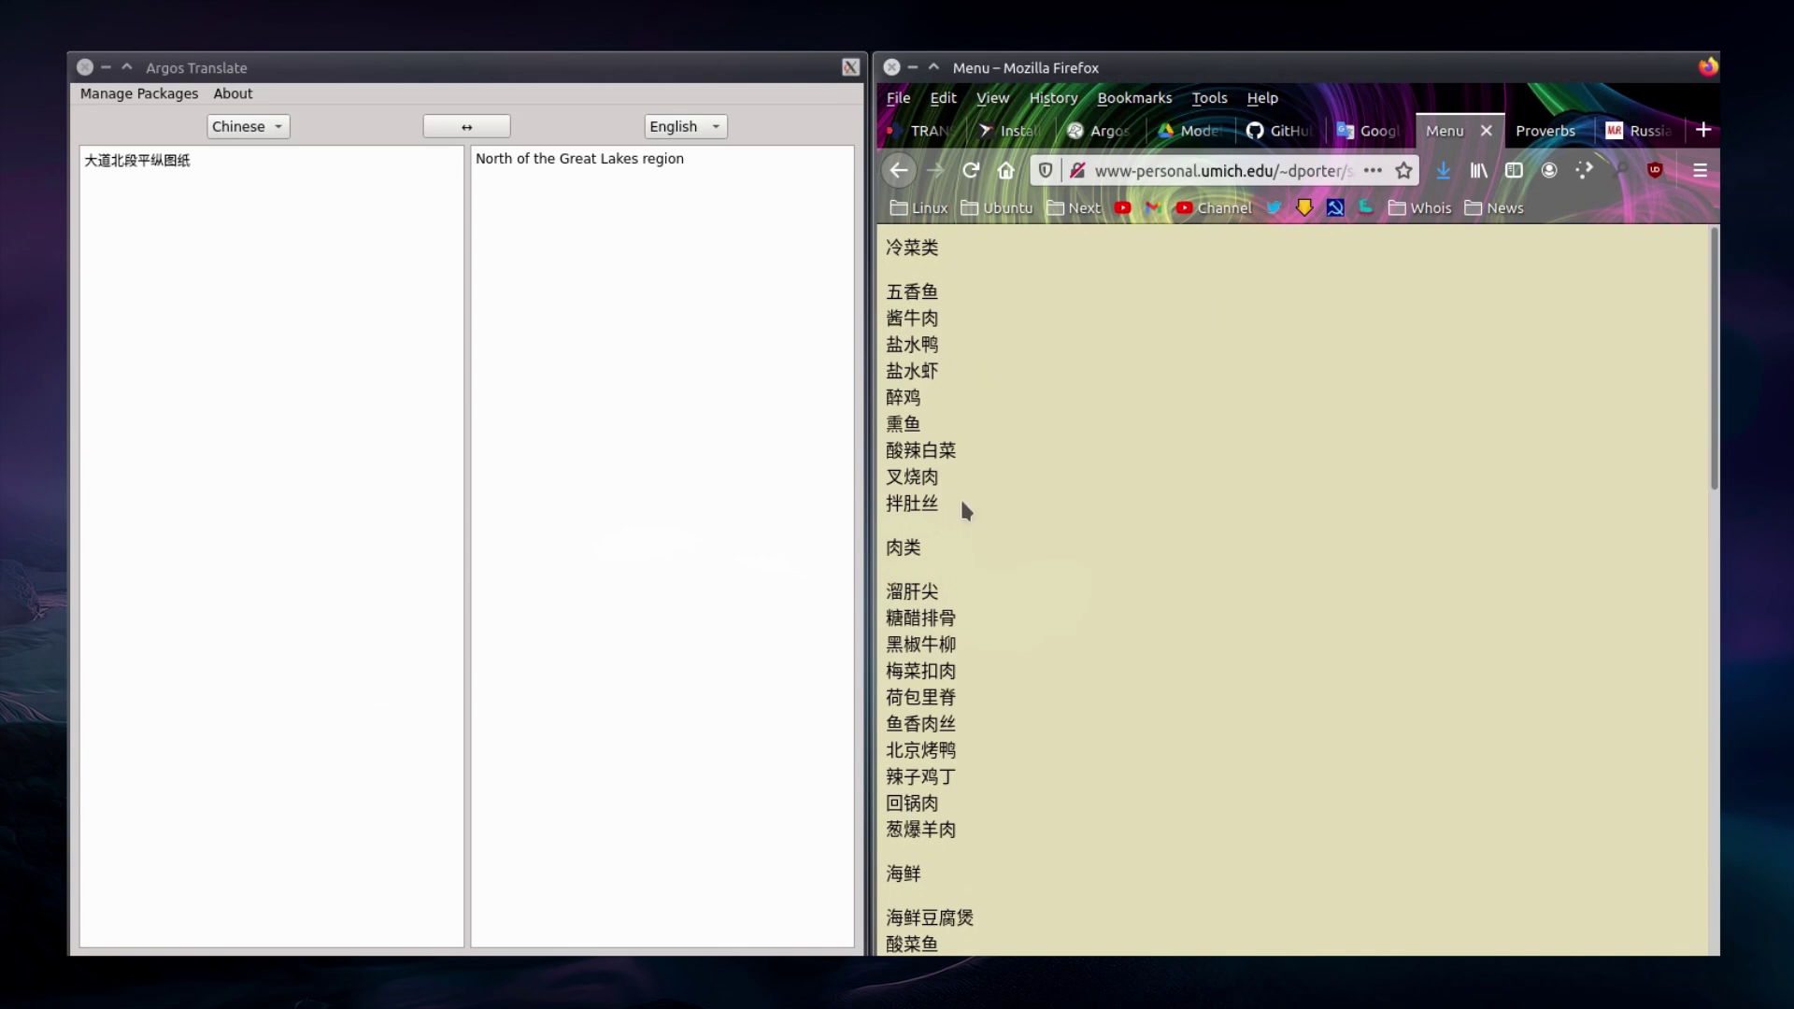
pyautogui.moveTo(962, 502); pyautogui.dragTo(886, 249)
pyautogui.hotkey('ctrl', 'c')
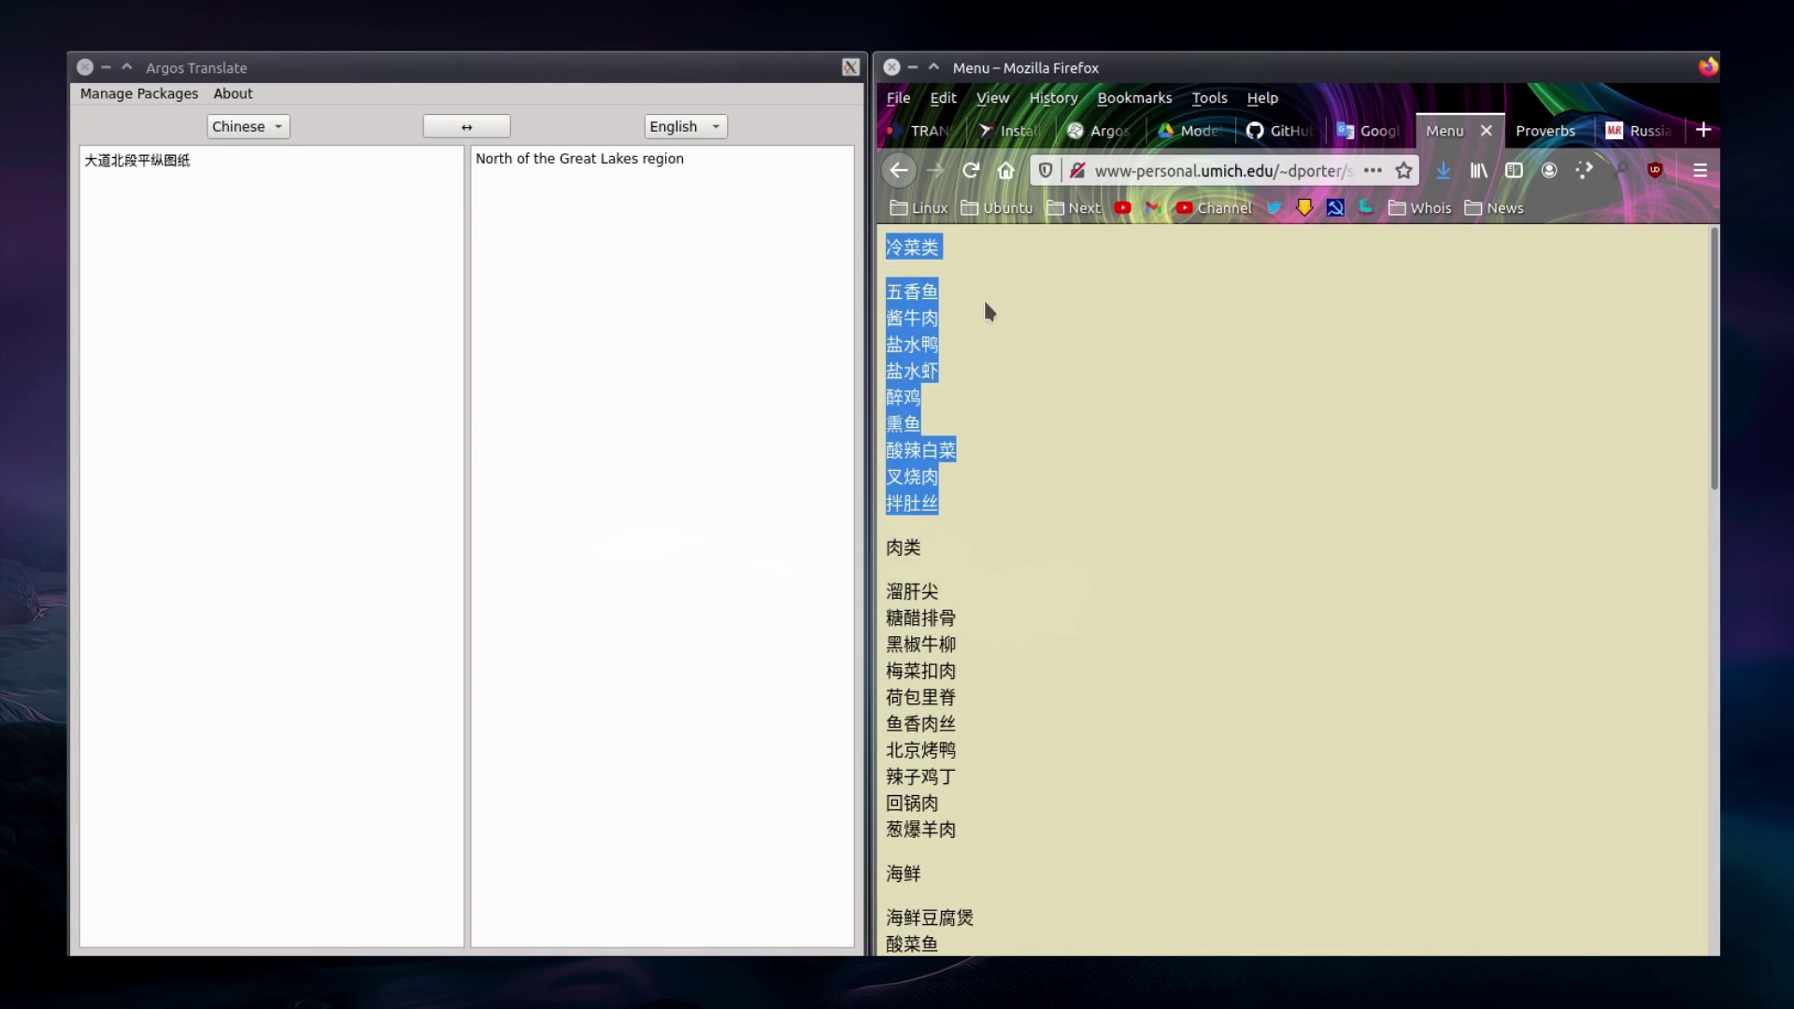
pyautogui.click(225, 260)
pyautogui.hotkey('ctrl', 'a')
pyautogui.hotkey('ctrl', 'v')
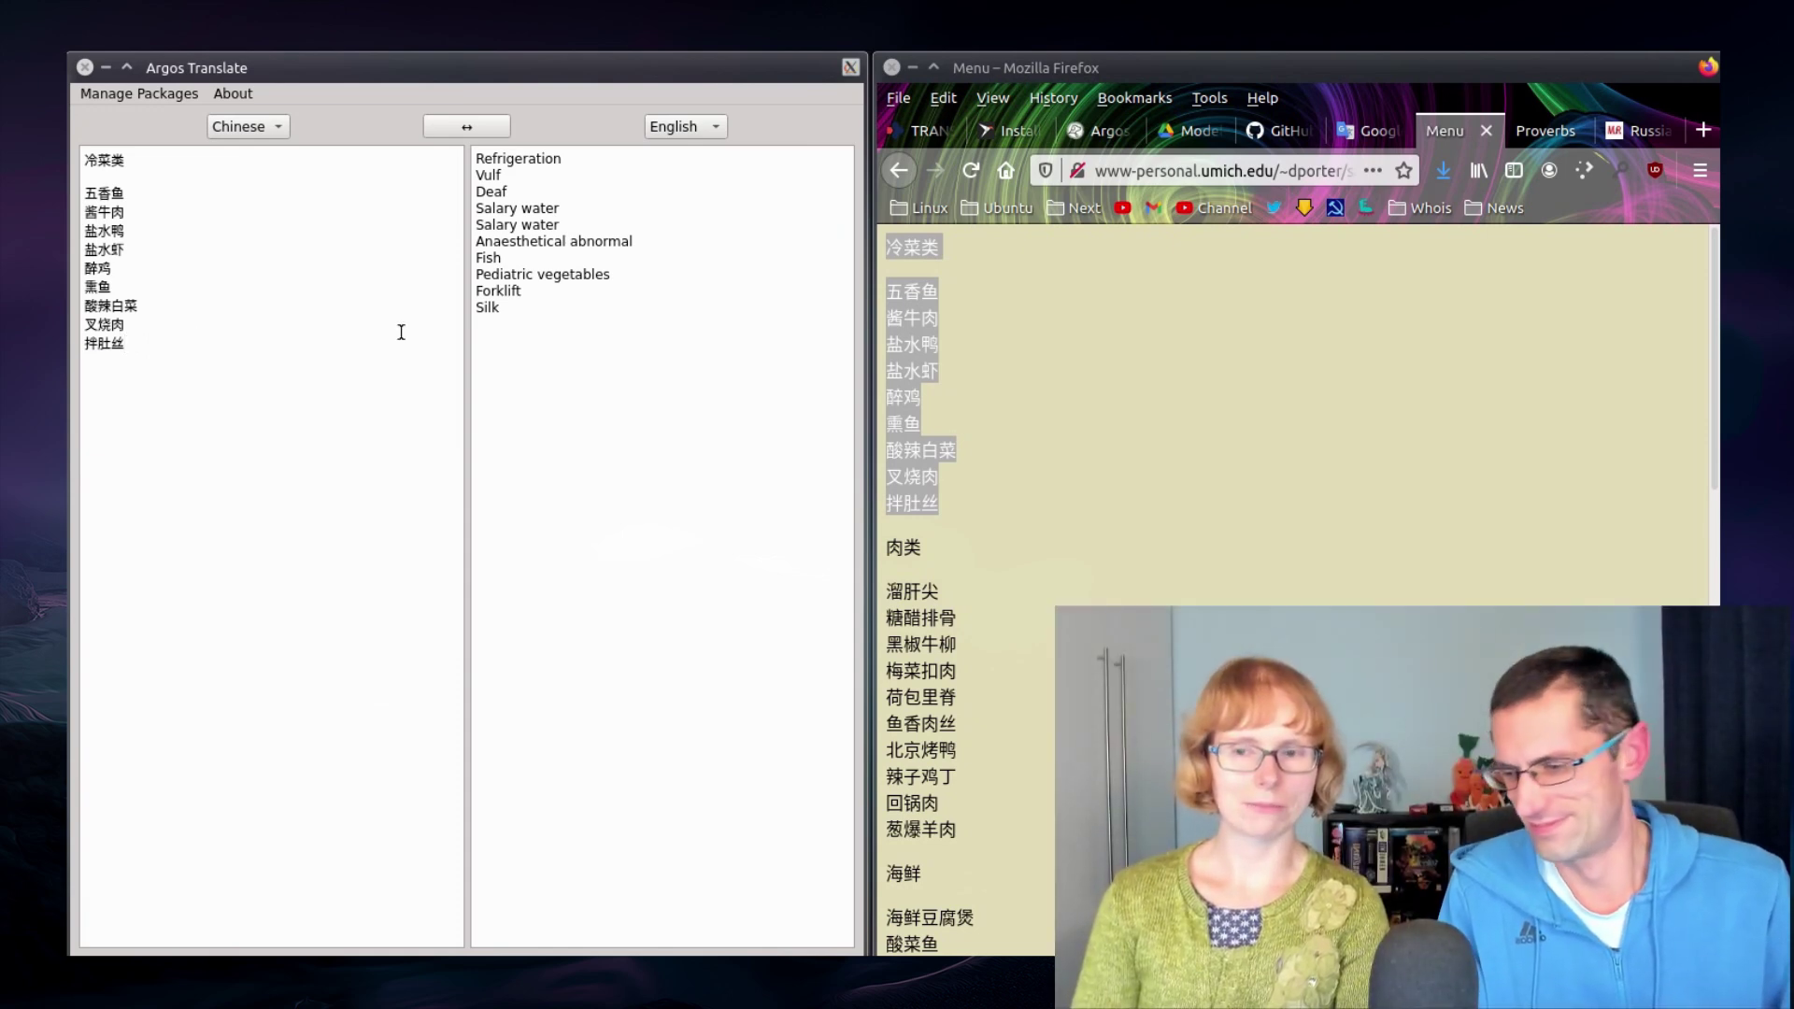
# - Translate the same 冷菜类 dish list in Google Translate and highlight the Chinese list in Argos Translate for comparison
pyautogui.click(1366, 131)
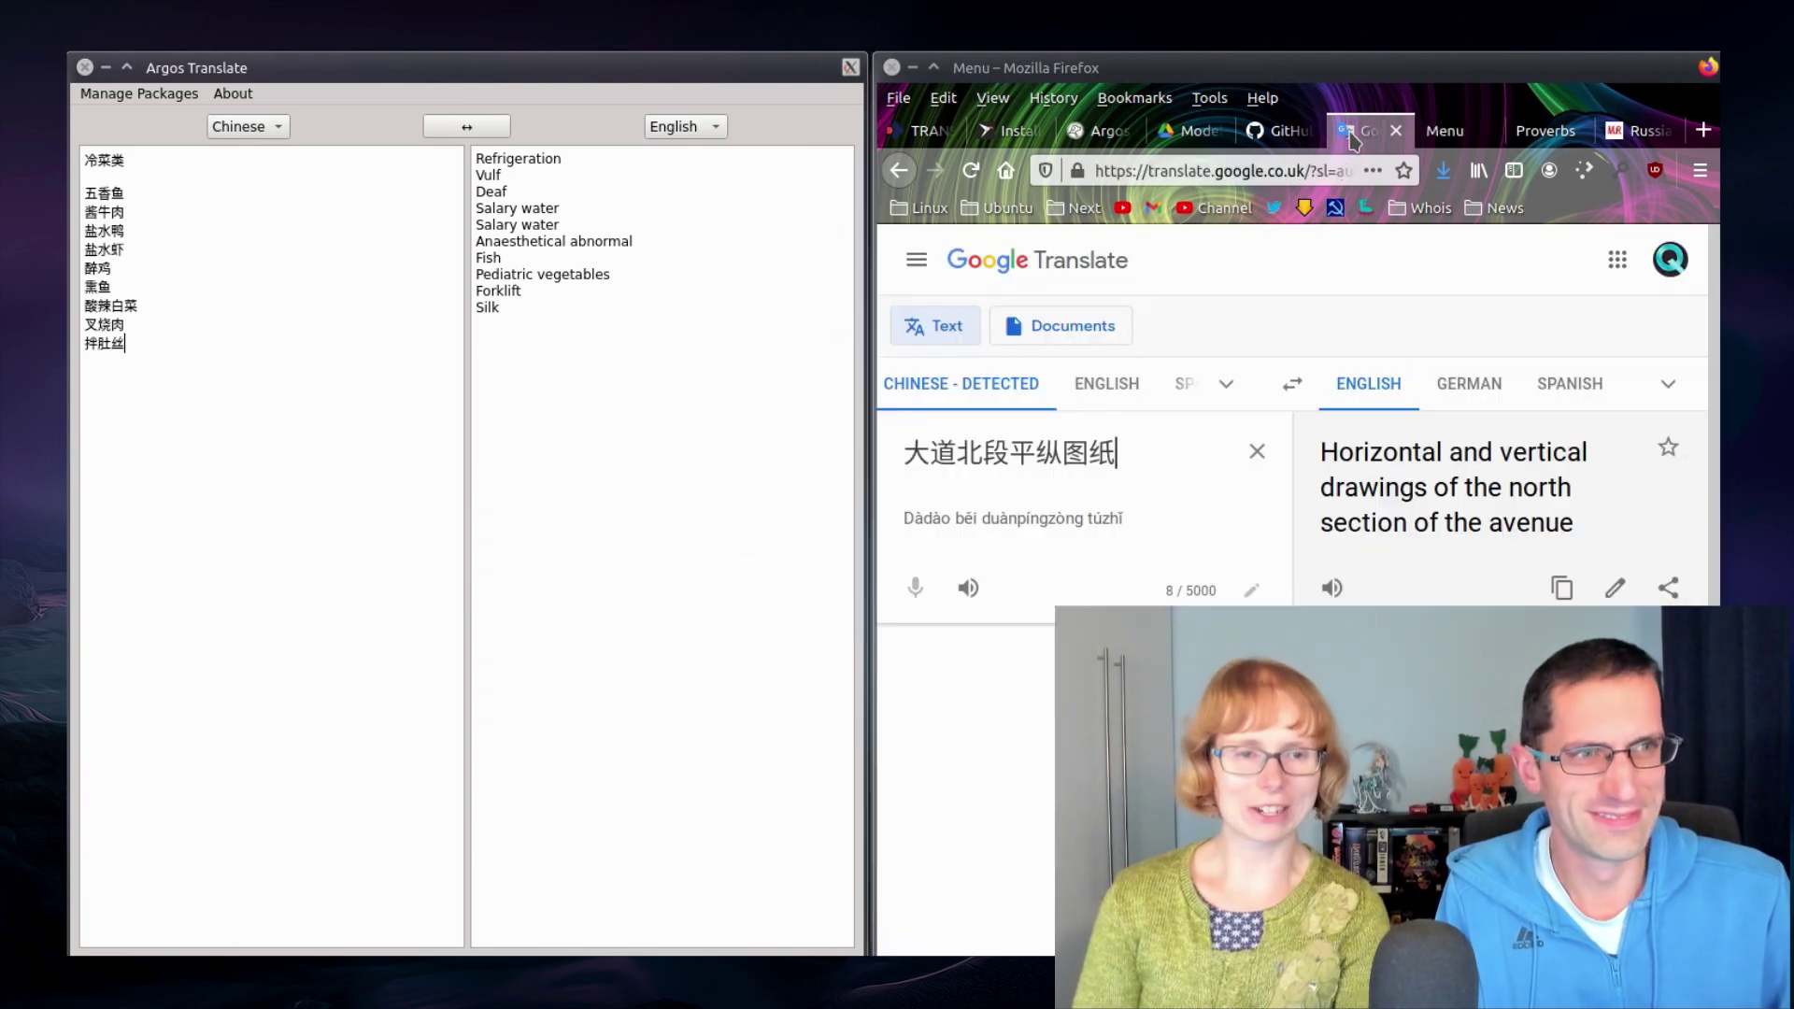
pyautogui.hotkey('ctrl', 'a')
pyautogui.hotkey('ctrl', 'v')
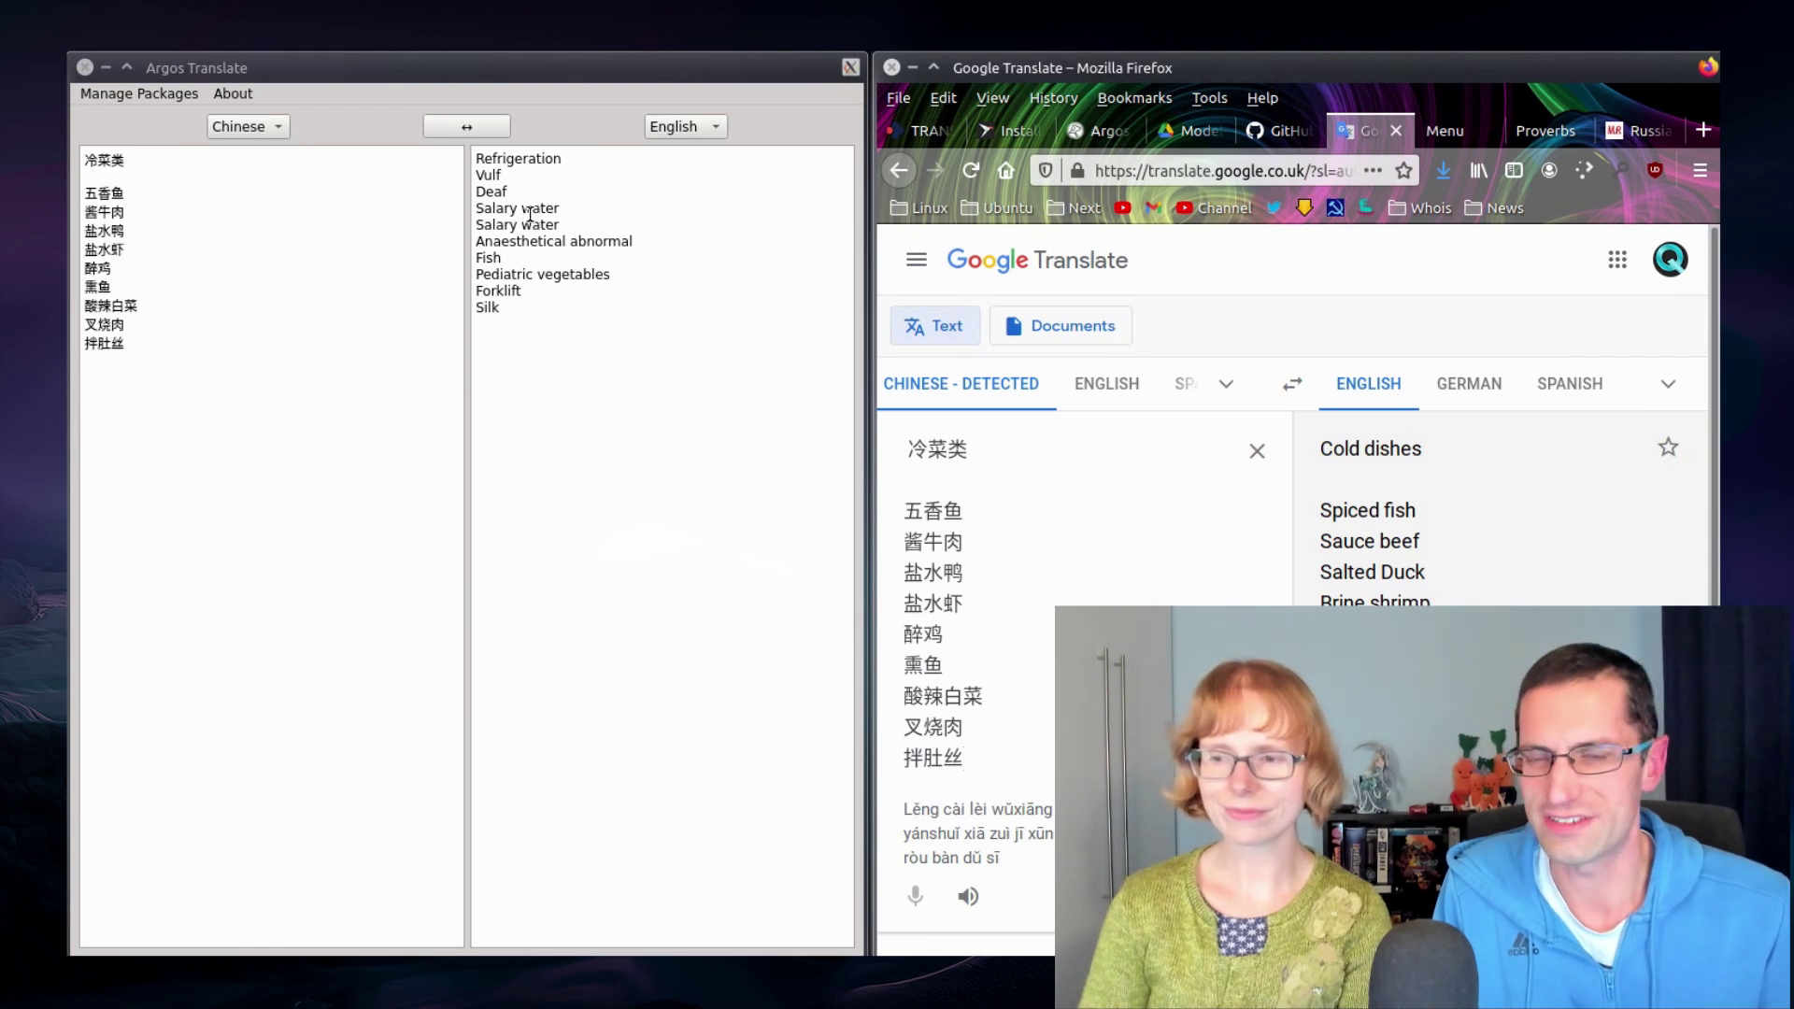
pyautogui.moveTo(242, 360); pyautogui.dragTo(75, 150)
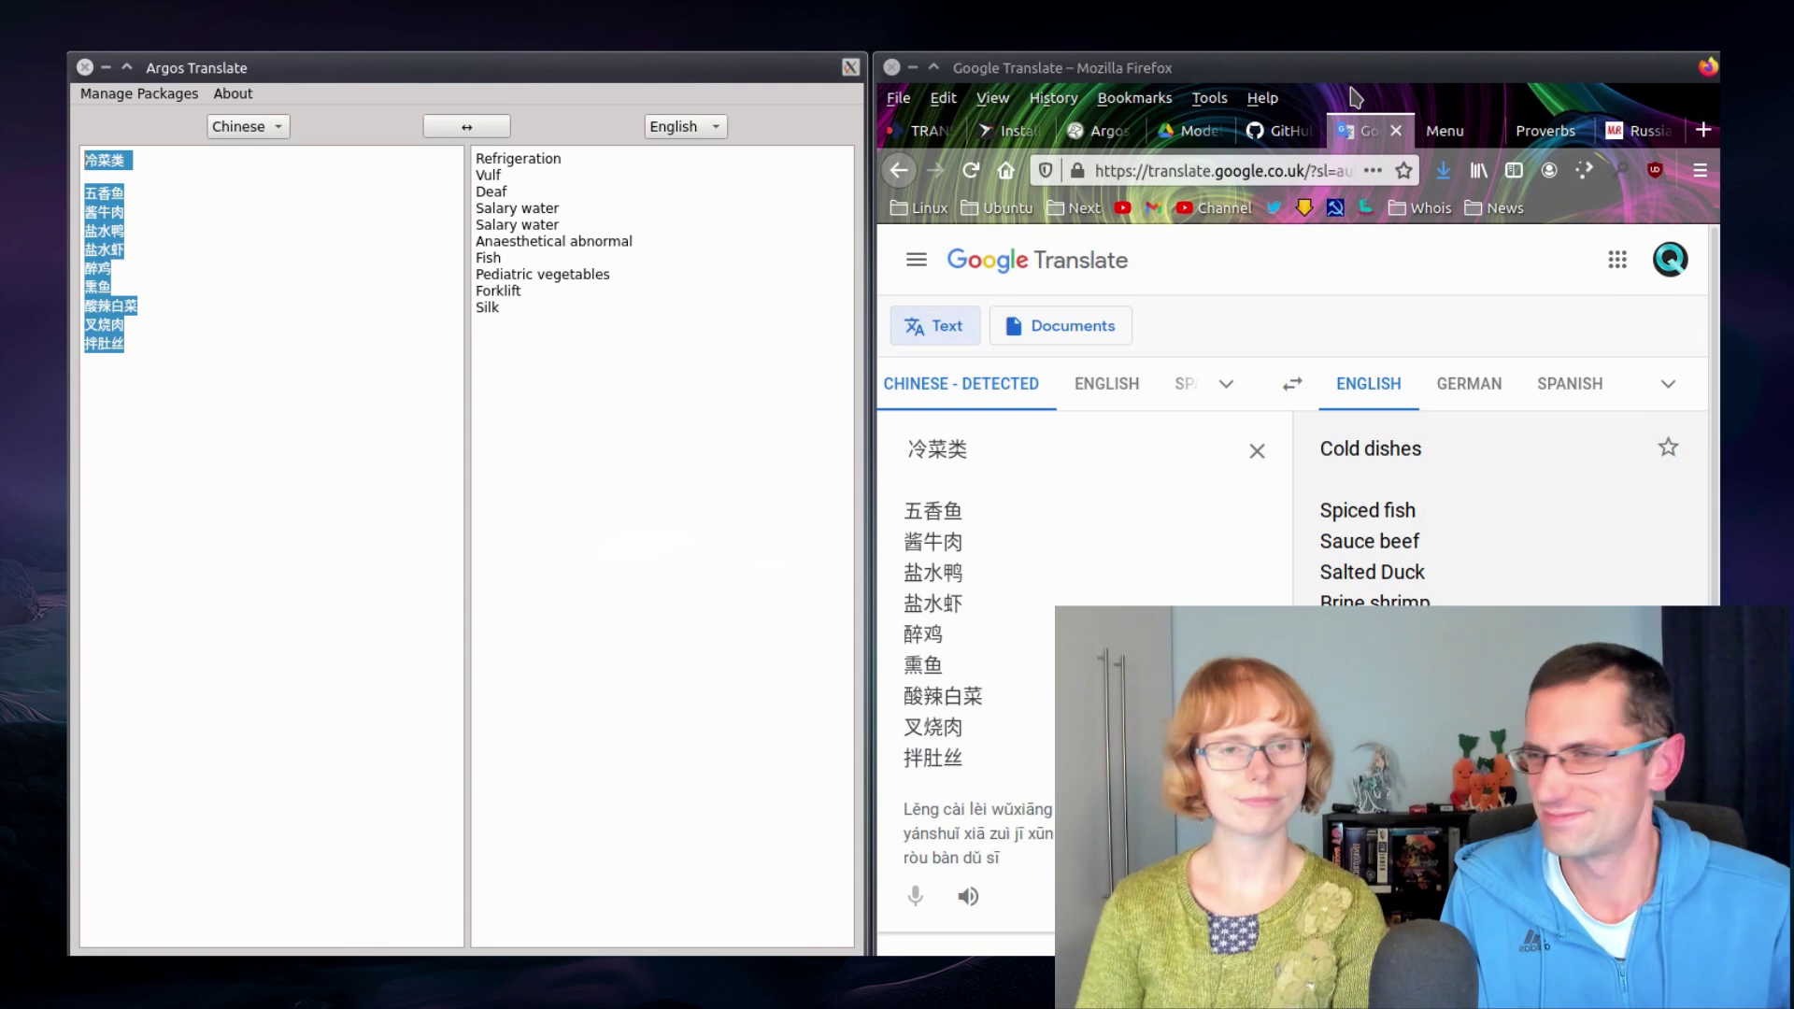
# - Open the Chinese Proverbs page and put its 拜师 section into Argos Translate for translation into English
pyautogui.click(1448, 139)
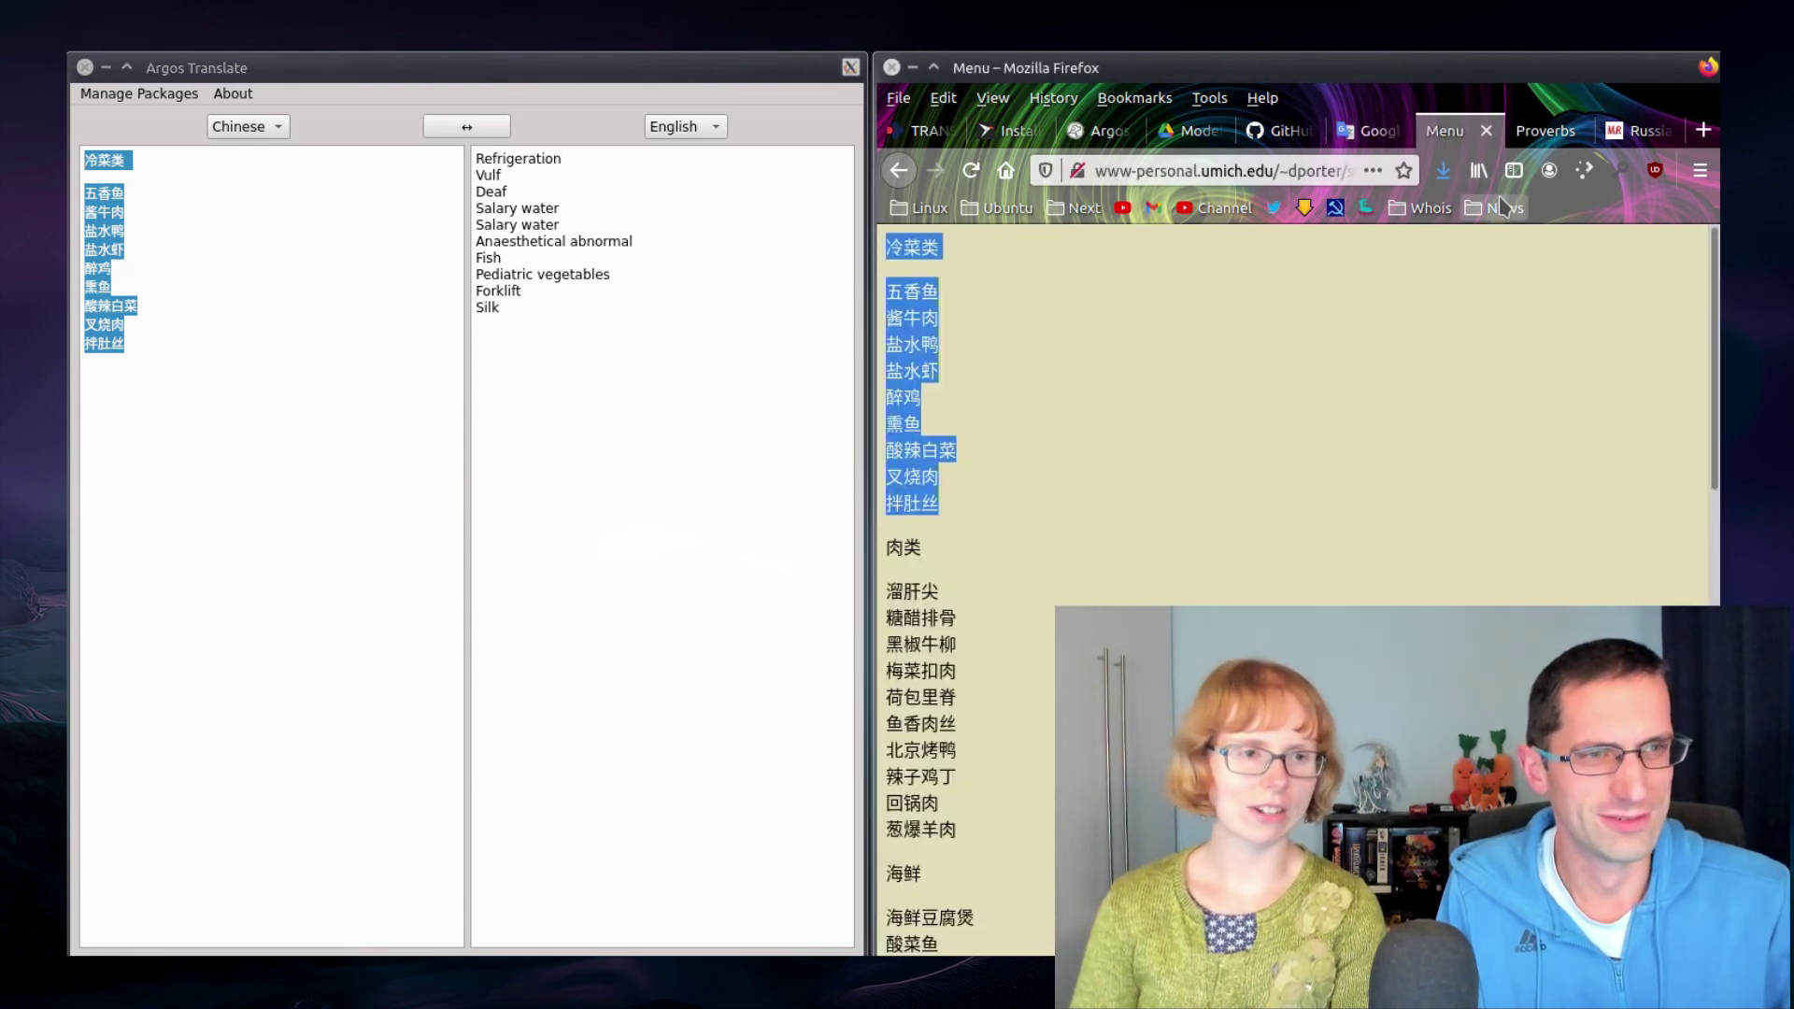
pyautogui.click(1543, 133)
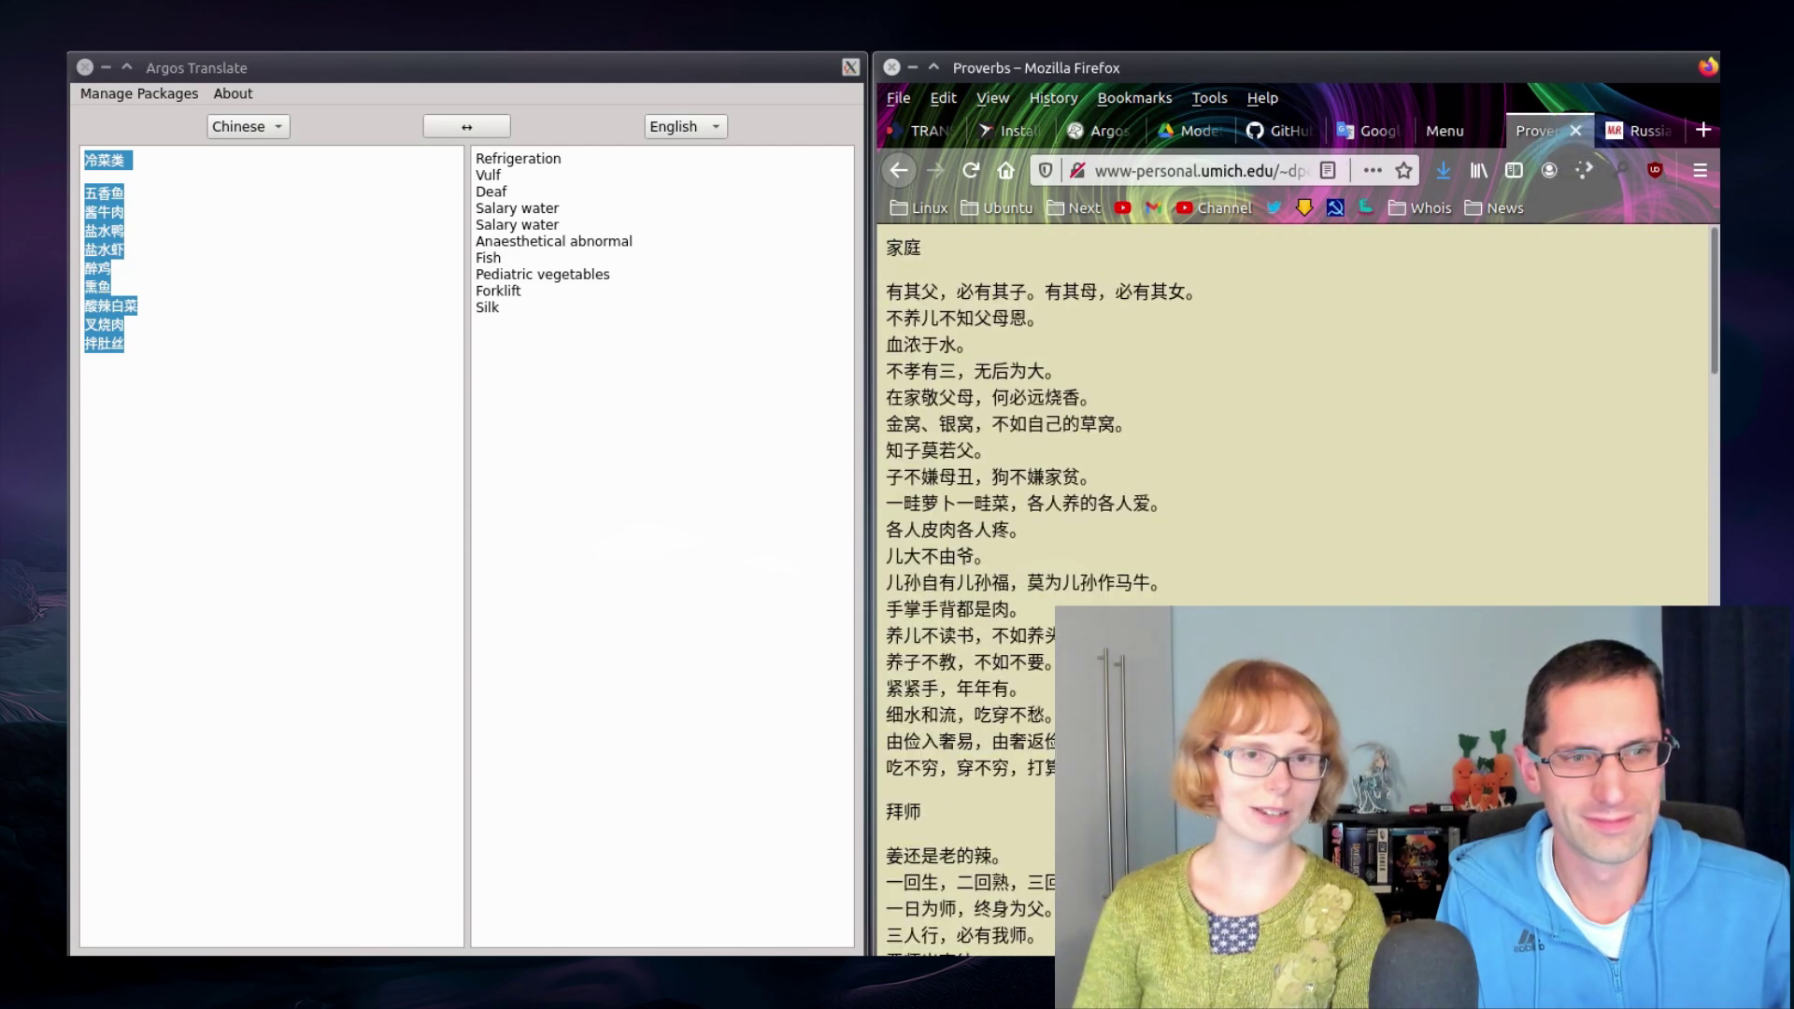
pyautogui.scroll(-5, 1290, 588)
pyautogui.scroll(3, 1290, 589)
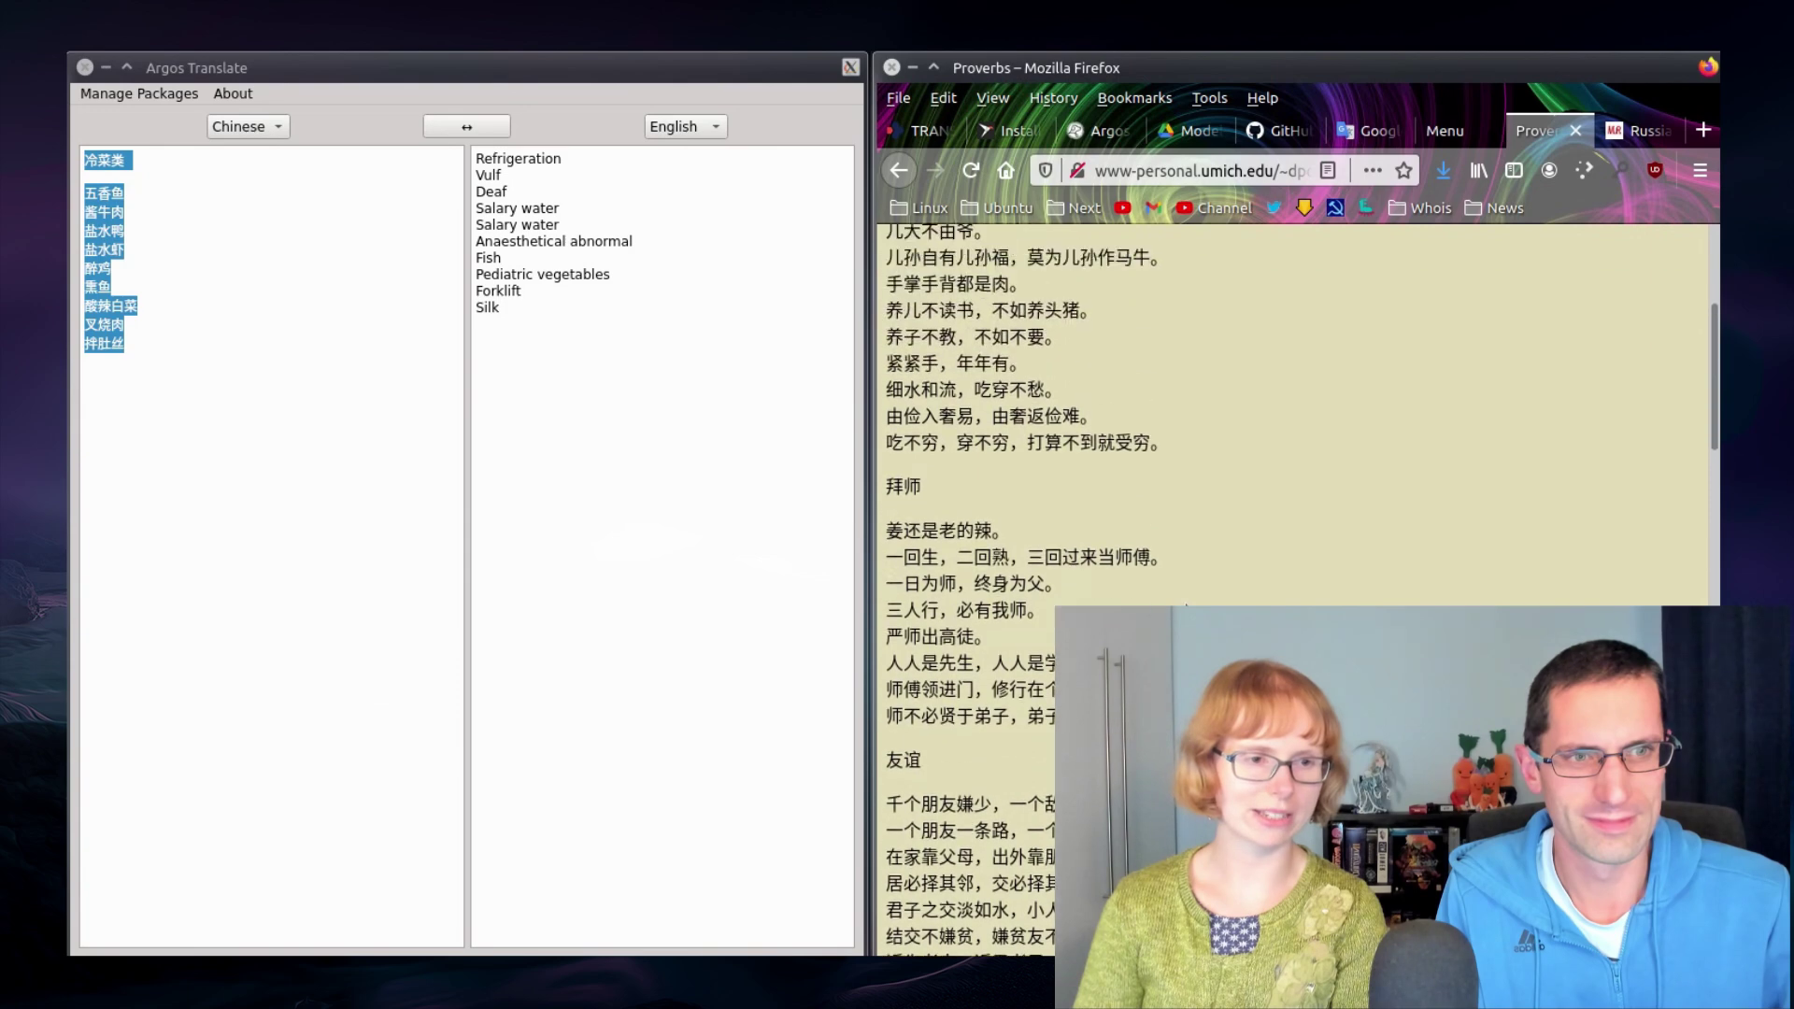
pyautogui.scroll(-2, 1290, 589)
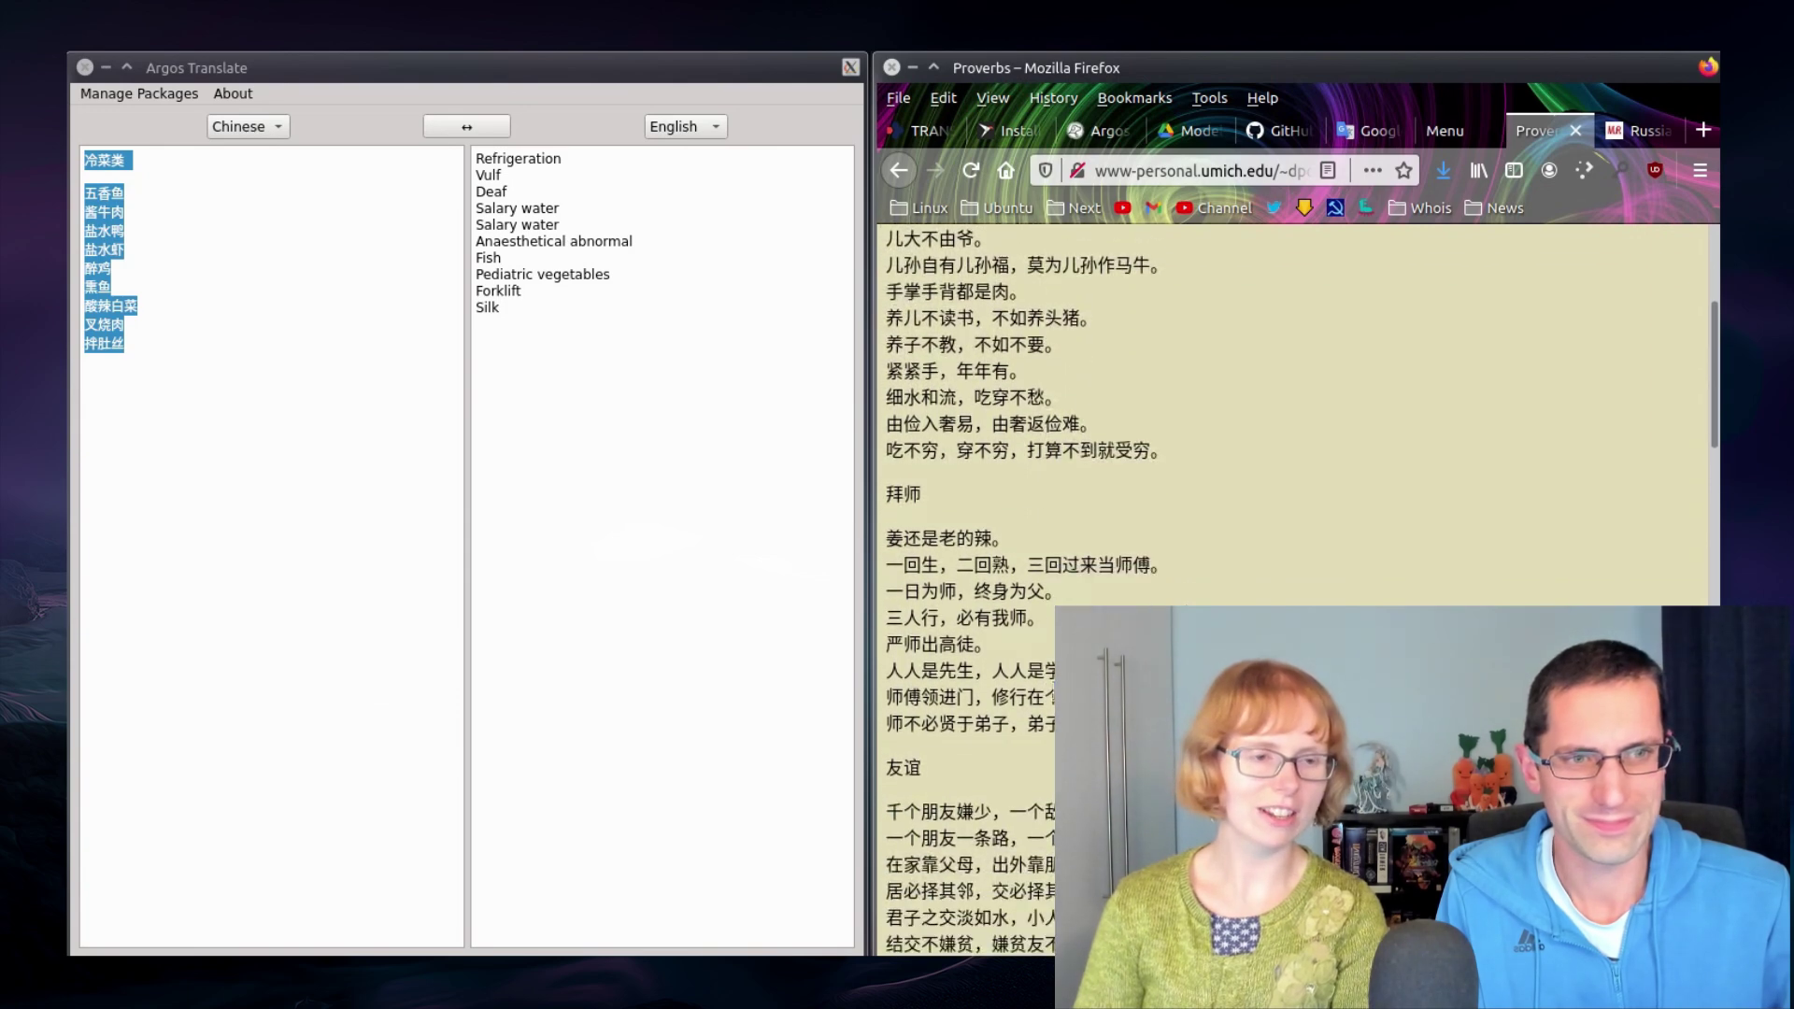
pyautogui.moveTo(1075, 738); pyautogui.dragTo(832, 505)
pyautogui.write('拜师  姜还是老的辣。 一回生，二回熟，三回过来当师傅。 一日为师，终身为父。 三人行，必有我师。 严师出高徒。 人人是先生，人人是学生。 师傅领进门，修行在个人。 师不必贤于弟子，弟子不必不如师。')
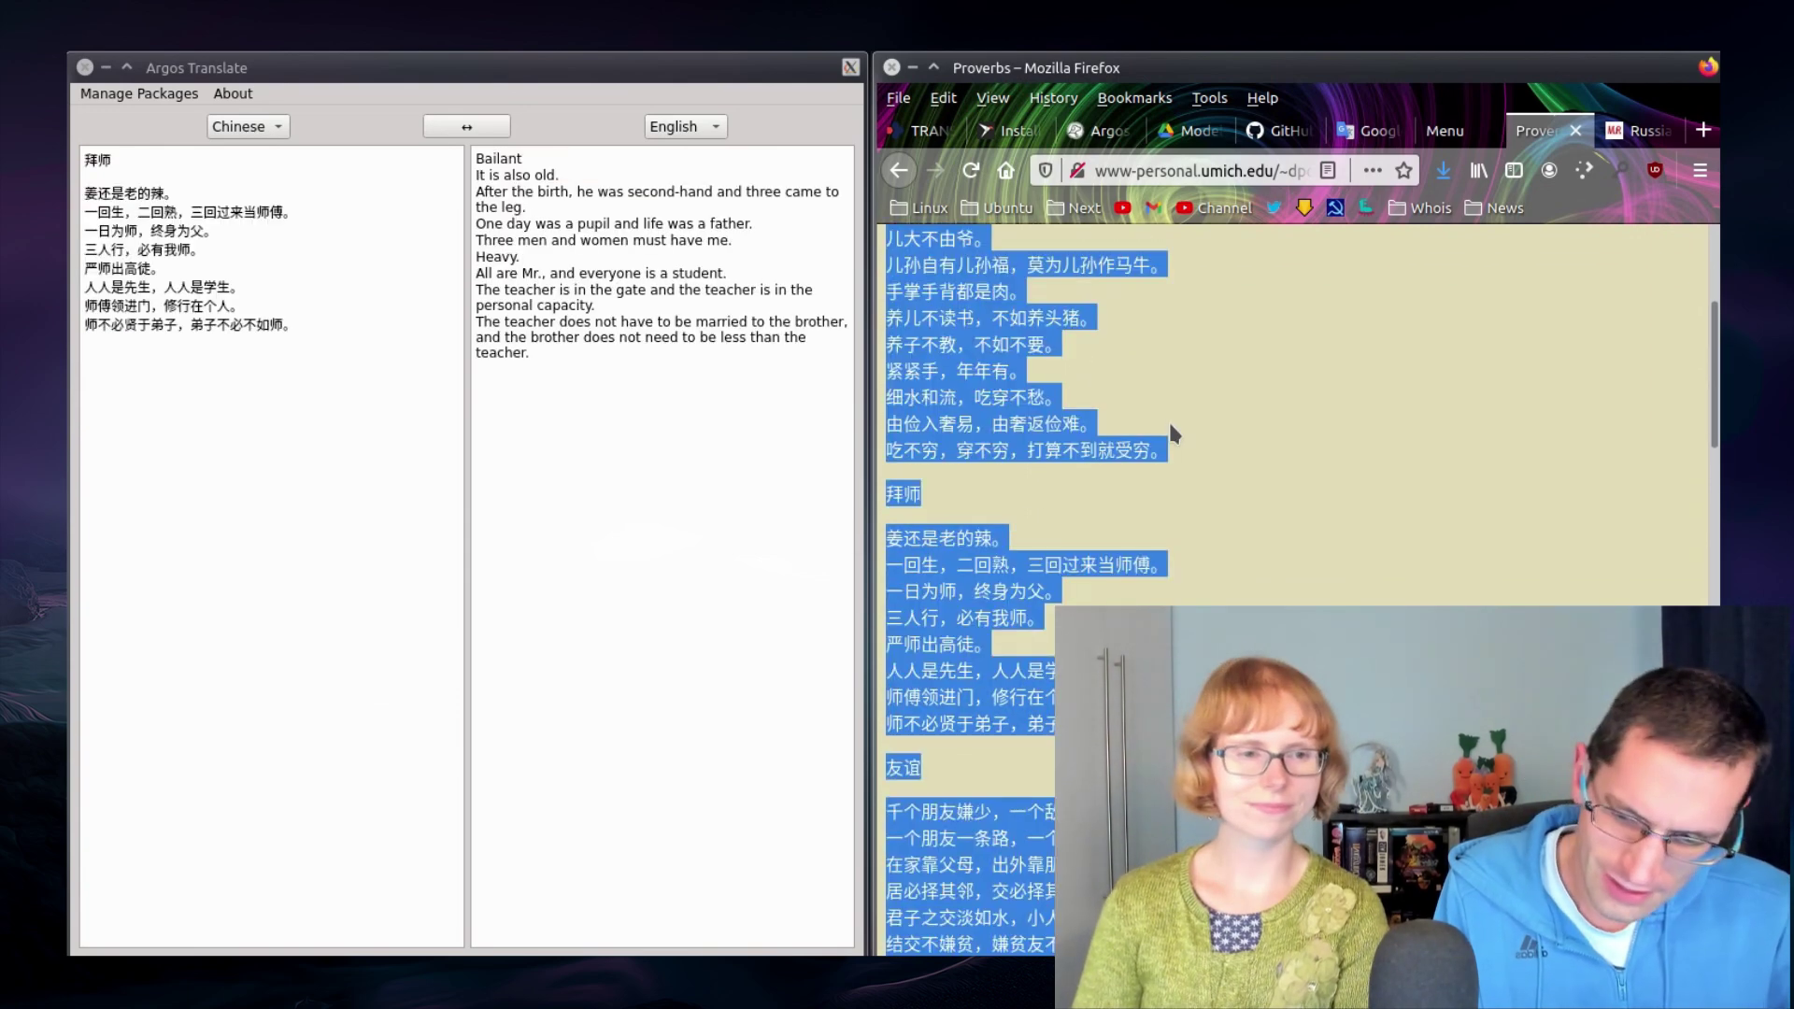
# - Replace the 拜师 proverbs in Argos Translate with the full text of the Proverbs page
pyautogui.click(373, 485)
pyautogui.hotkey('ctrl', 'a')
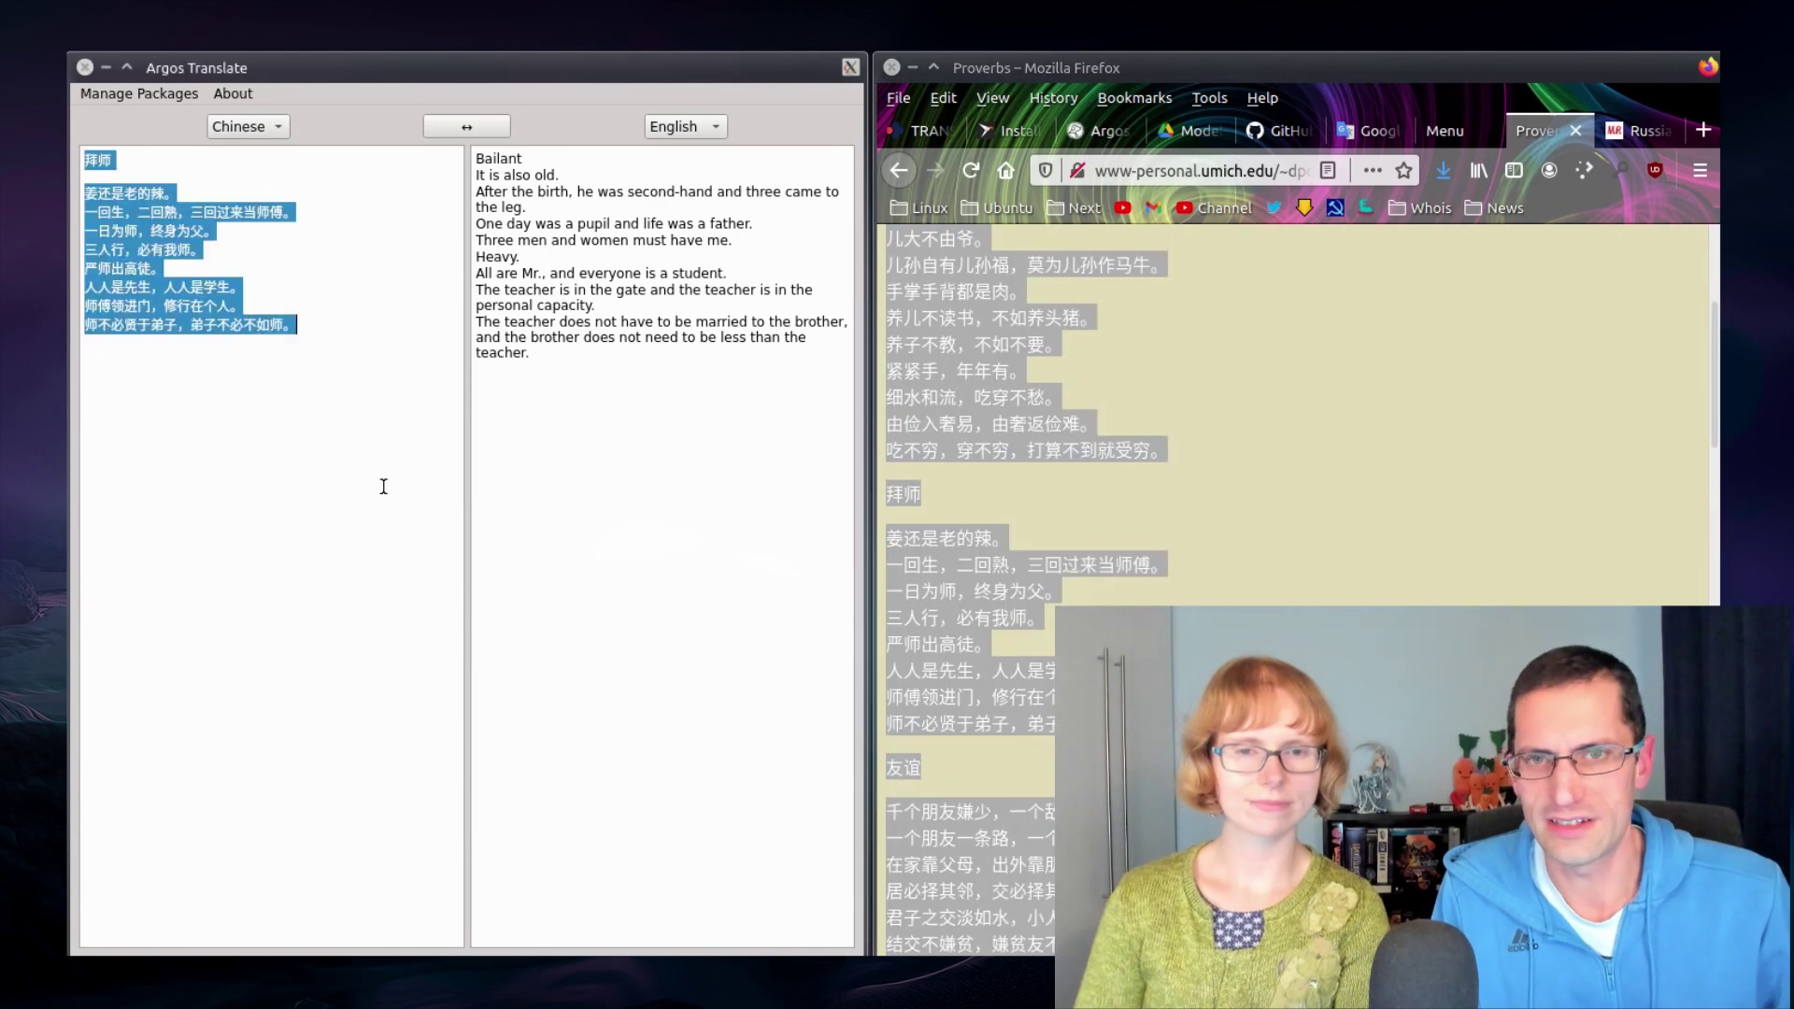
pyautogui.hotkey('ctrl', 'v')
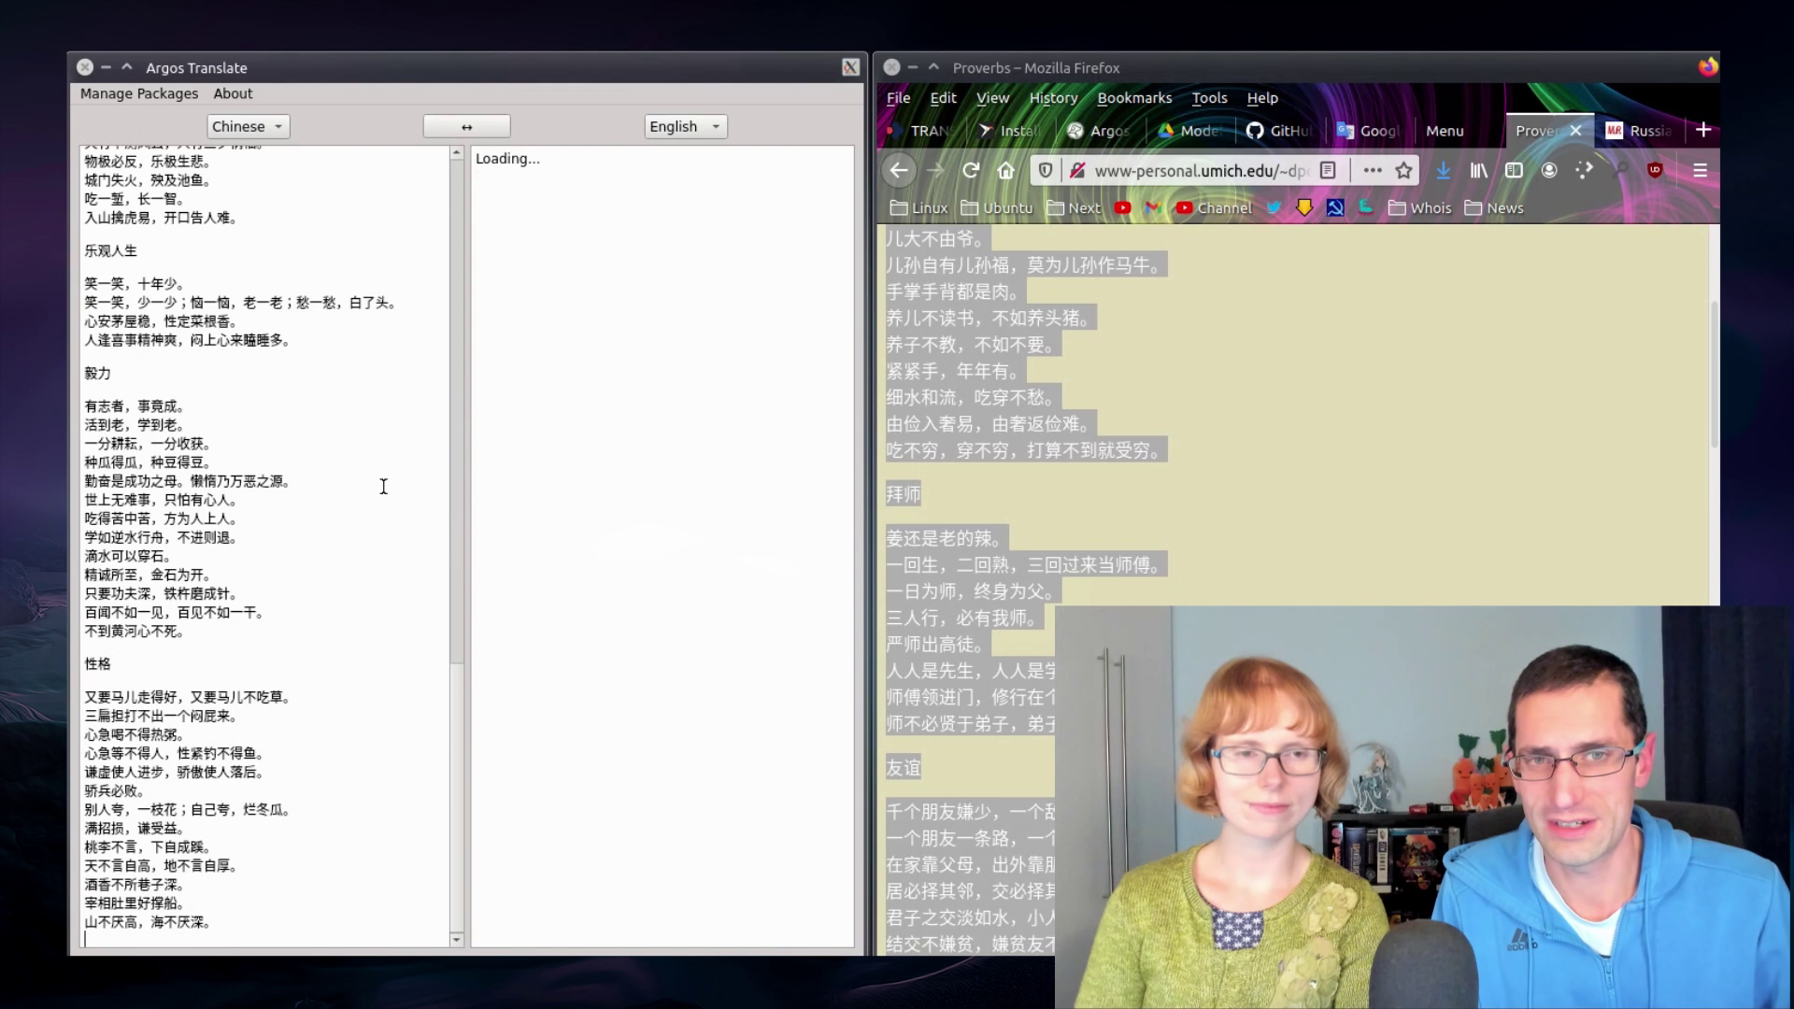
# - Replace the dish list in Google Translate with the full Proverbs text and return to the start of its translation
pyautogui.click(1367, 131)
pyautogui.hotkey('ctrl', 'a')
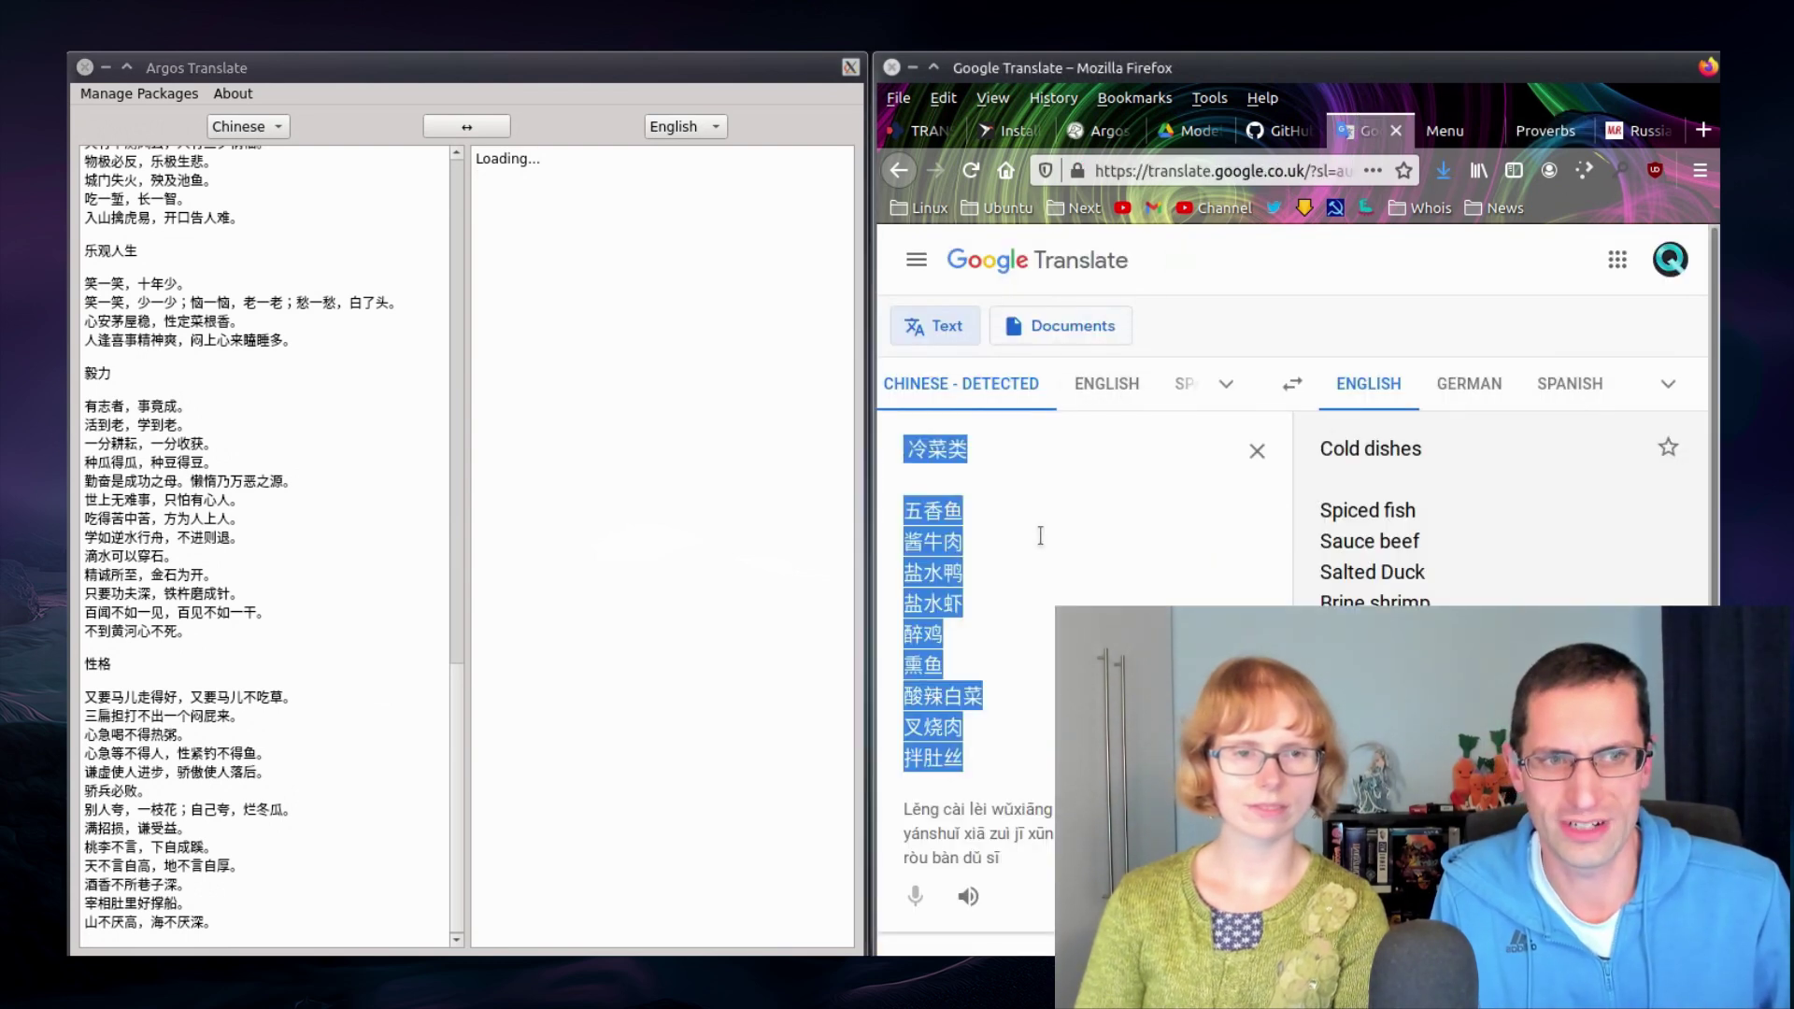
pyautogui.hotkey('ctrl', 'v')
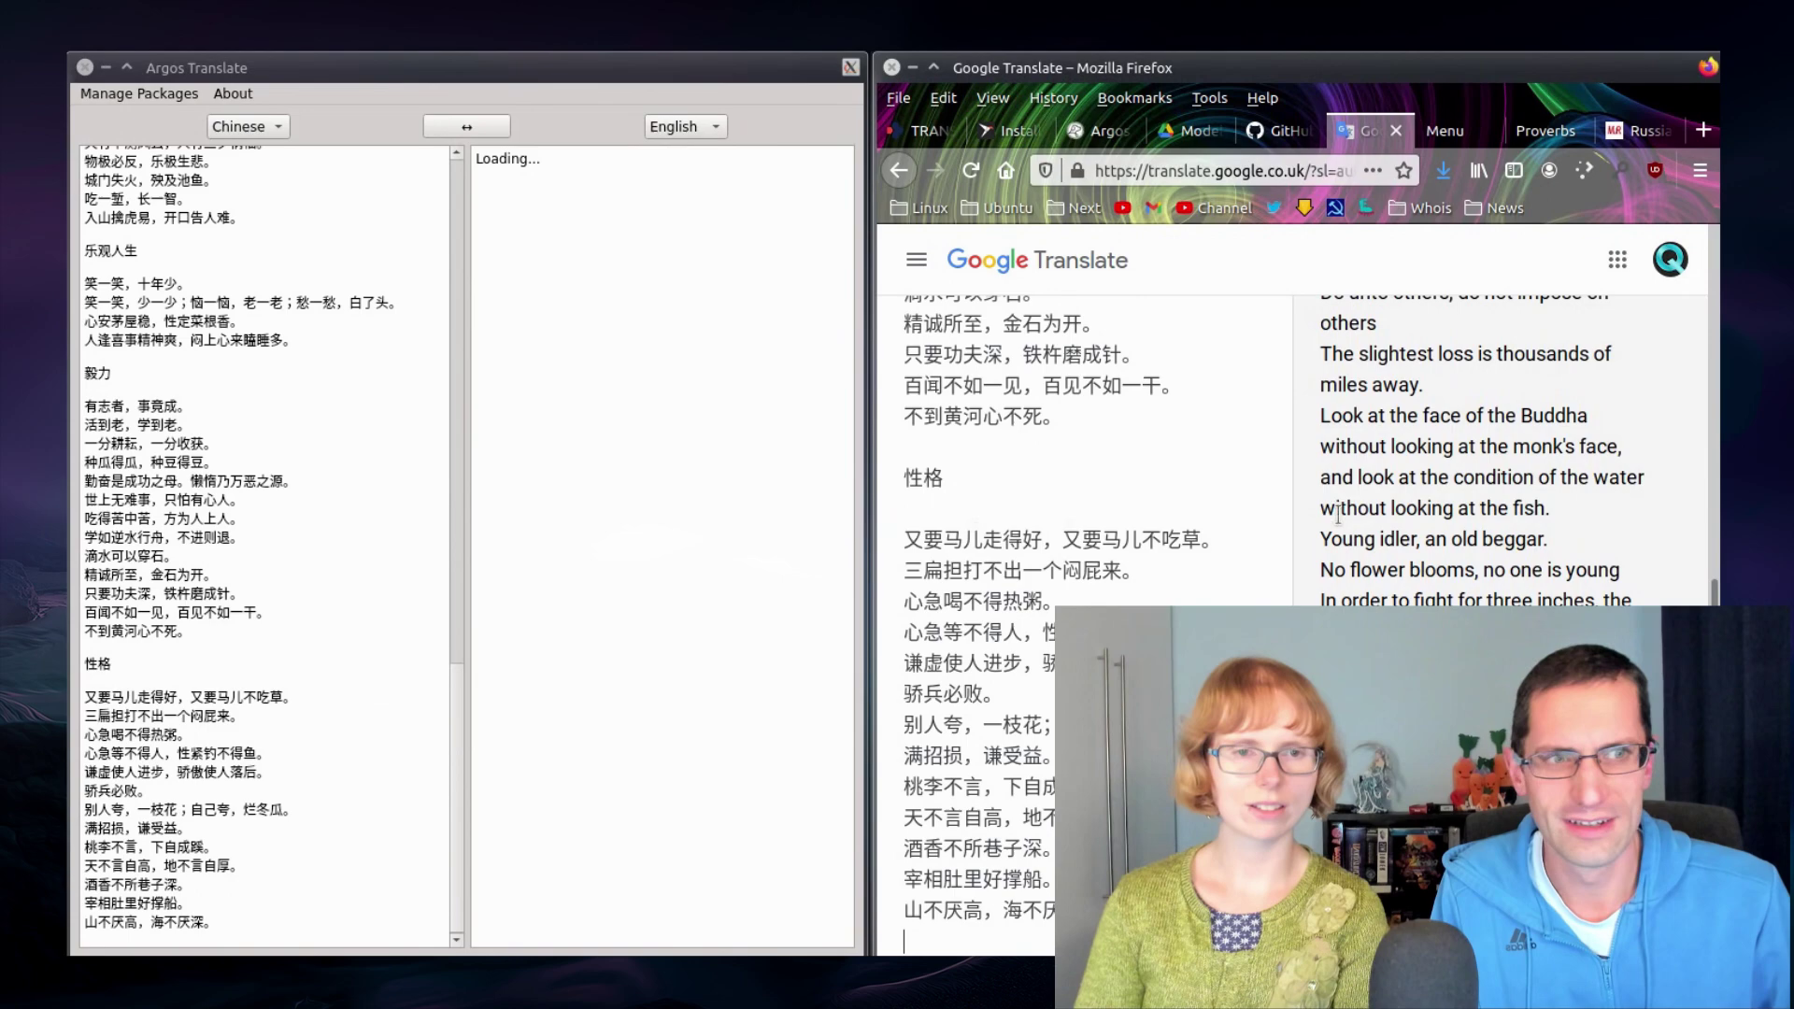
pyautogui.scroll(6, 1301, 493)
pyautogui.scroll(15, 1341, 527)
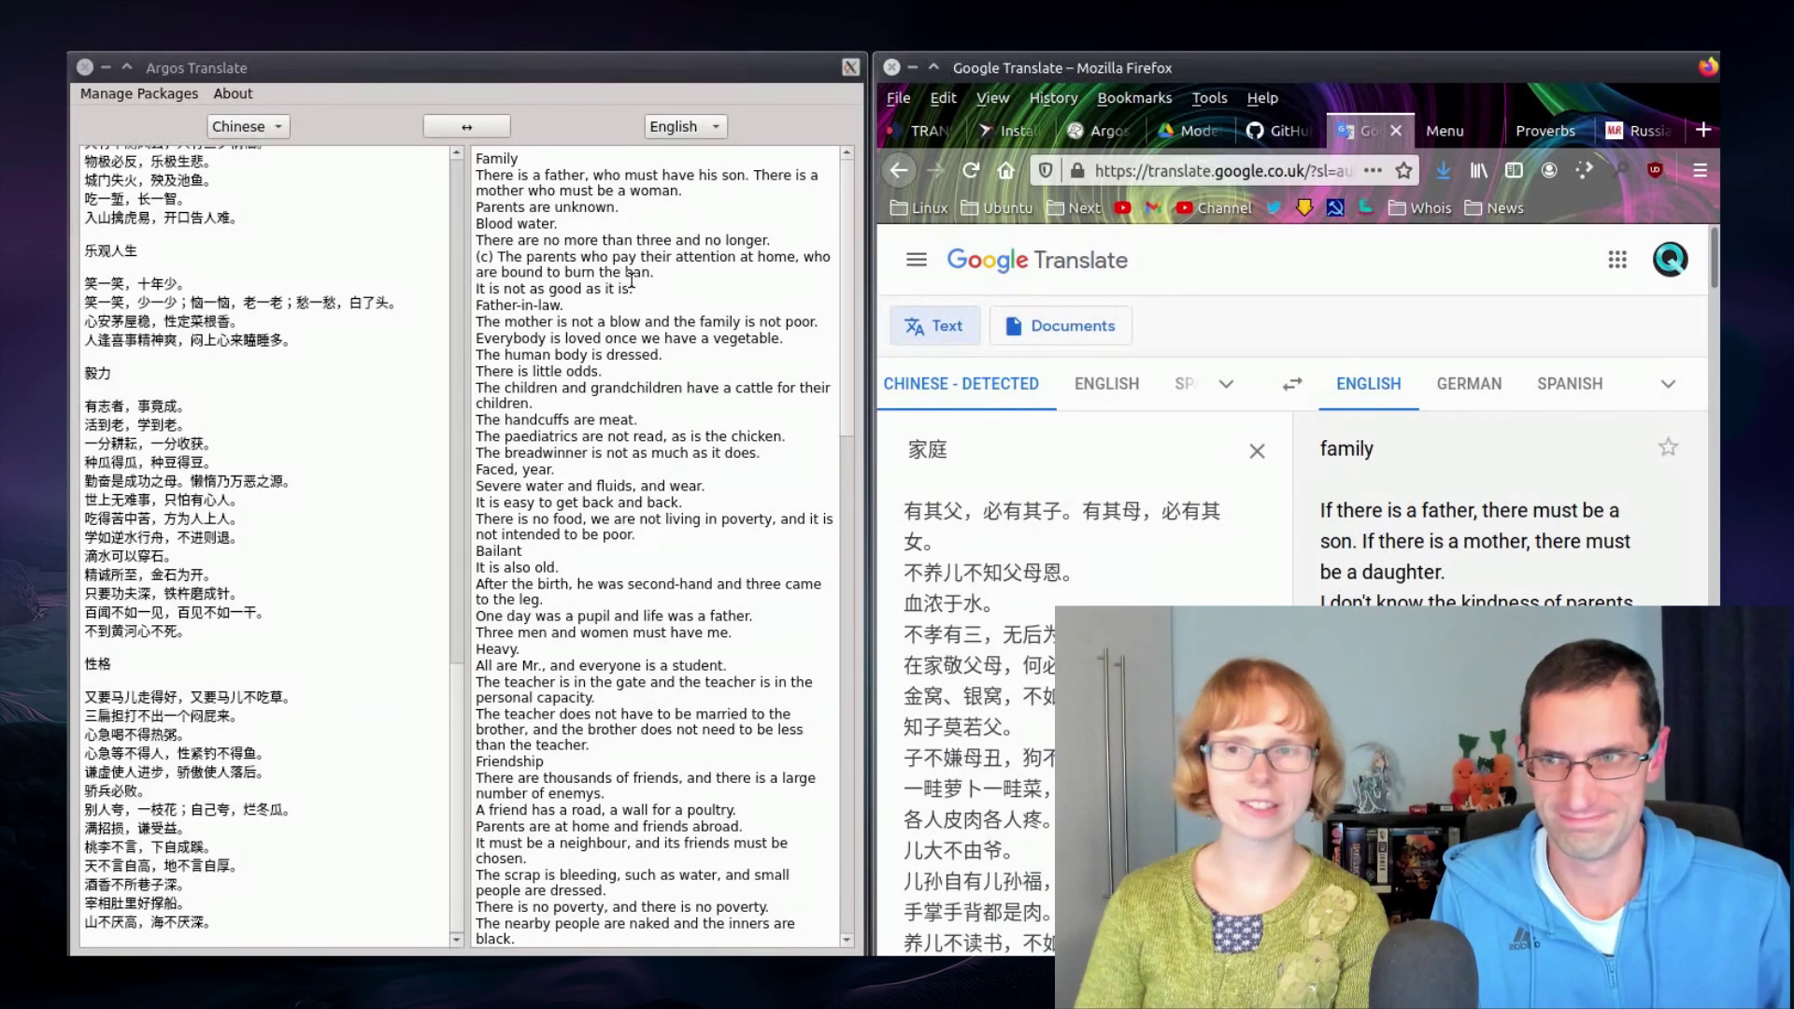
# - Read through the Argos English translation of the proverbs and highlight the "<unk>" token under Humanity
pyautogui.scroll(-12, 738, 430)
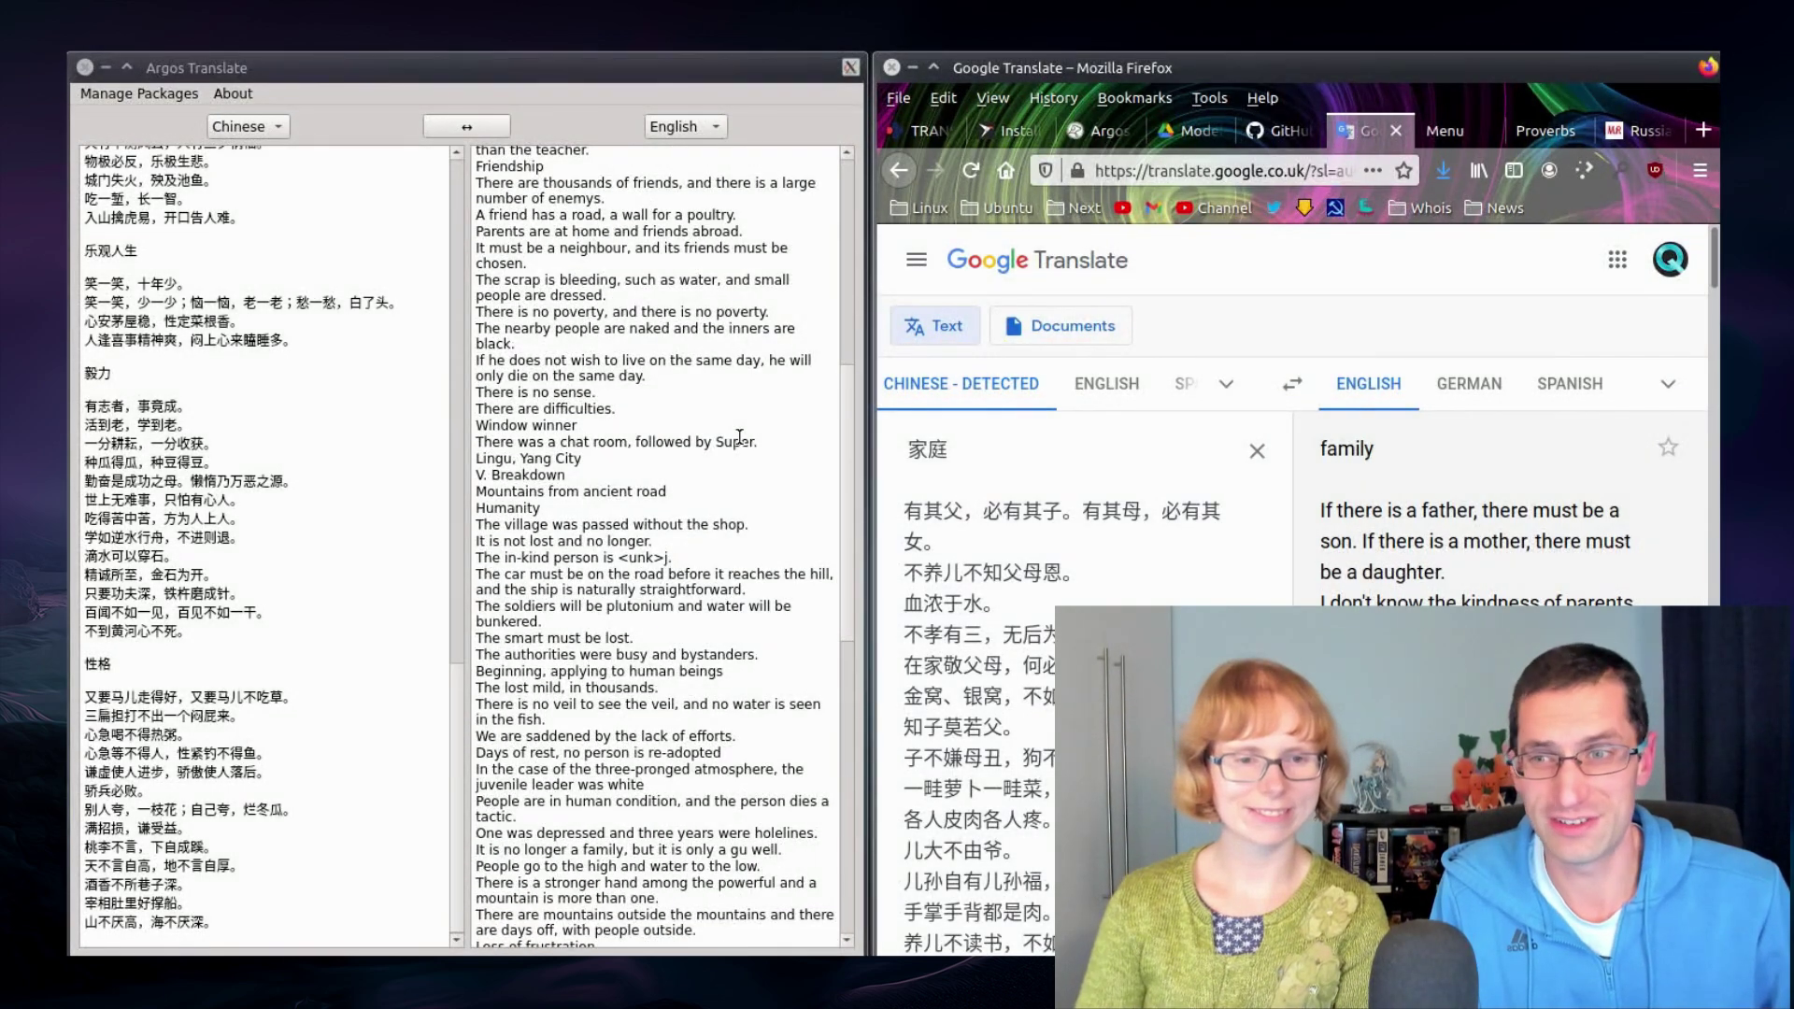
pyautogui.scroll(-1, 739, 439)
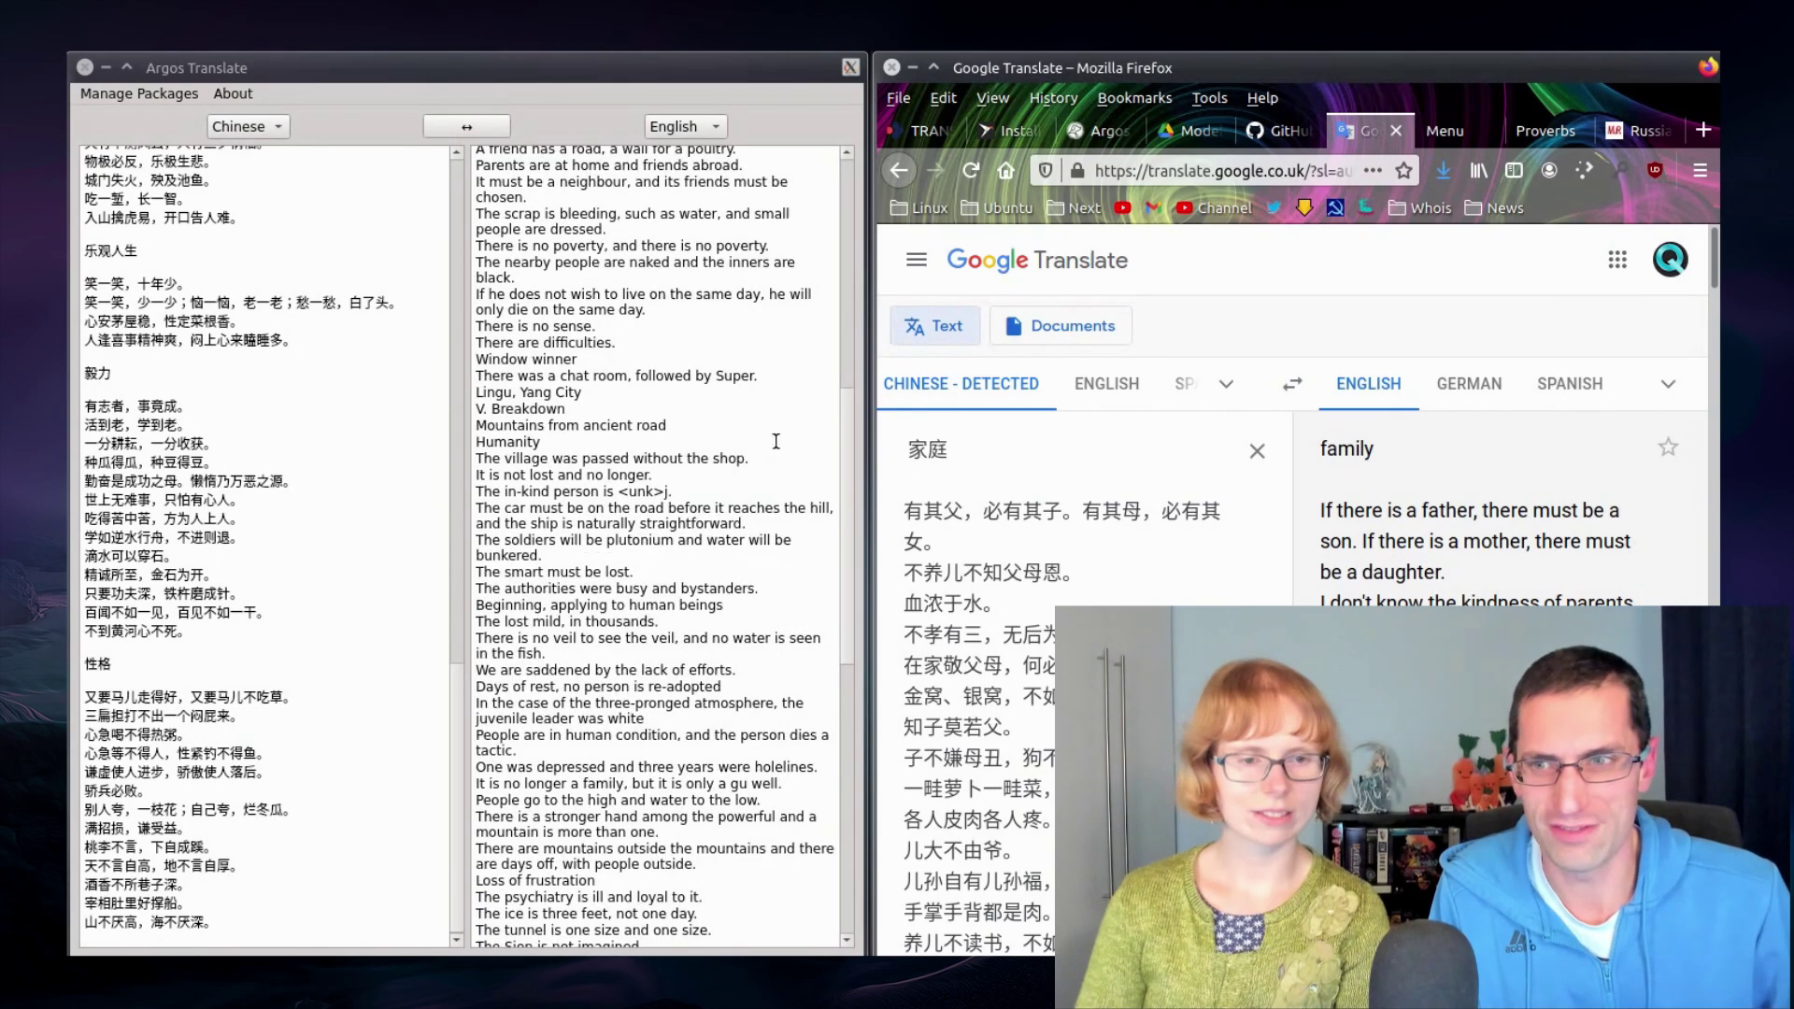
pyautogui.scroll(-1, 636, 468)
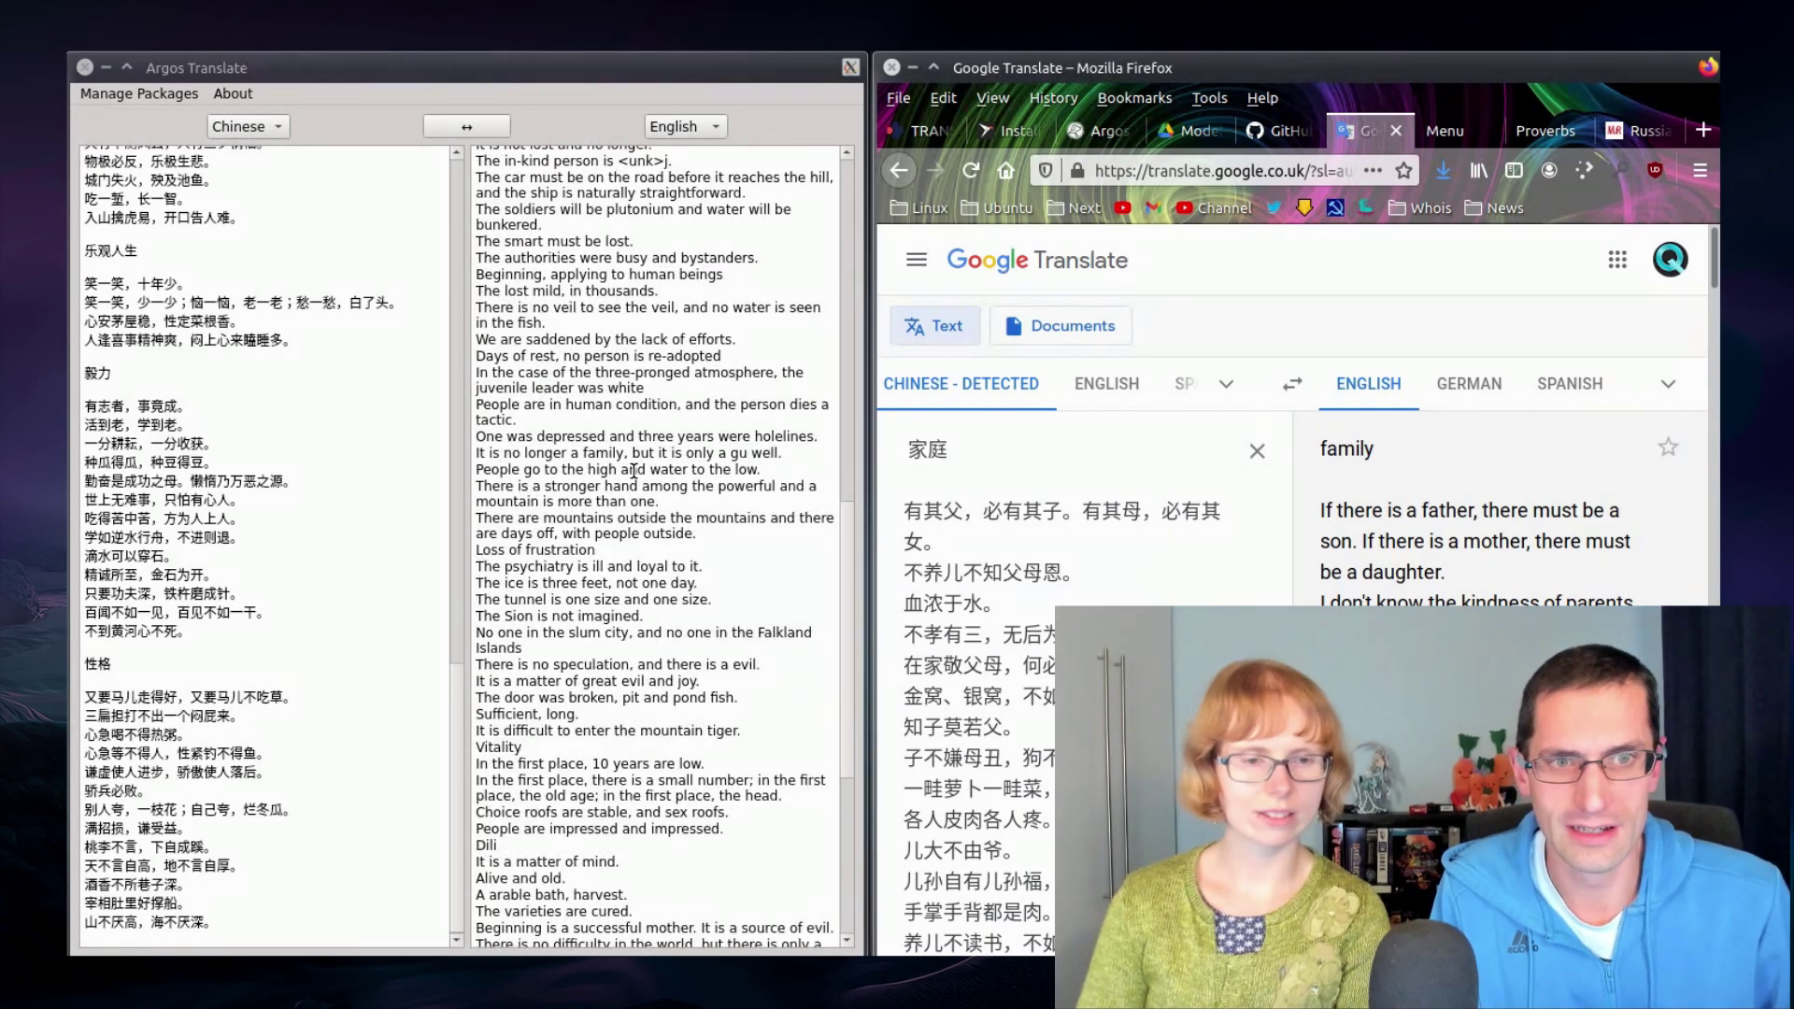
pyautogui.scroll(-1, 654, 462)
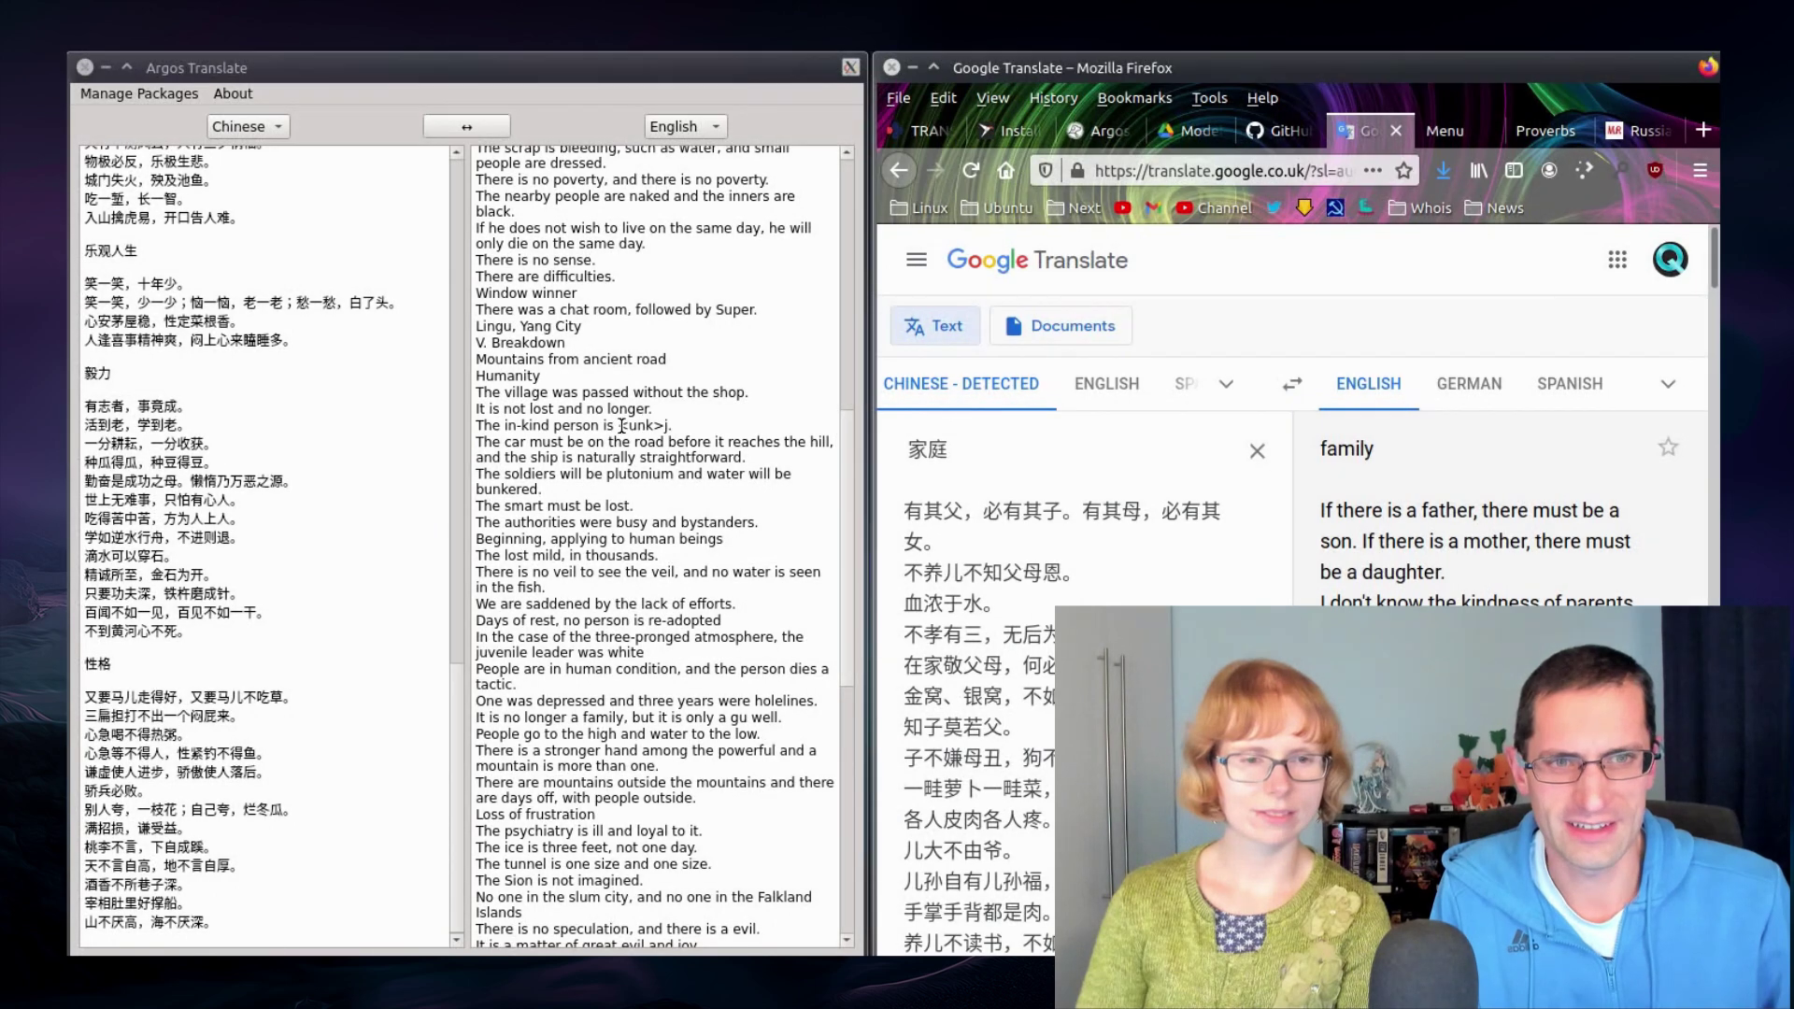
pyautogui.moveTo(617, 425); pyautogui.dragTo(667, 426)
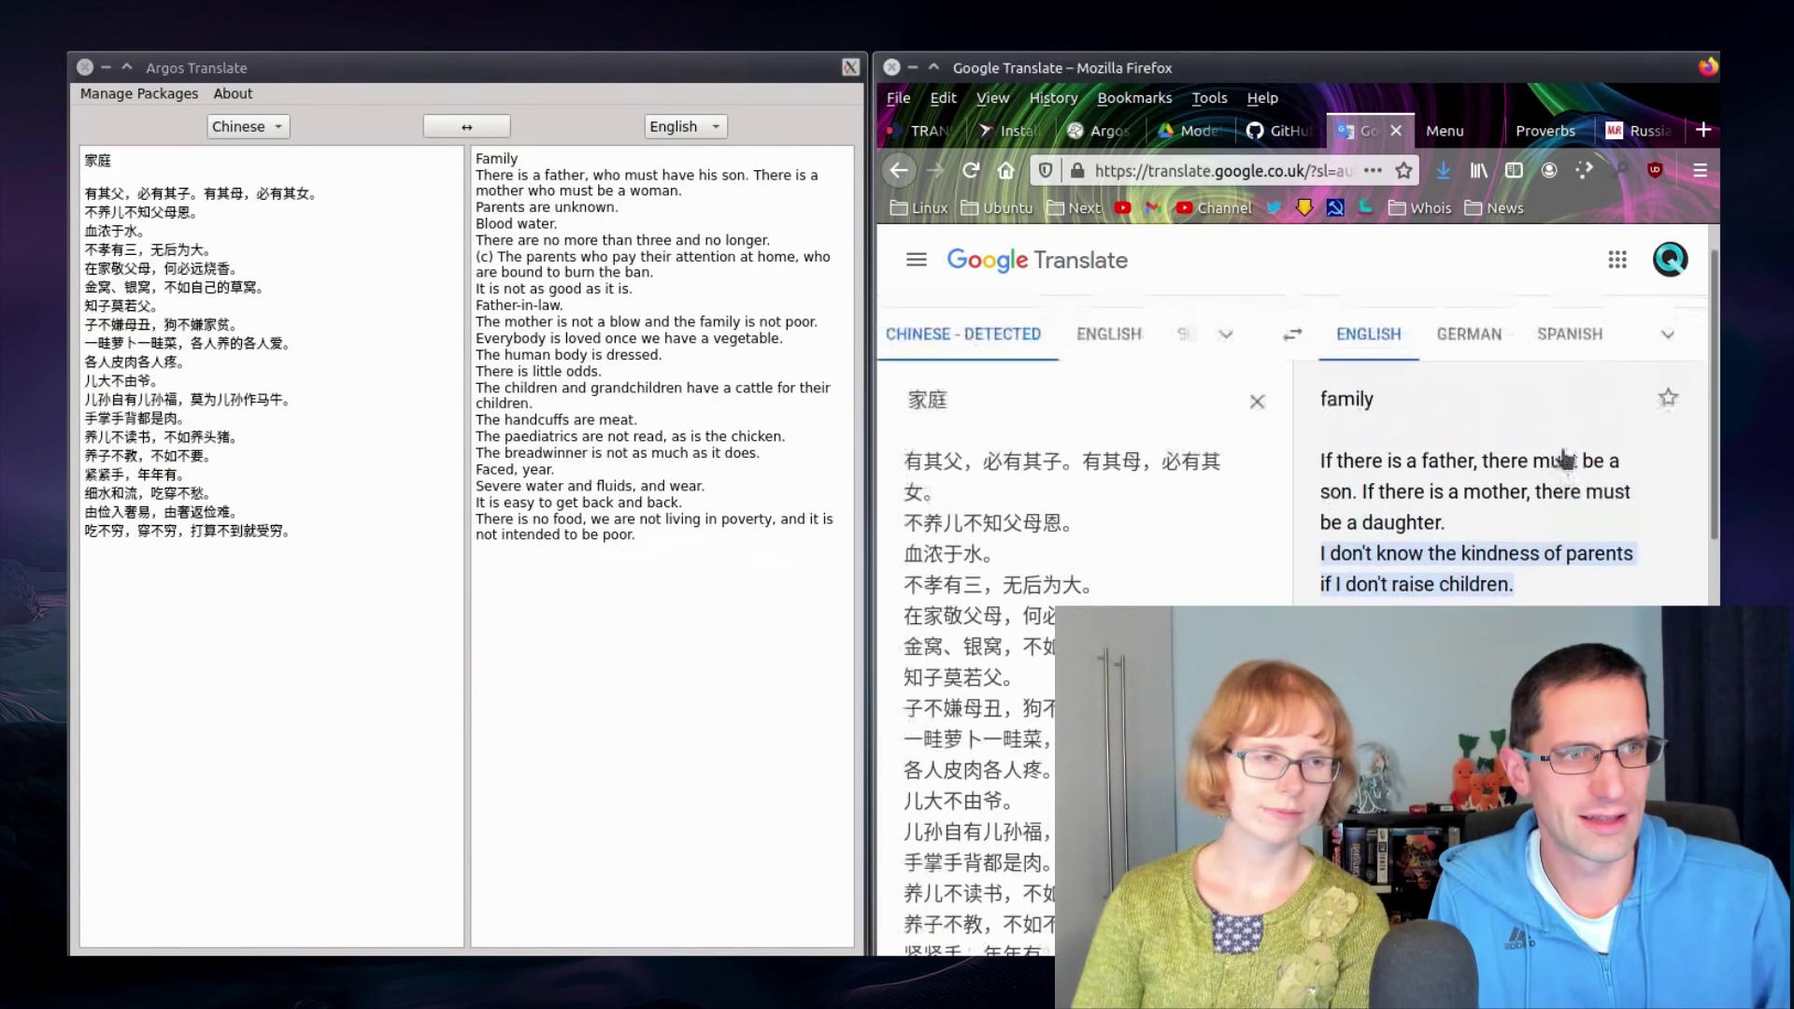
# - Highlight "The handcuffs are meat." in the Argos translation and look for the corresponding family proverb in Google's version
pyautogui.scroll(2, 1562, 453)
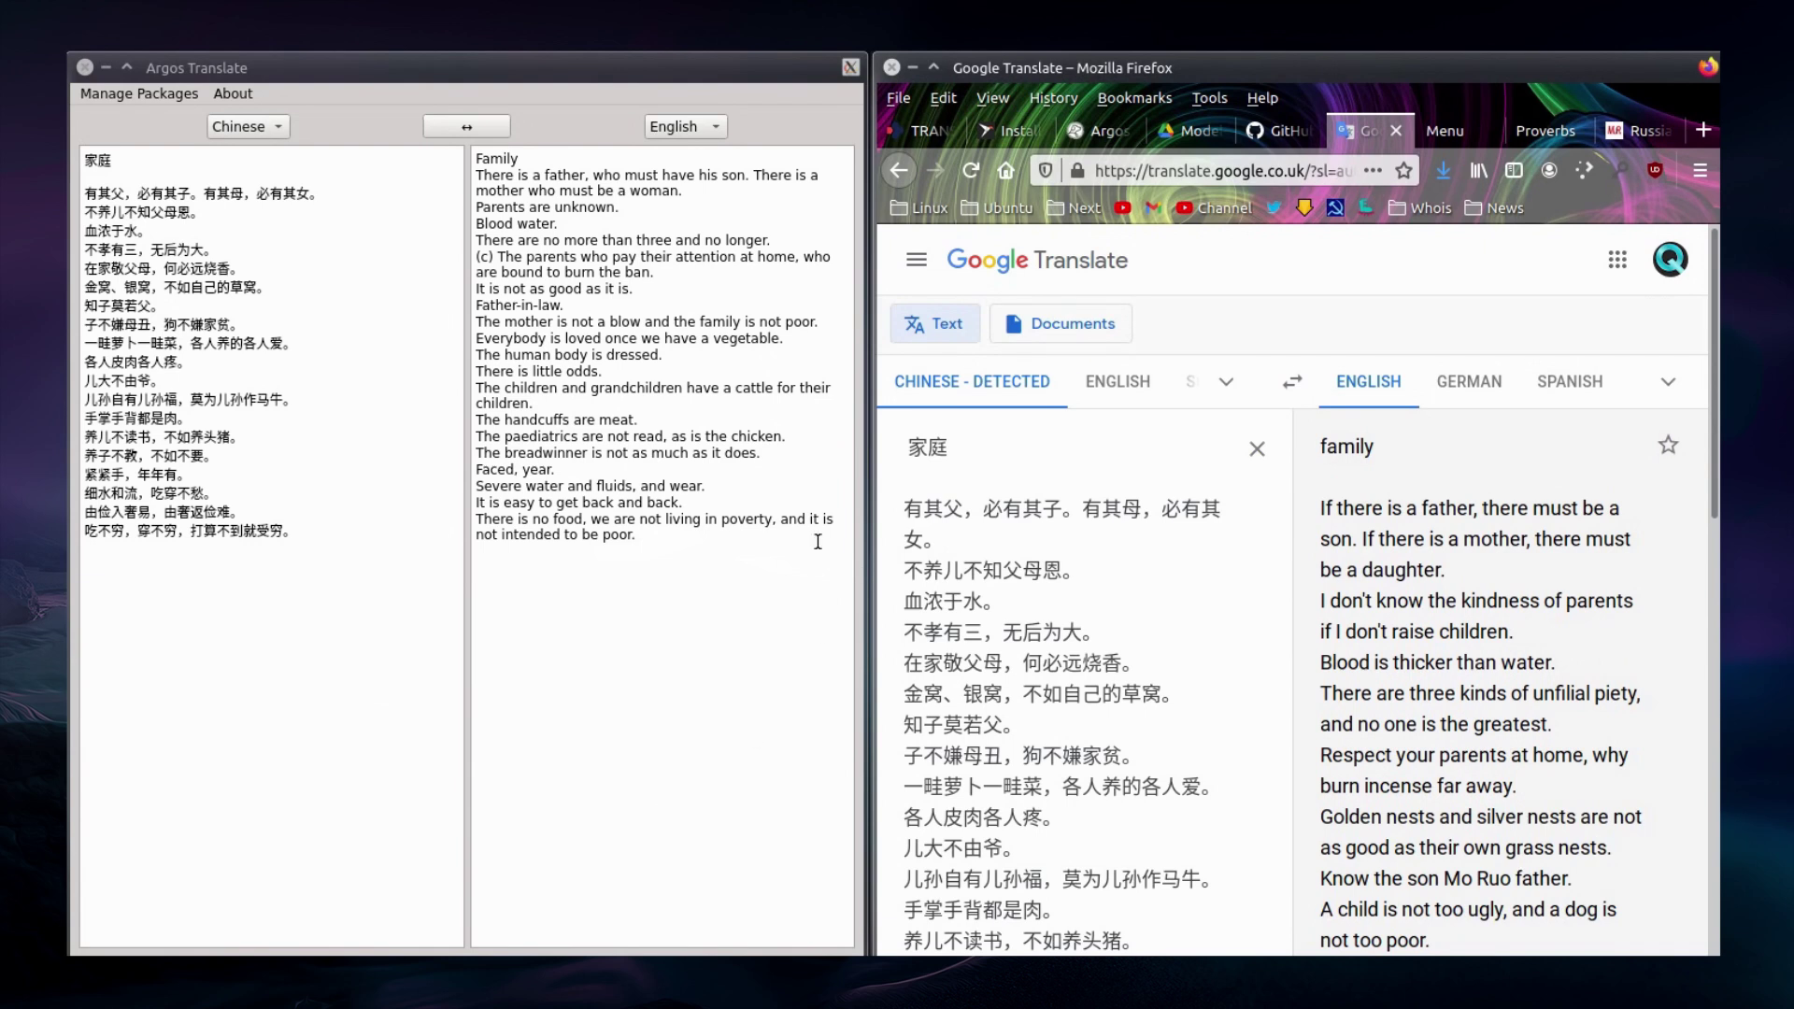
pyautogui.moveTo(642, 421); pyautogui.dragTo(414, 418)
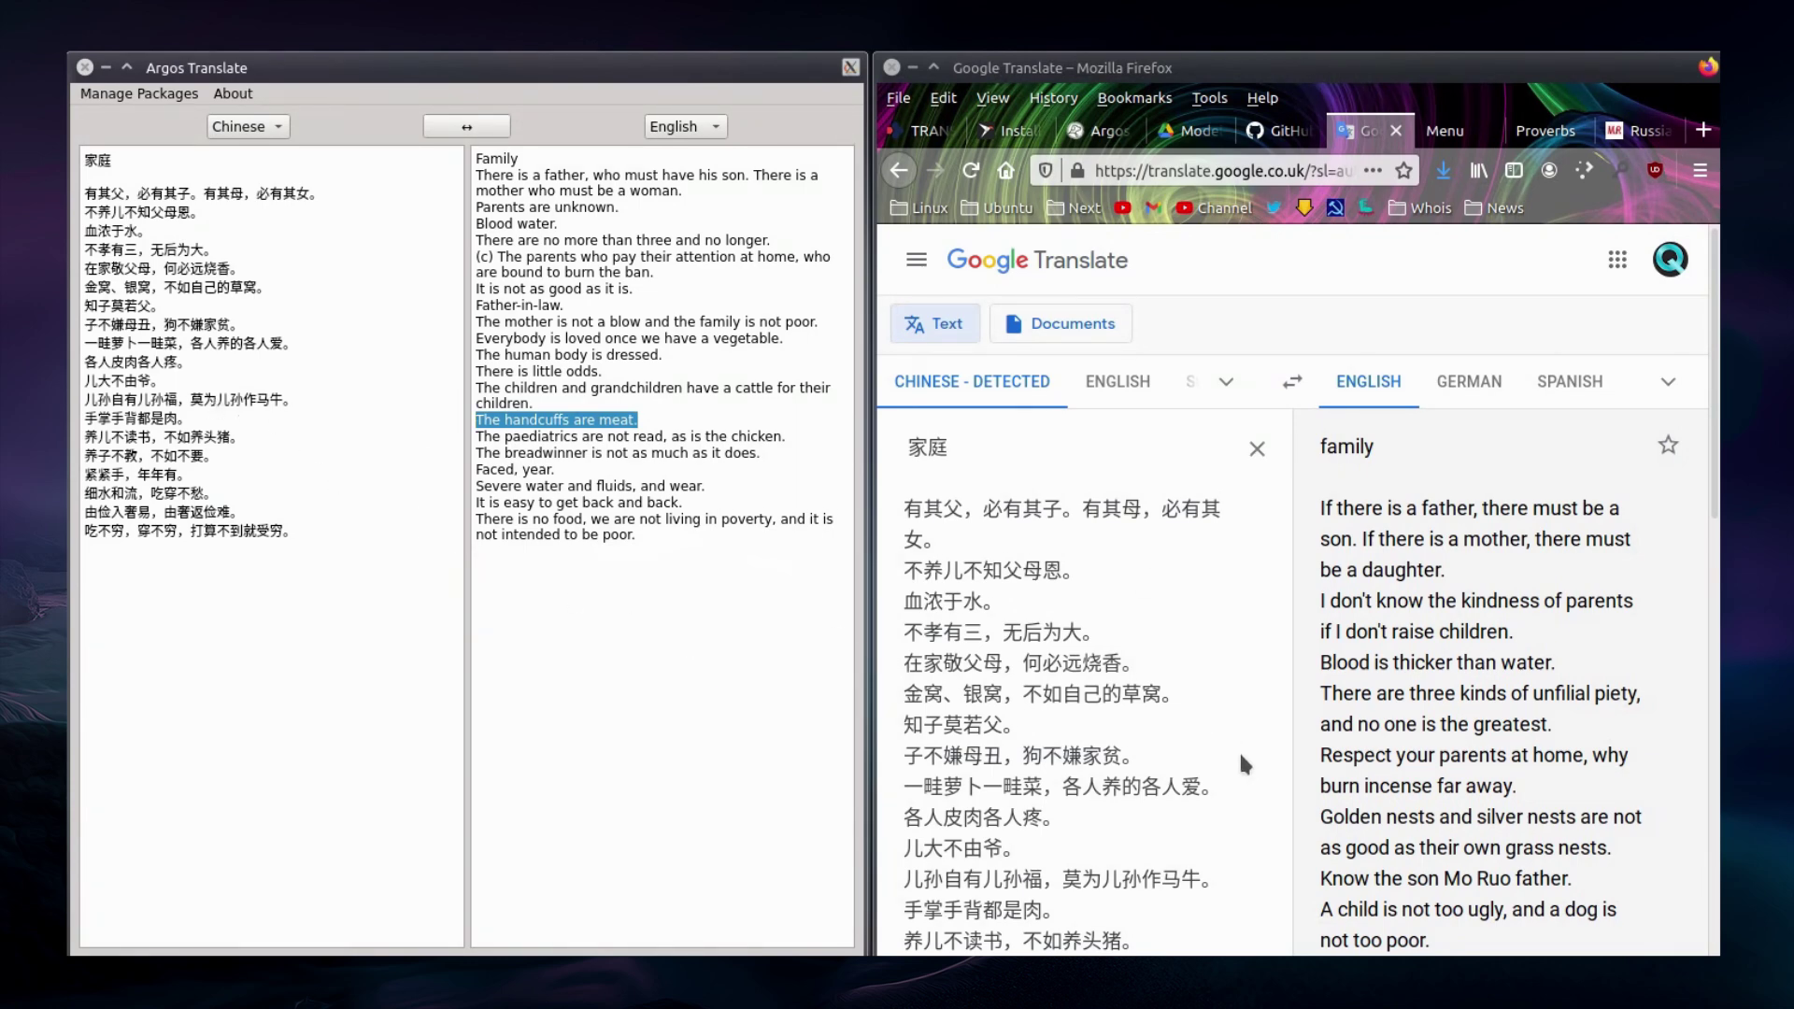
pyautogui.scroll(-3, 1238, 748)
pyautogui.scroll(-6, 1236, 735)
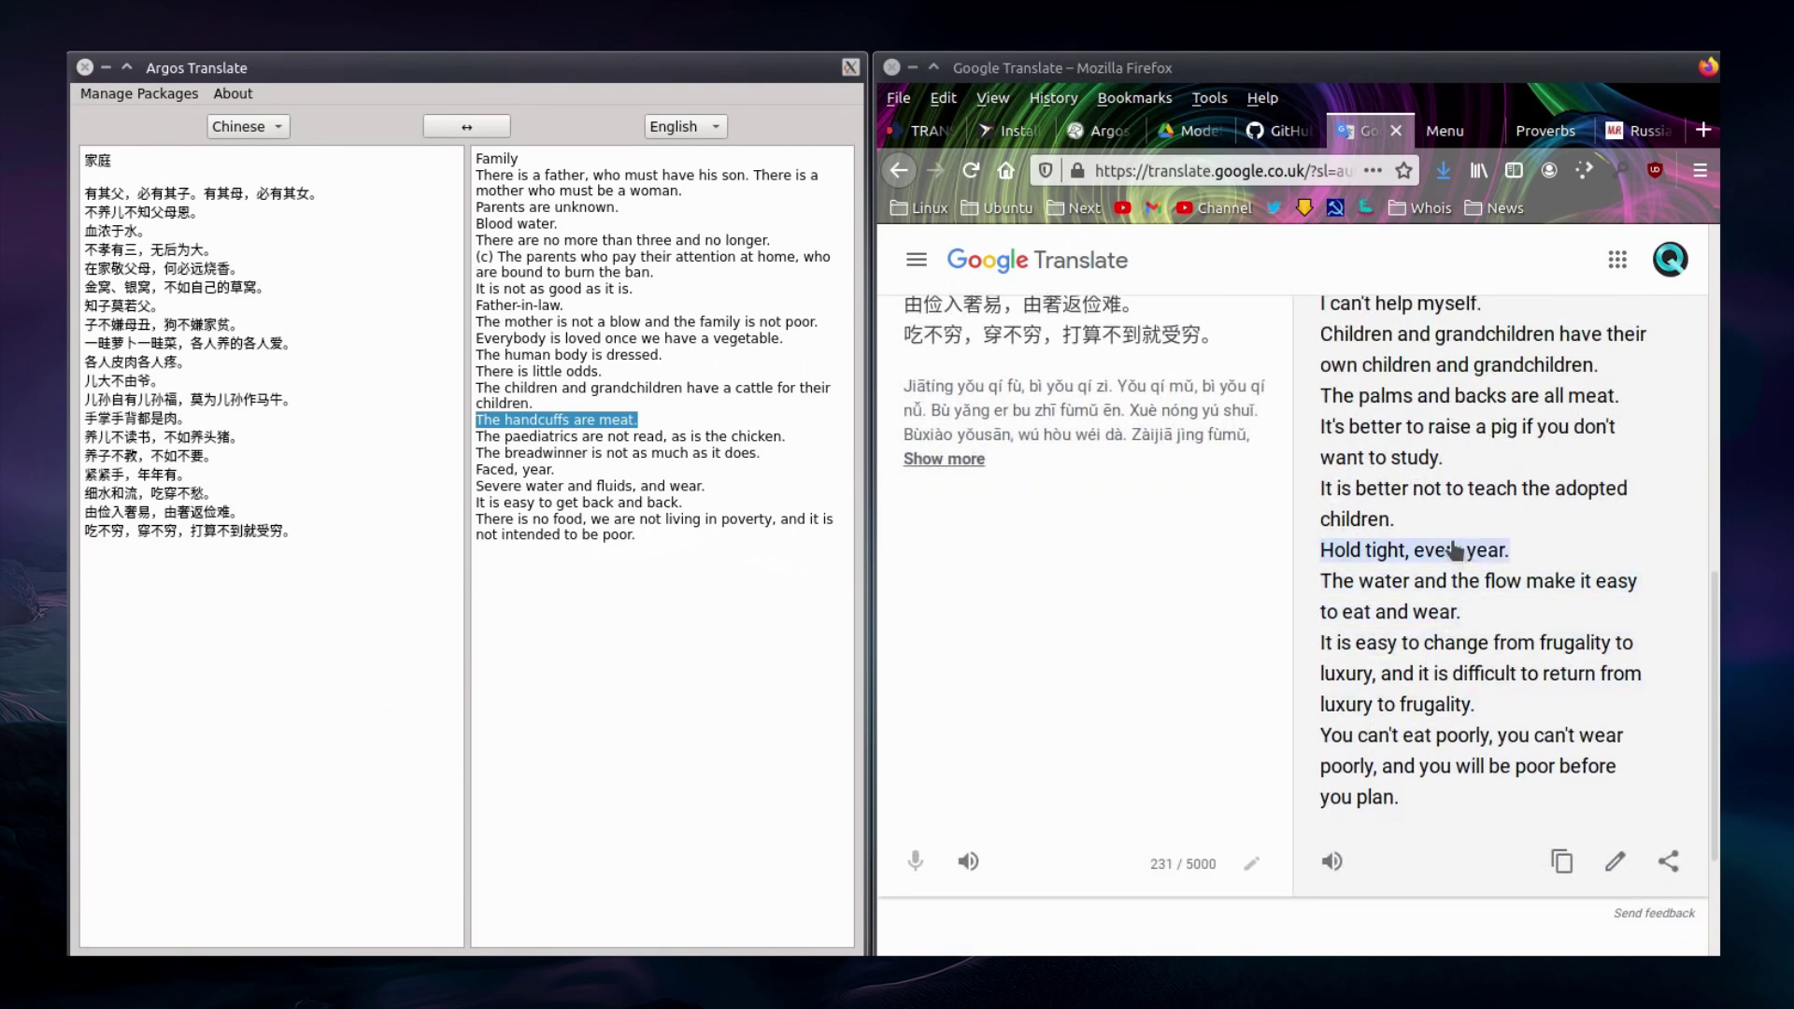
pyautogui.scroll(3, 1435, 535)
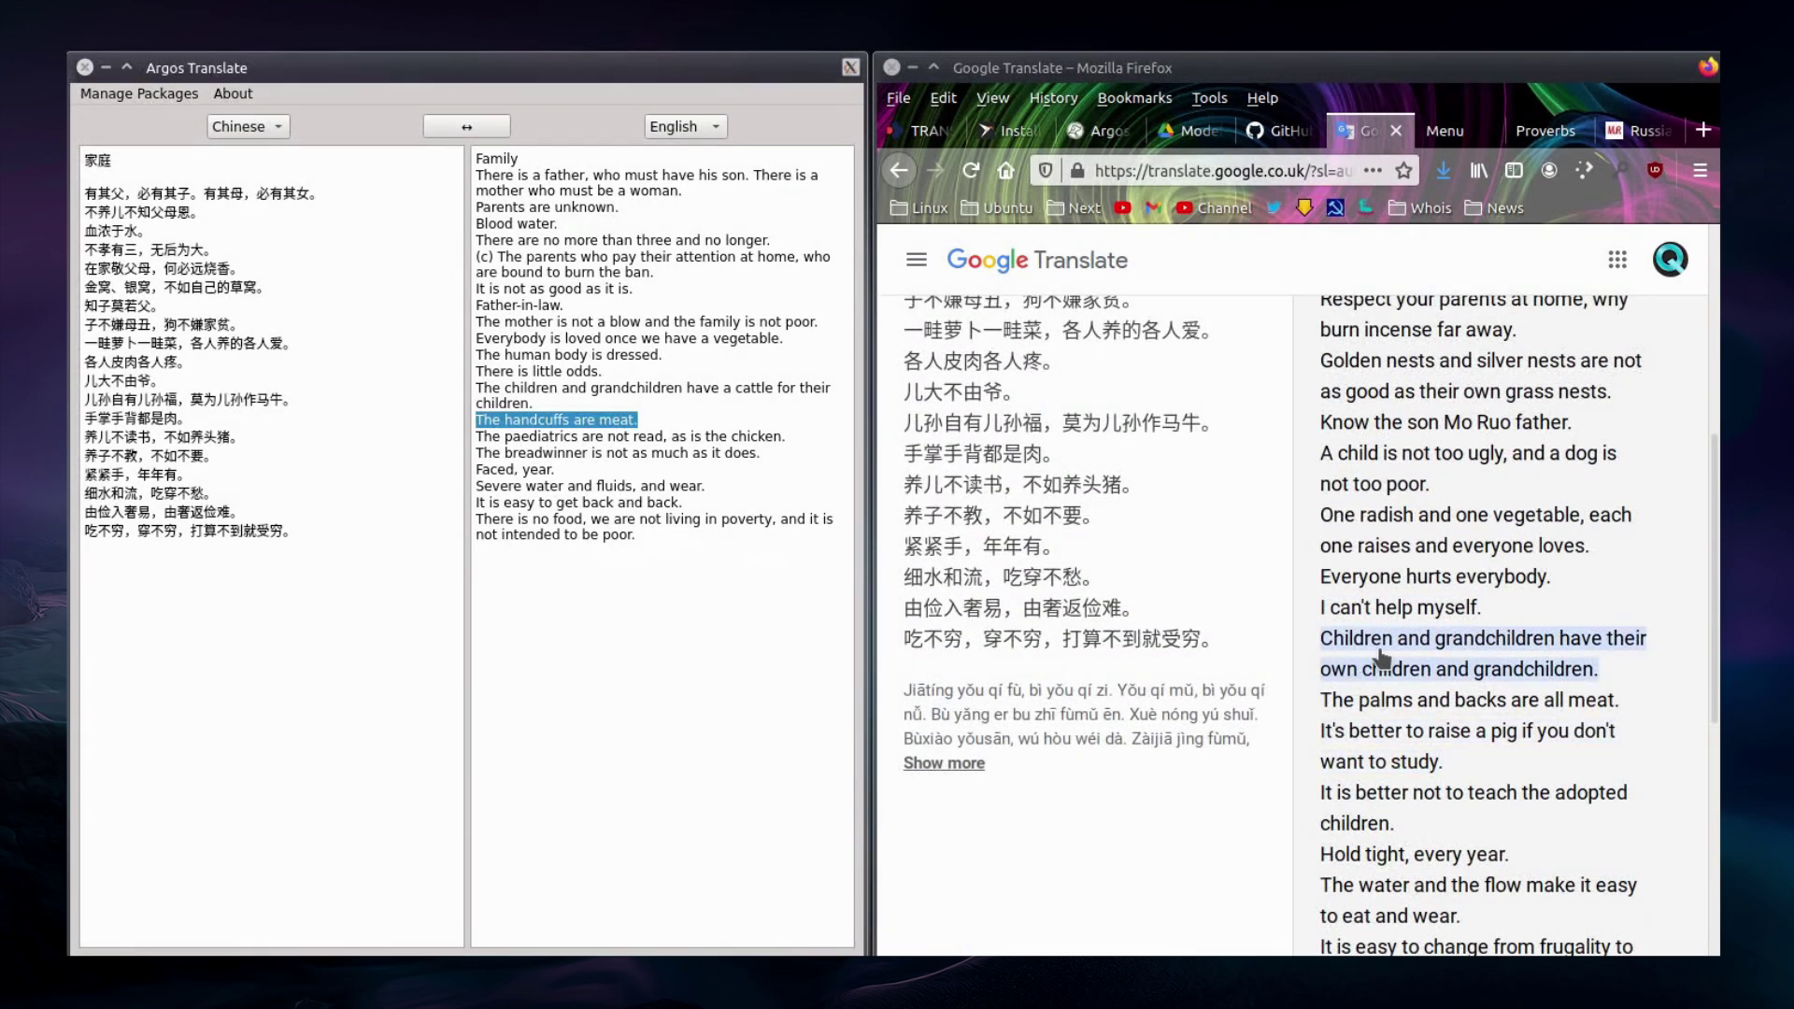
# - View Google's alternative translations for the "Children and grandchildren" line and read the remaining family proverbs
pyautogui.click(1379, 654)
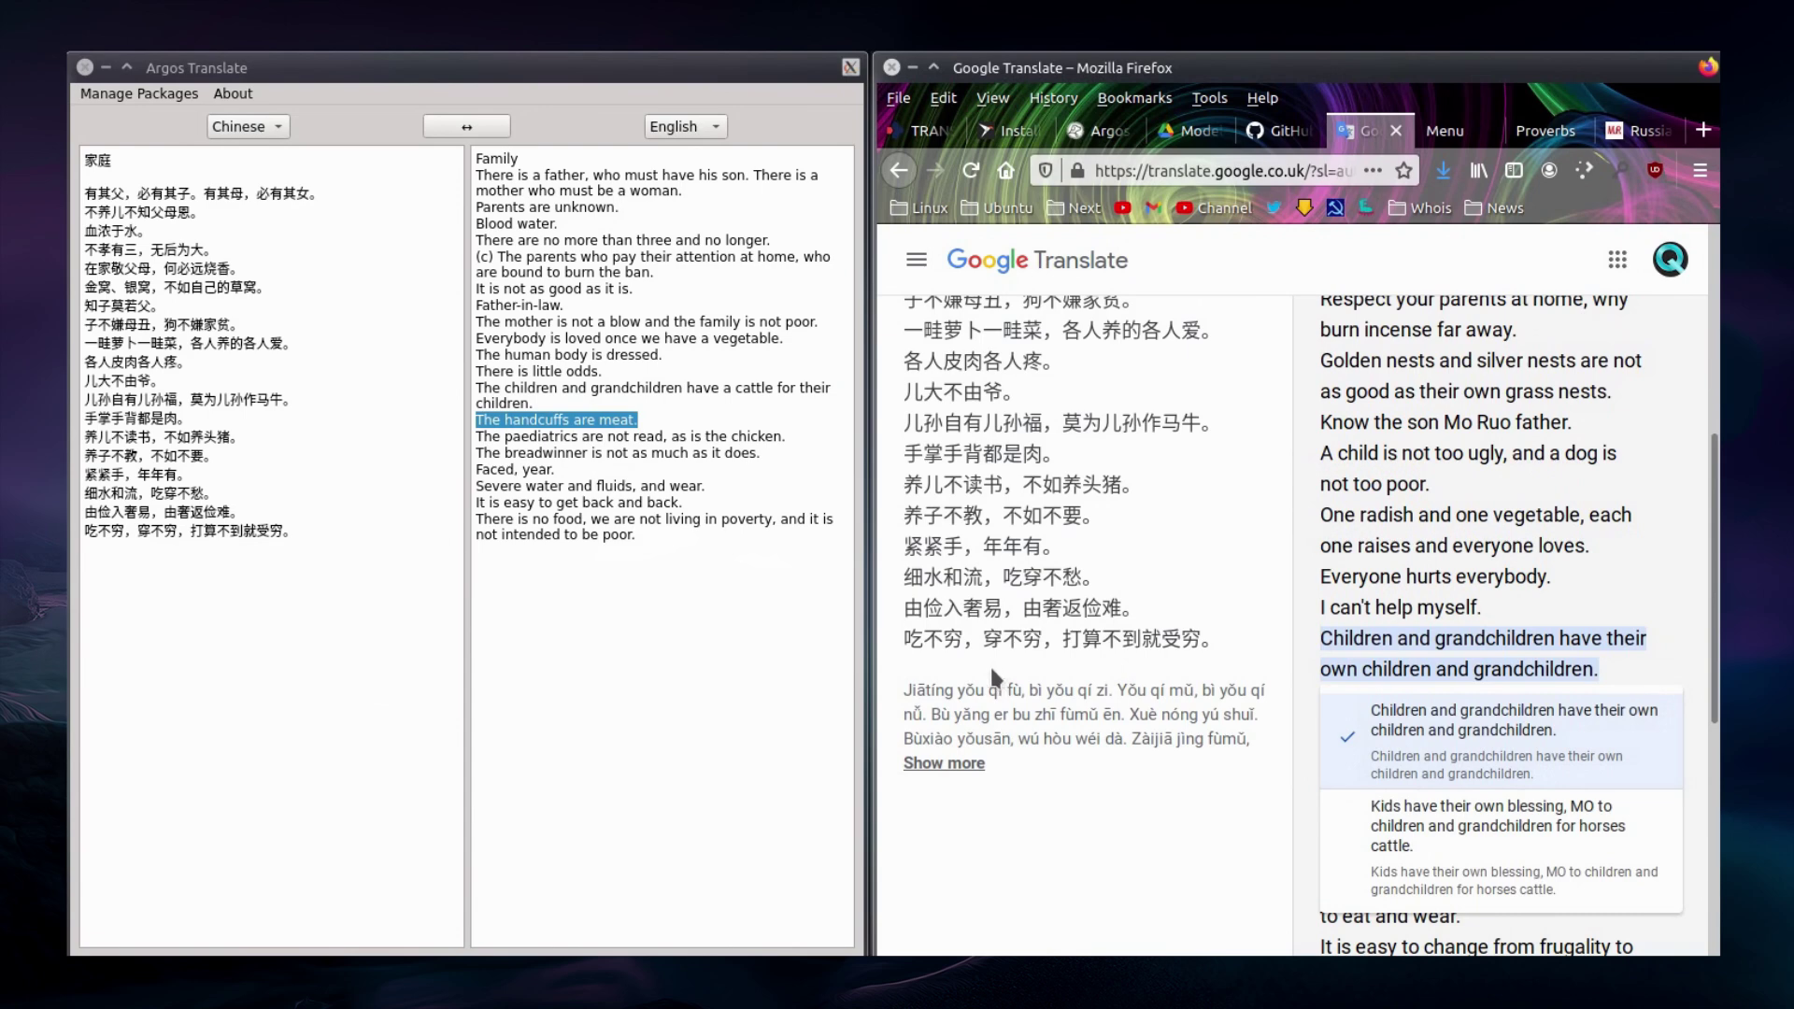
pyautogui.click(755, 617)
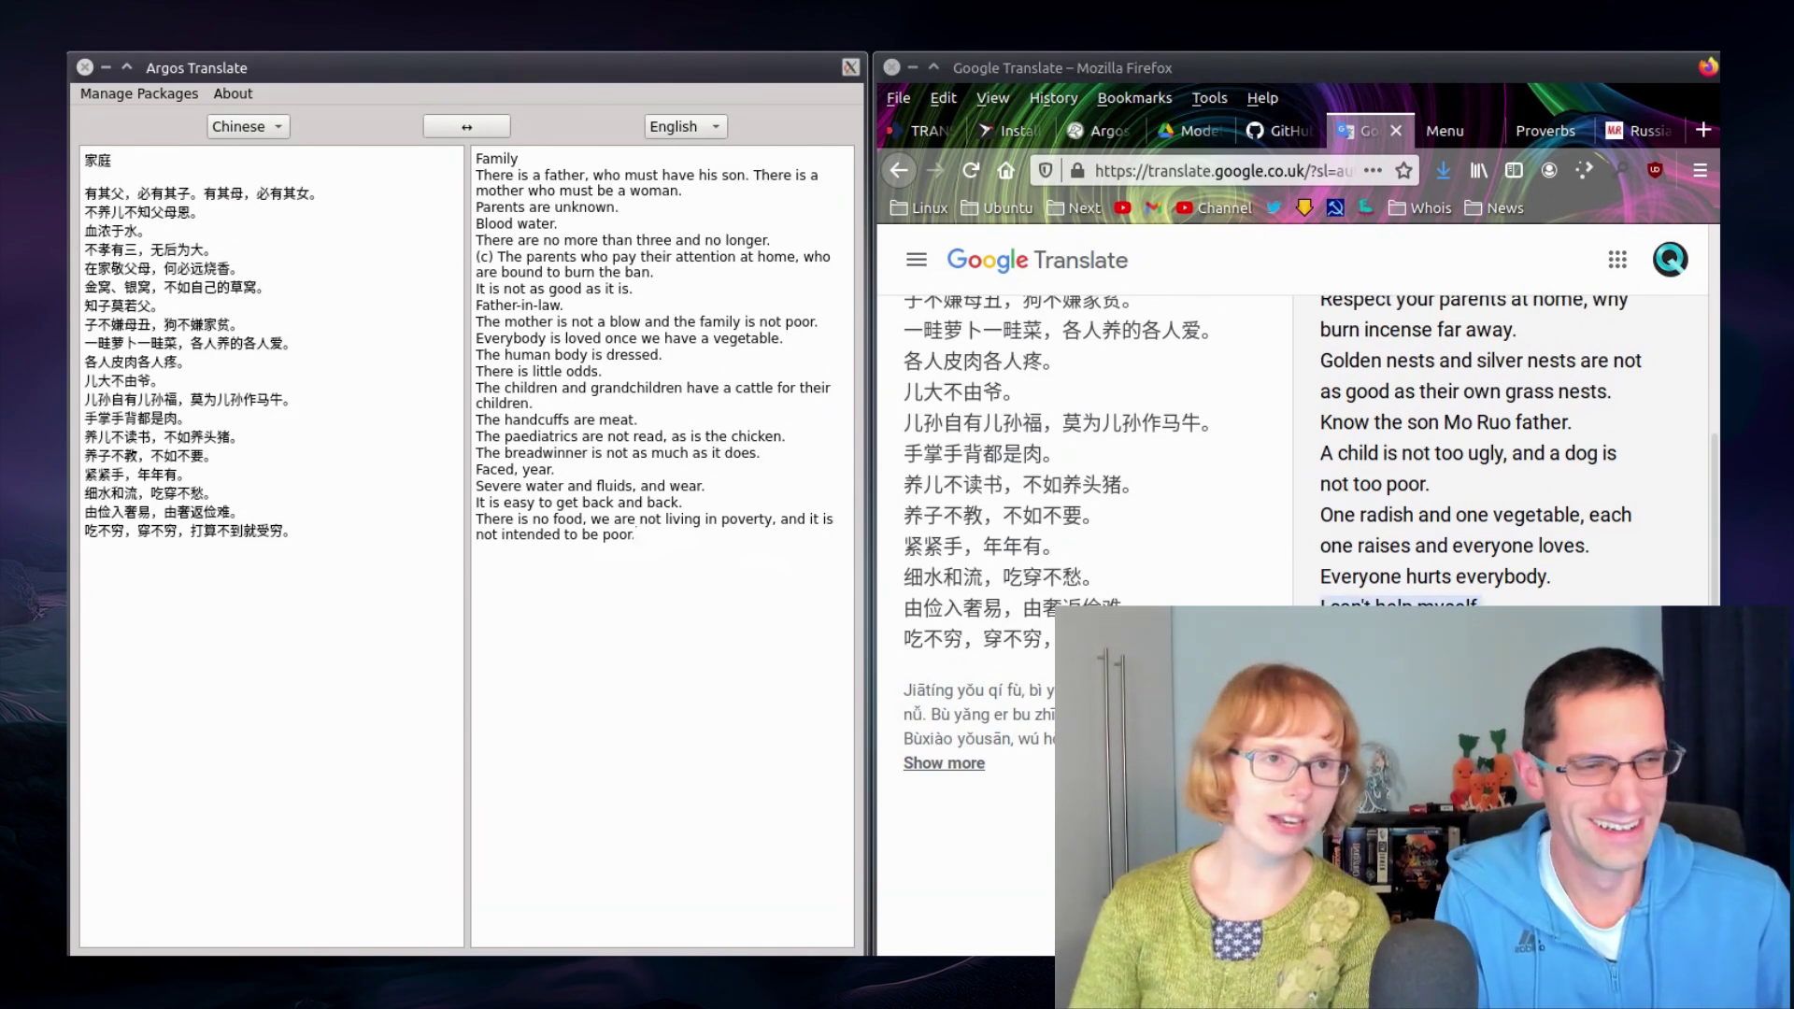
pyautogui.scroll(-5, 1537, 575)
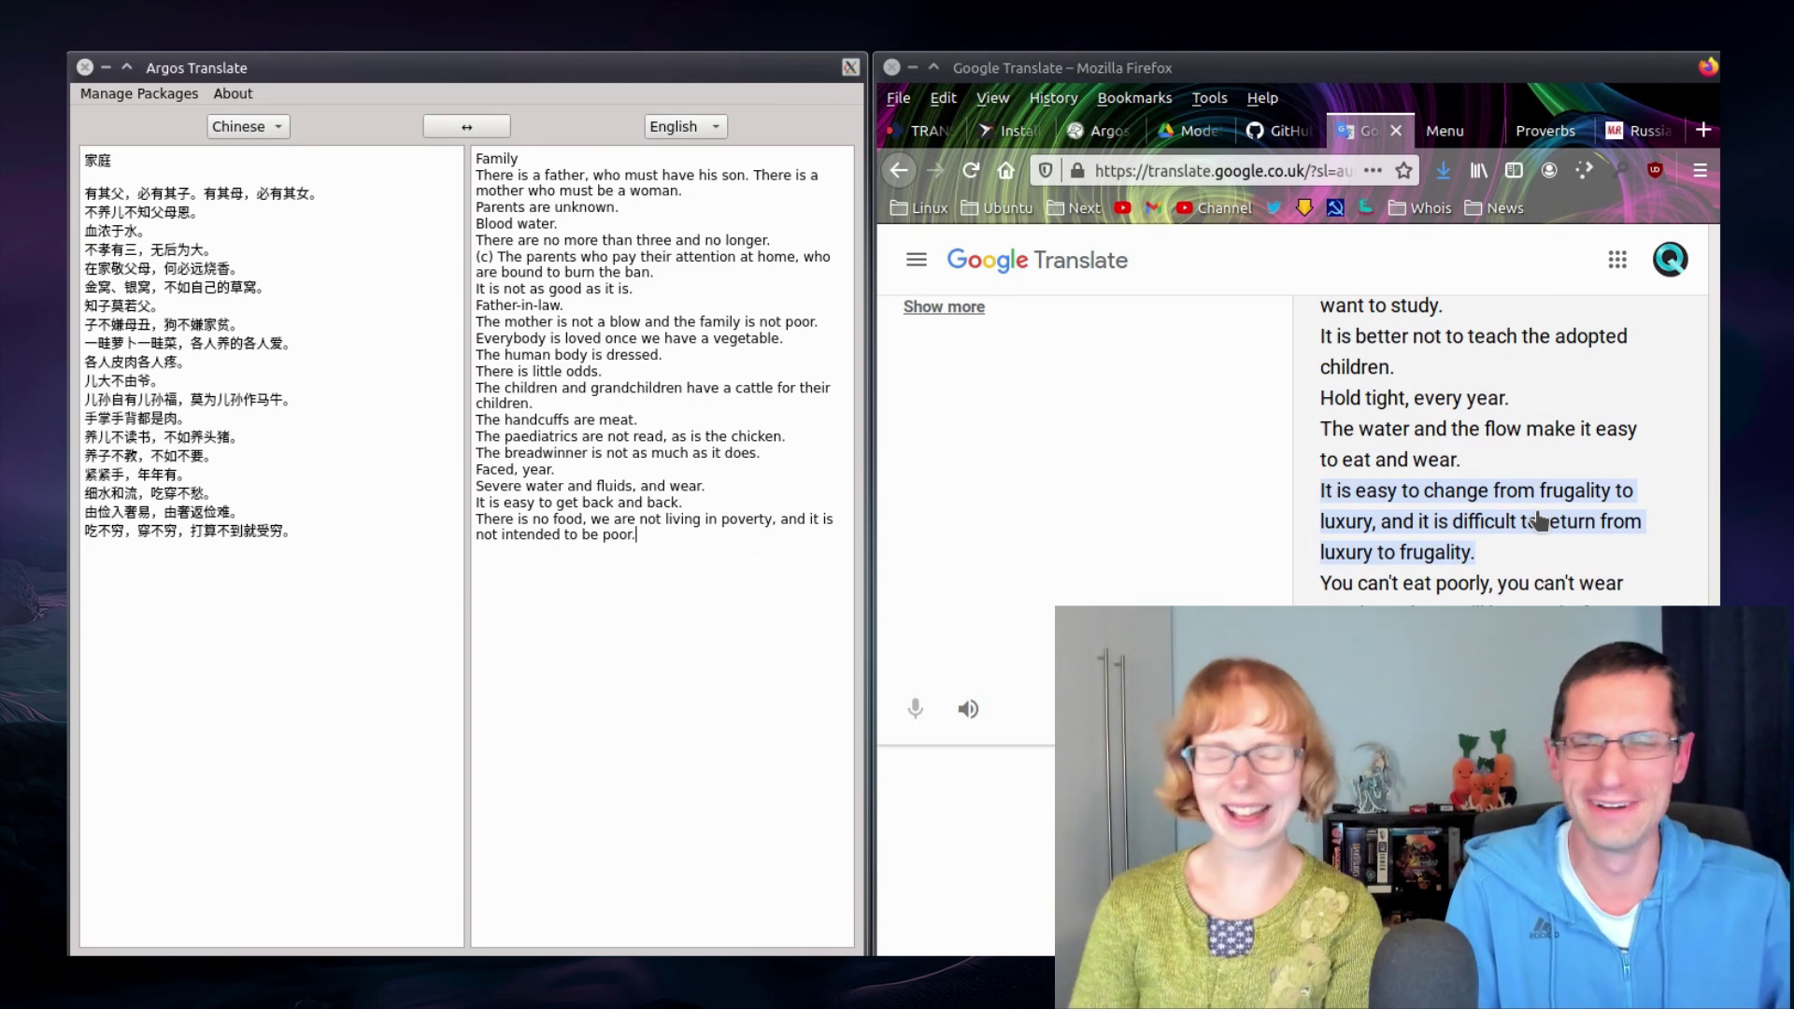
pyautogui.click(1656, 356)
pyautogui.scroll(3, 1656, 356)
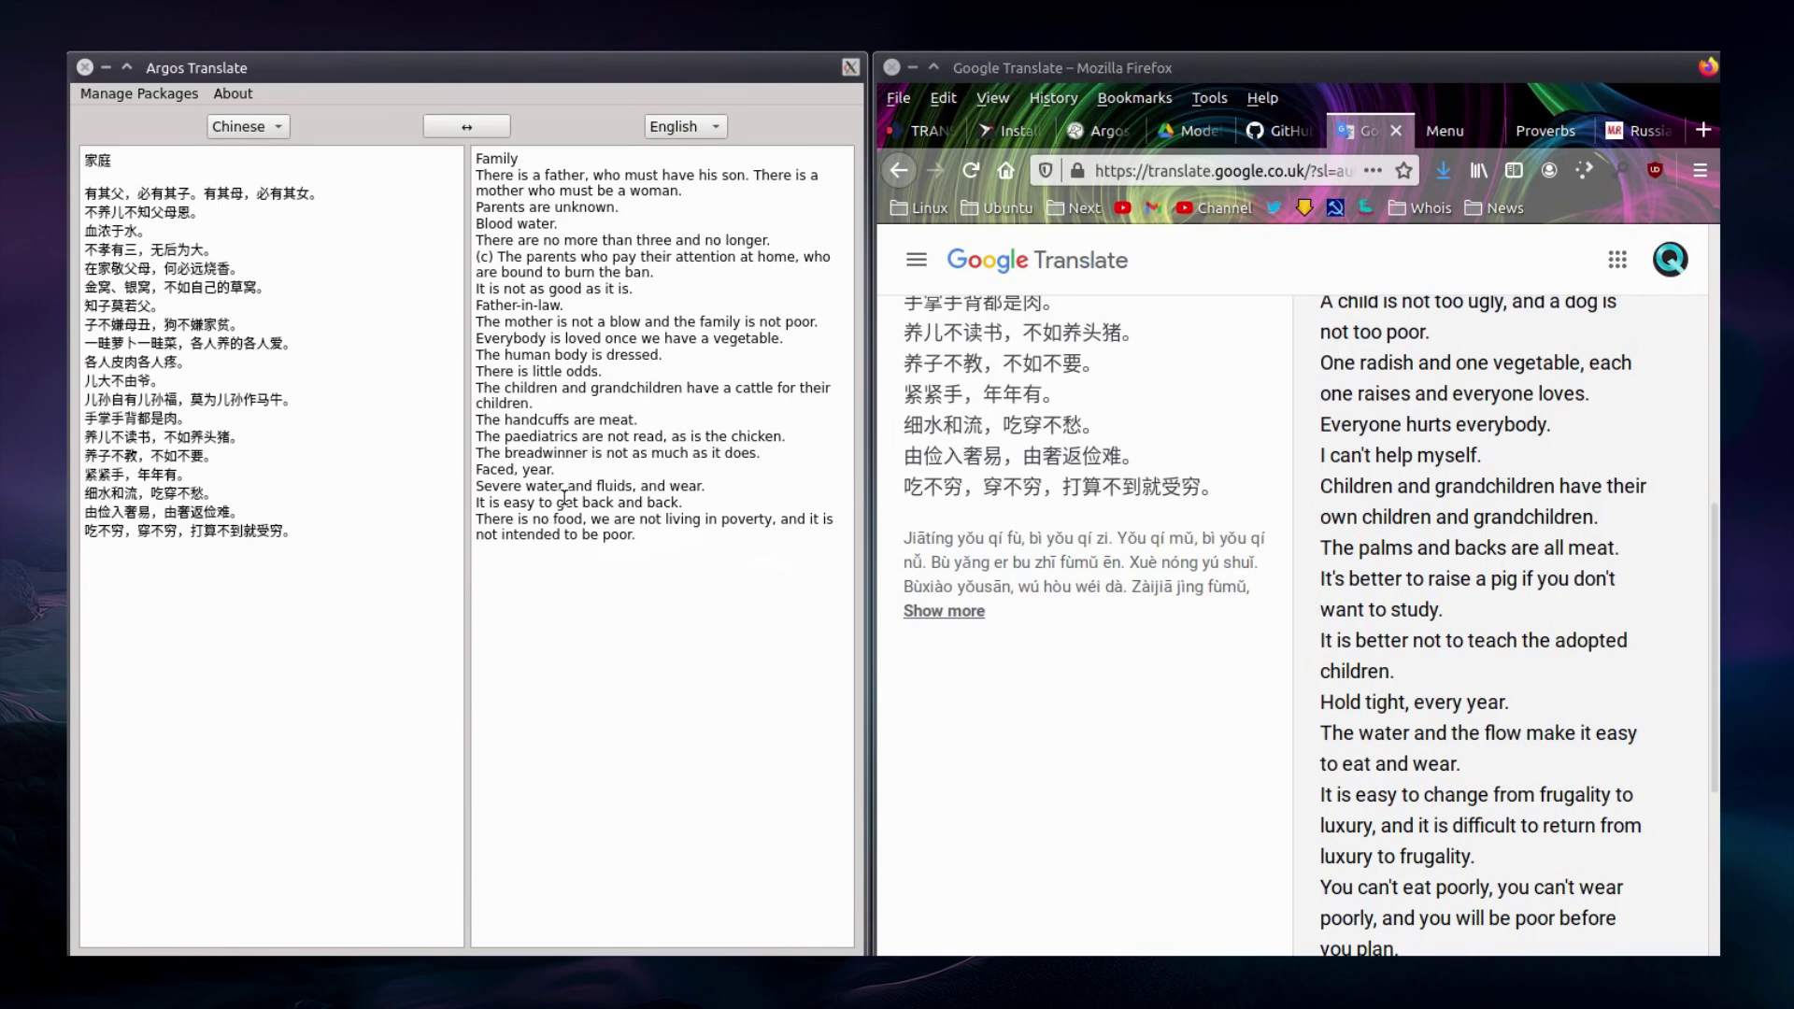
# - Set the Argos source language to Russian and replace the Chinese proverbs with "каждой шутке есть доля правды." from the Russian proverbs page
pyautogui.click(1634, 131)
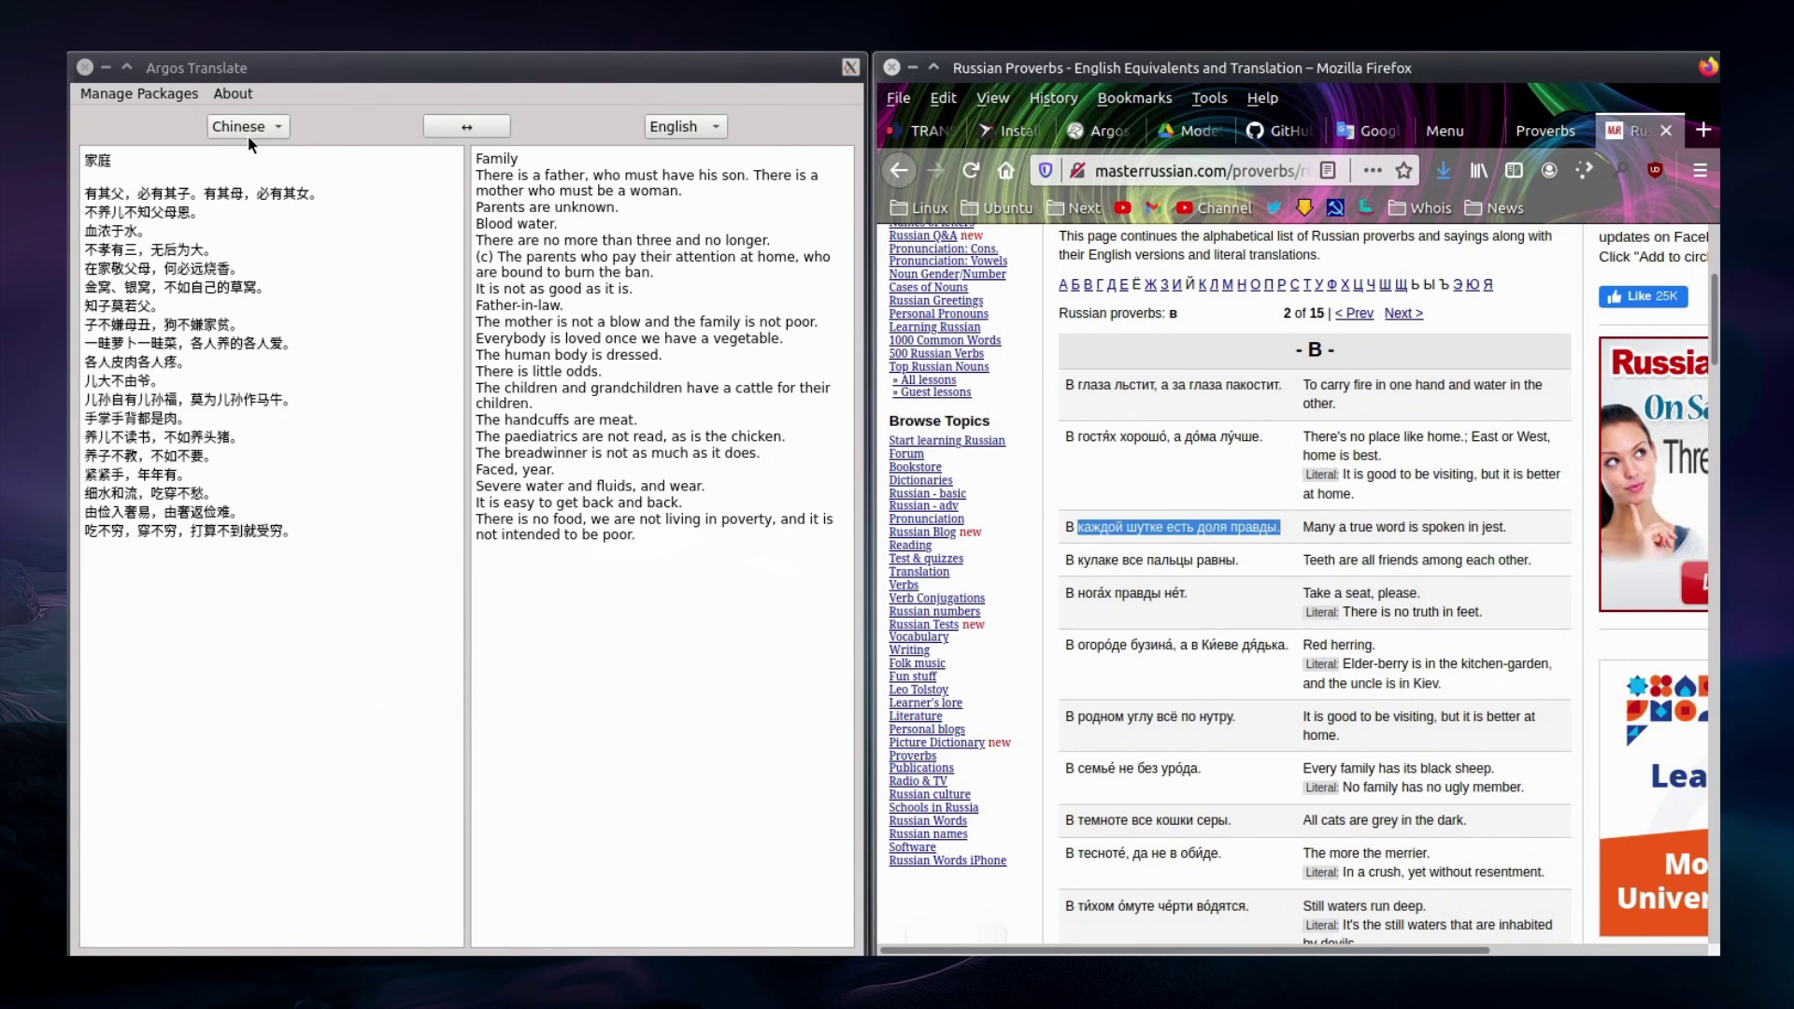
pyautogui.click(248, 130)
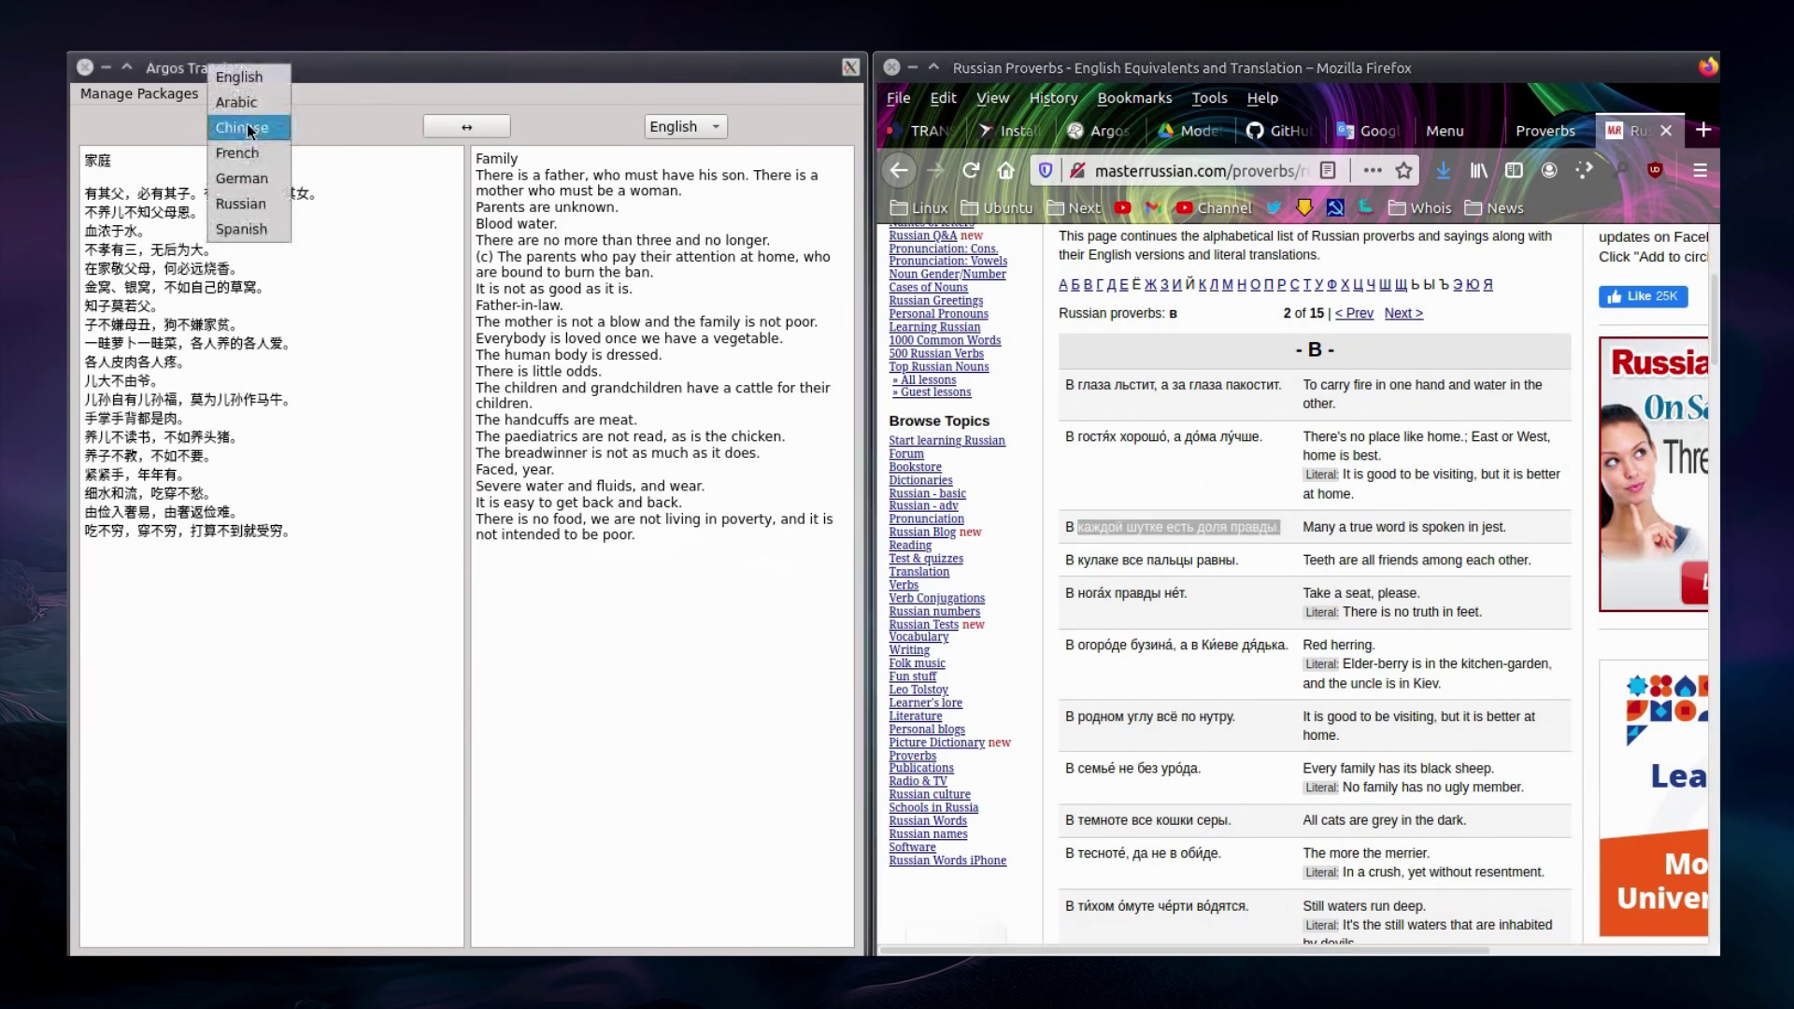
pyautogui.click(272, 202)
pyautogui.click(295, 206)
pyautogui.hotkey('ctrl', 'a')
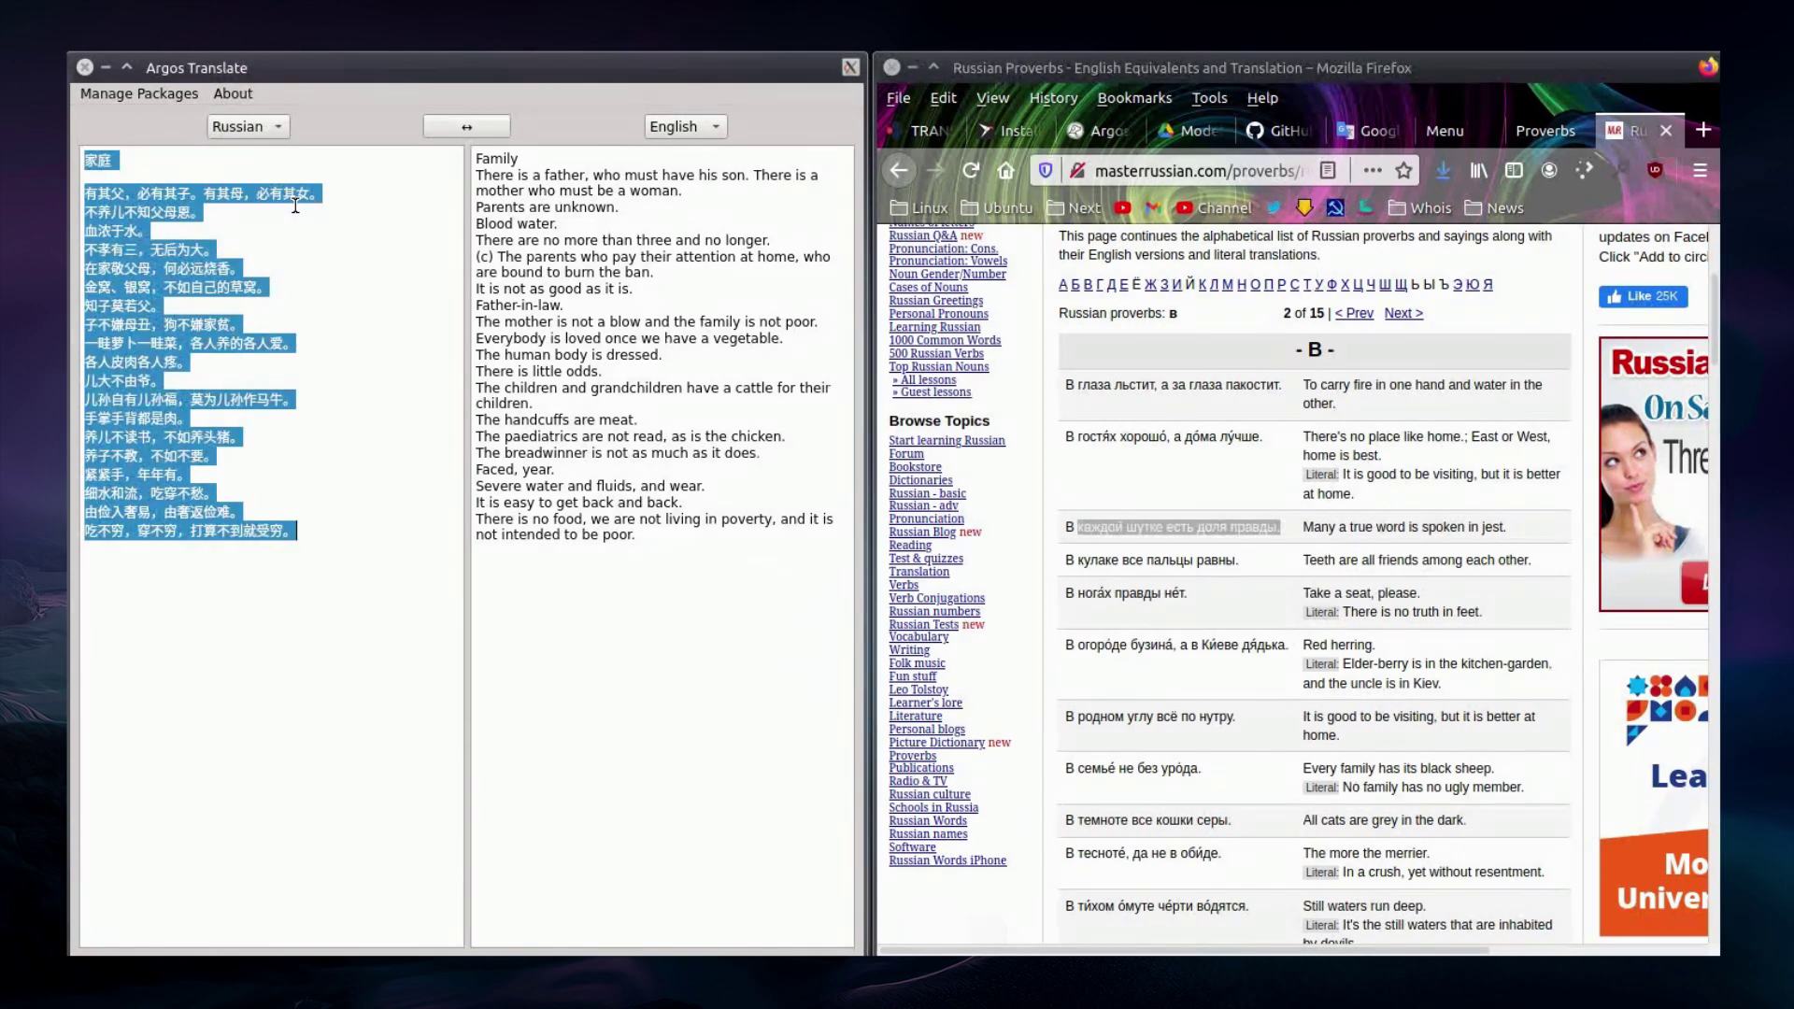
pyautogui.write('каждой шутке есть доля правды.')
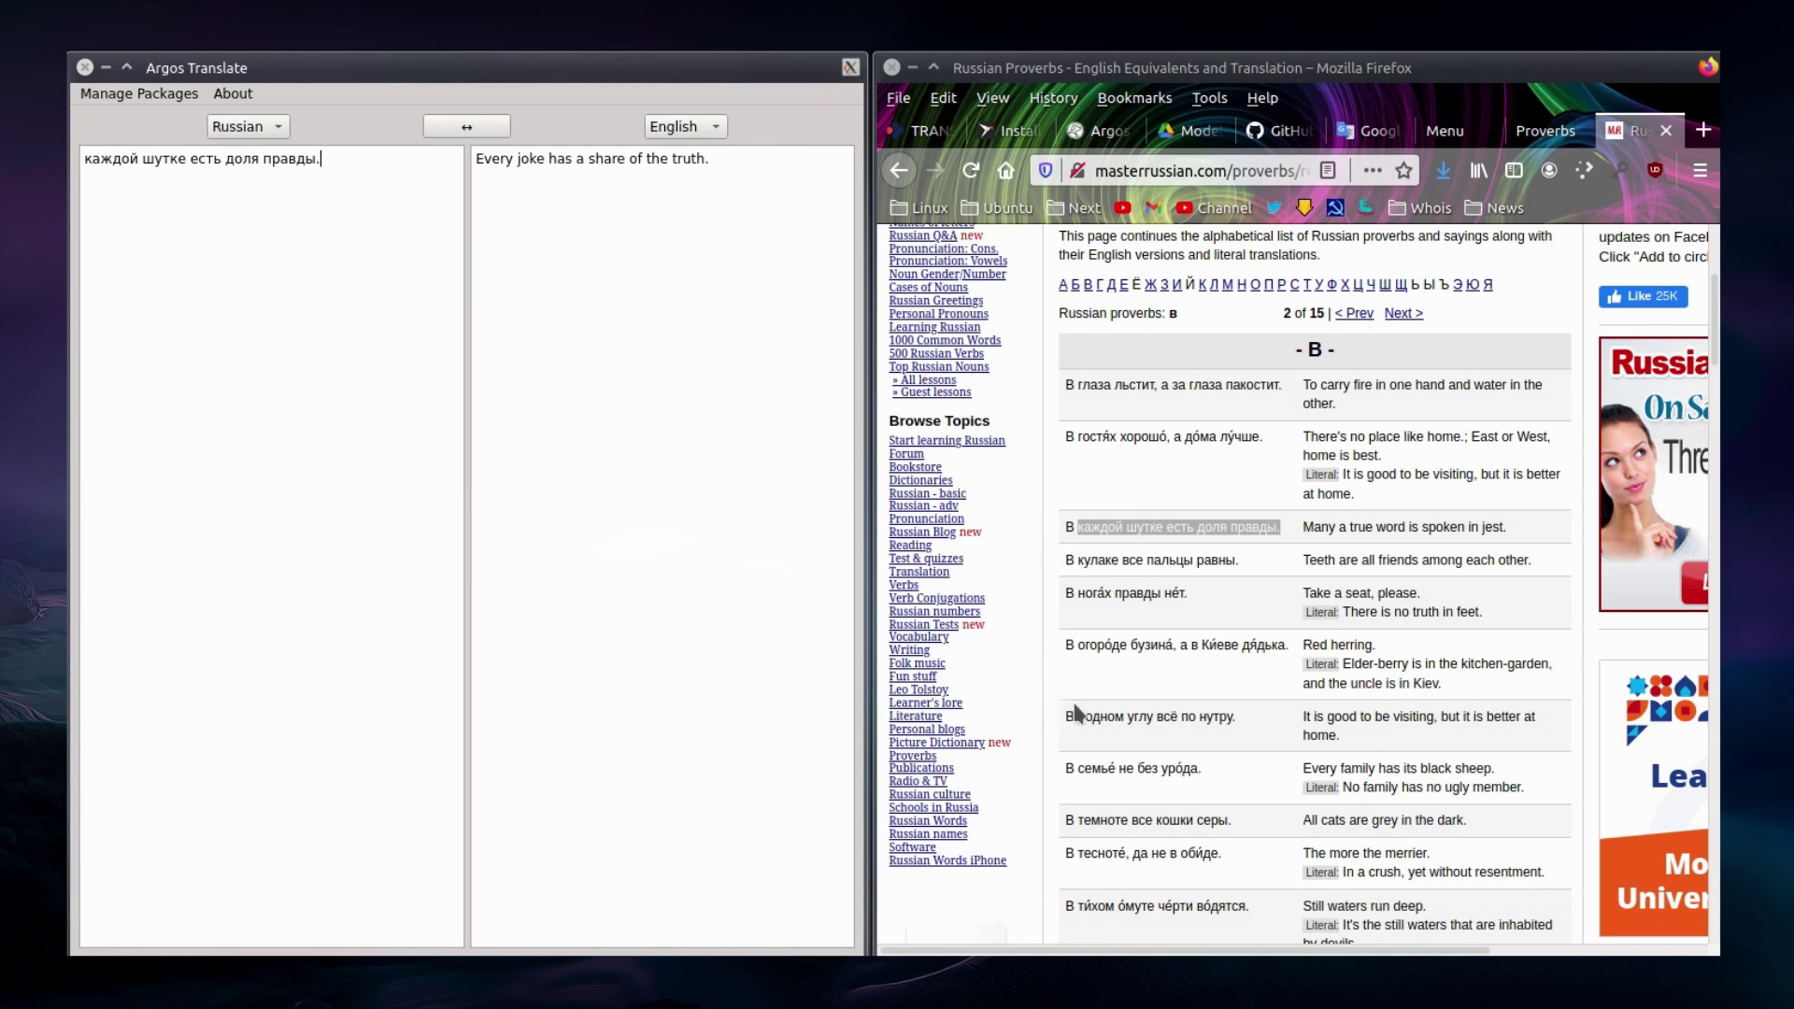
# - Replace the Argos source text with the proverb "В родном углу всё по нутру." and switch to Google Translate
pyautogui.moveTo(1237, 718); pyautogui.dragTo(1078, 717)
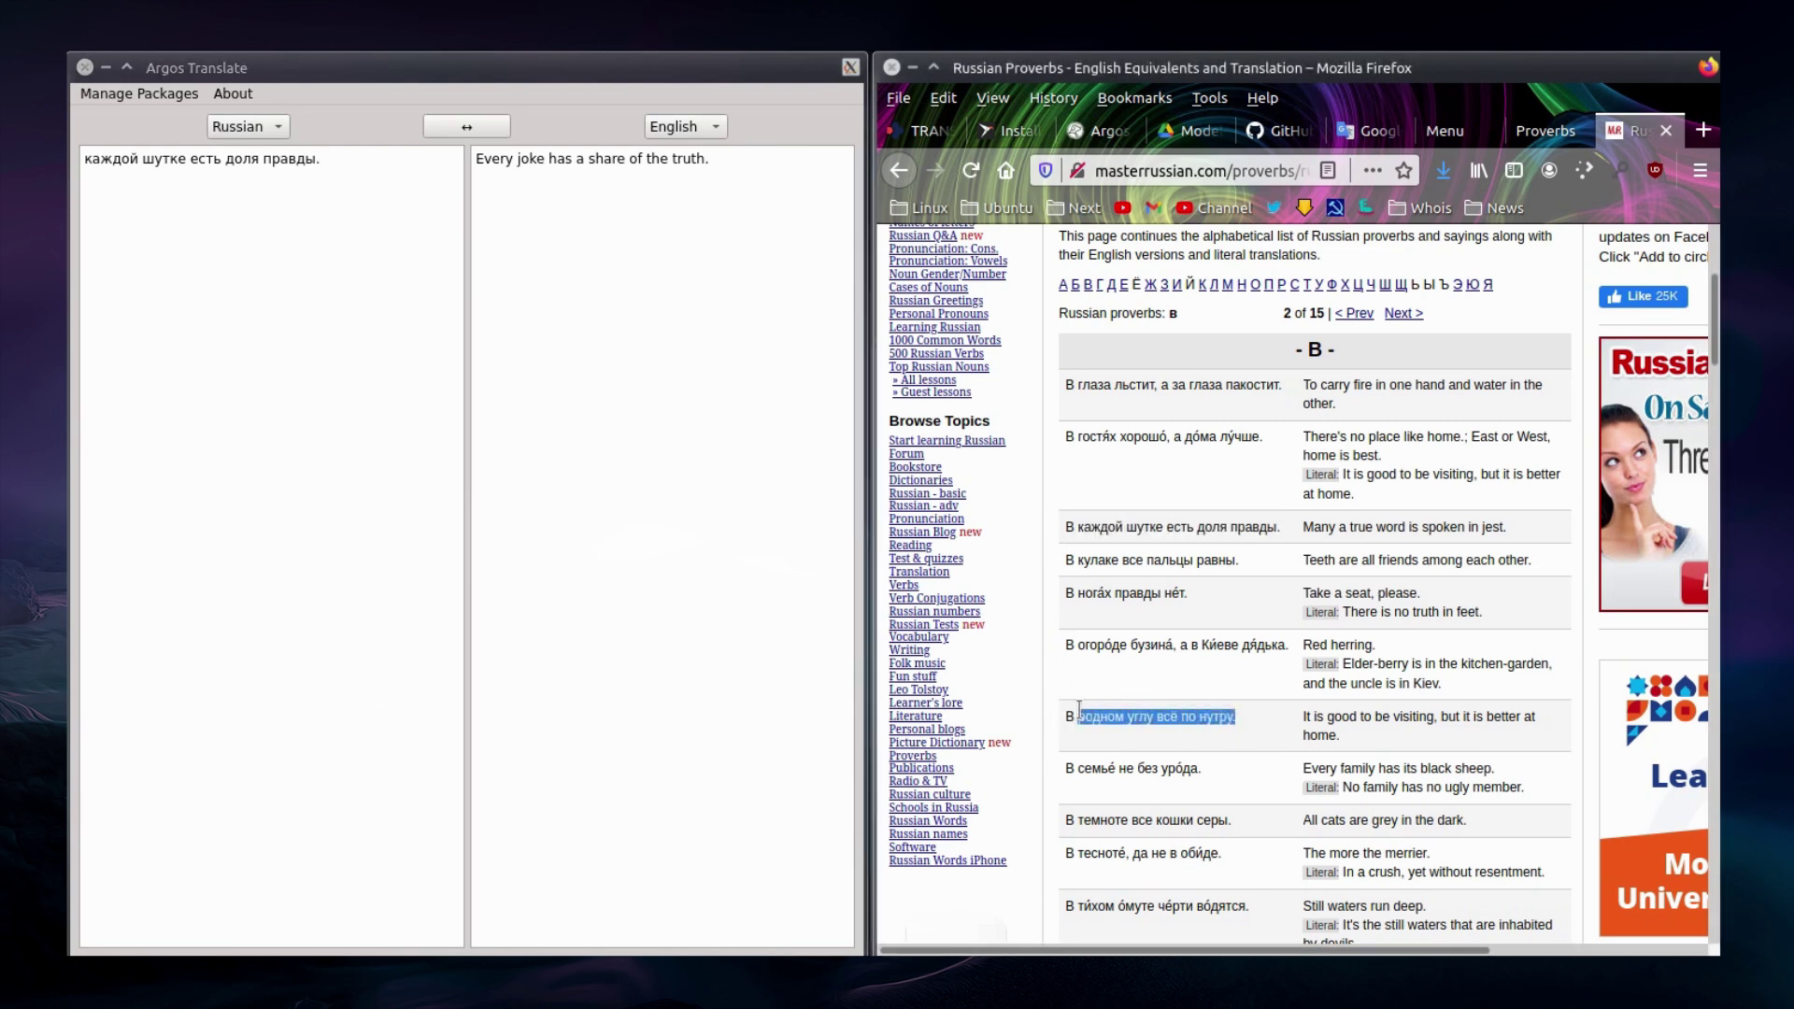
pyautogui.click(365, 379)
pyautogui.hotkey('ctrl', 'a')
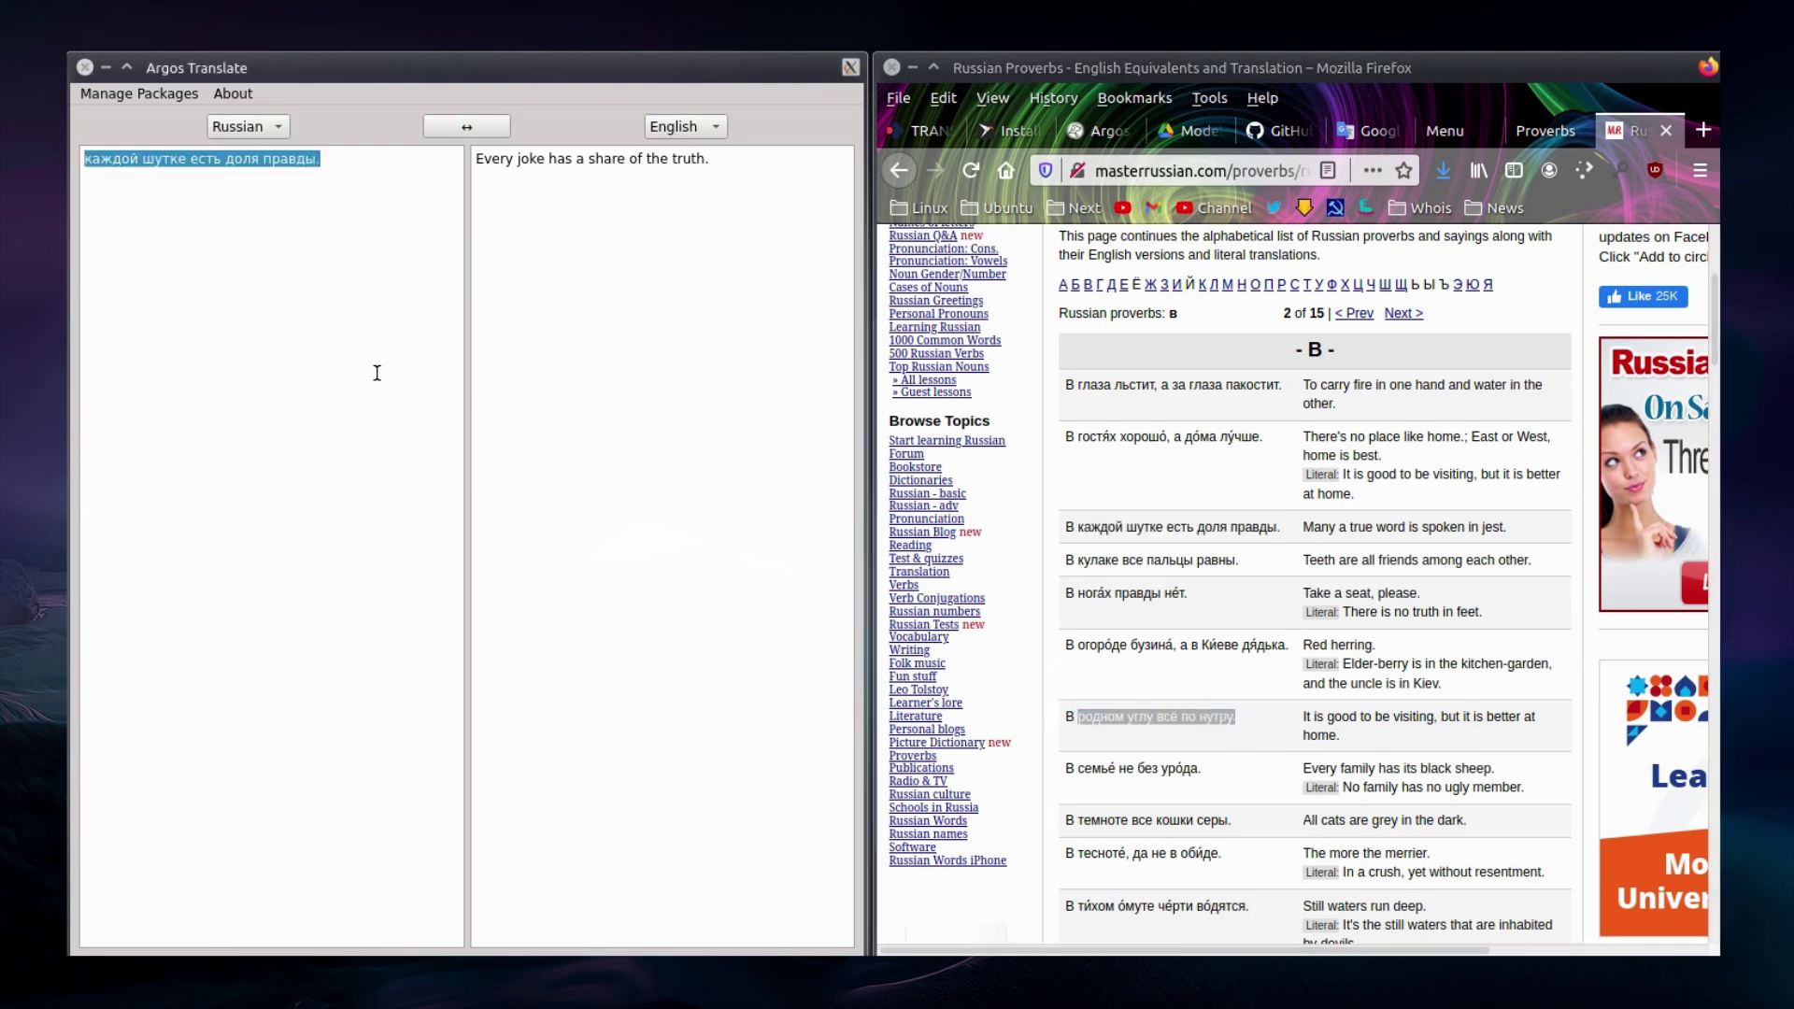
pyautogui.write('В родном углу всё по нутру.')
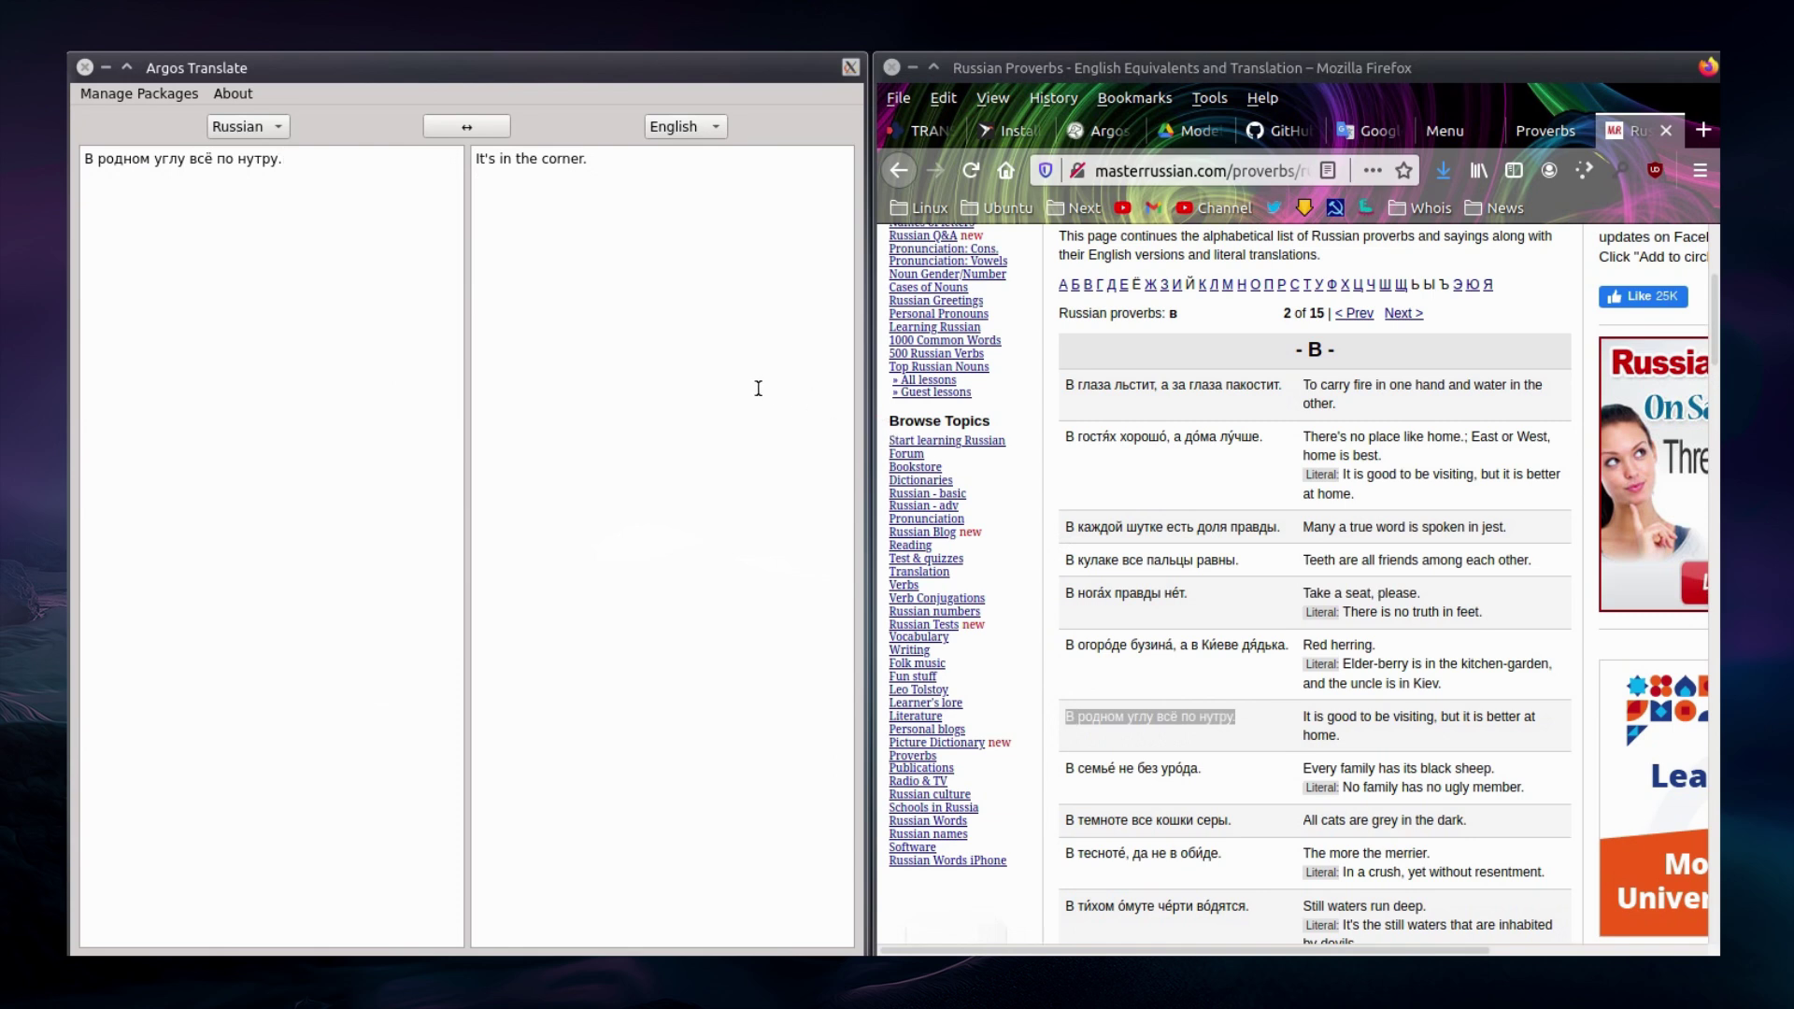
pyautogui.click(1367, 131)
pyautogui.scroll(-2, 1117, 411)
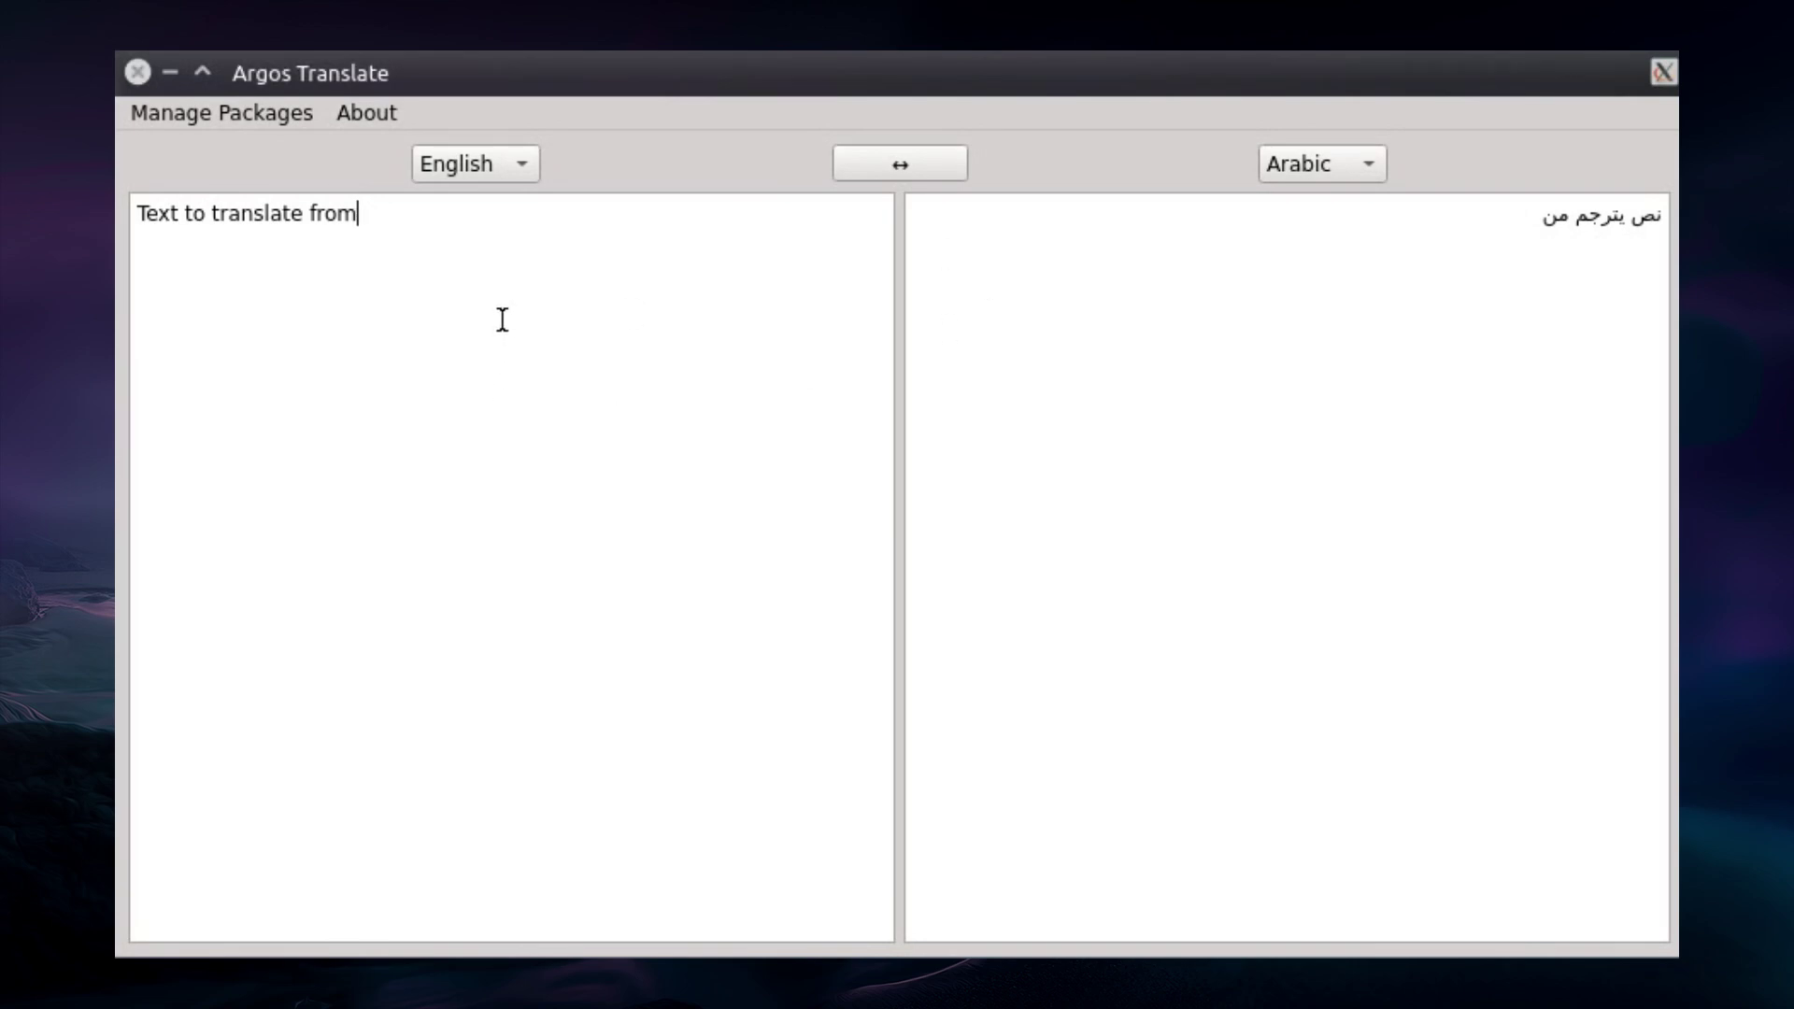
# - Add a second line reading "more text" to the English source text in Argos Translate
pyautogui.press('Return')
pyautogui.write('more text')
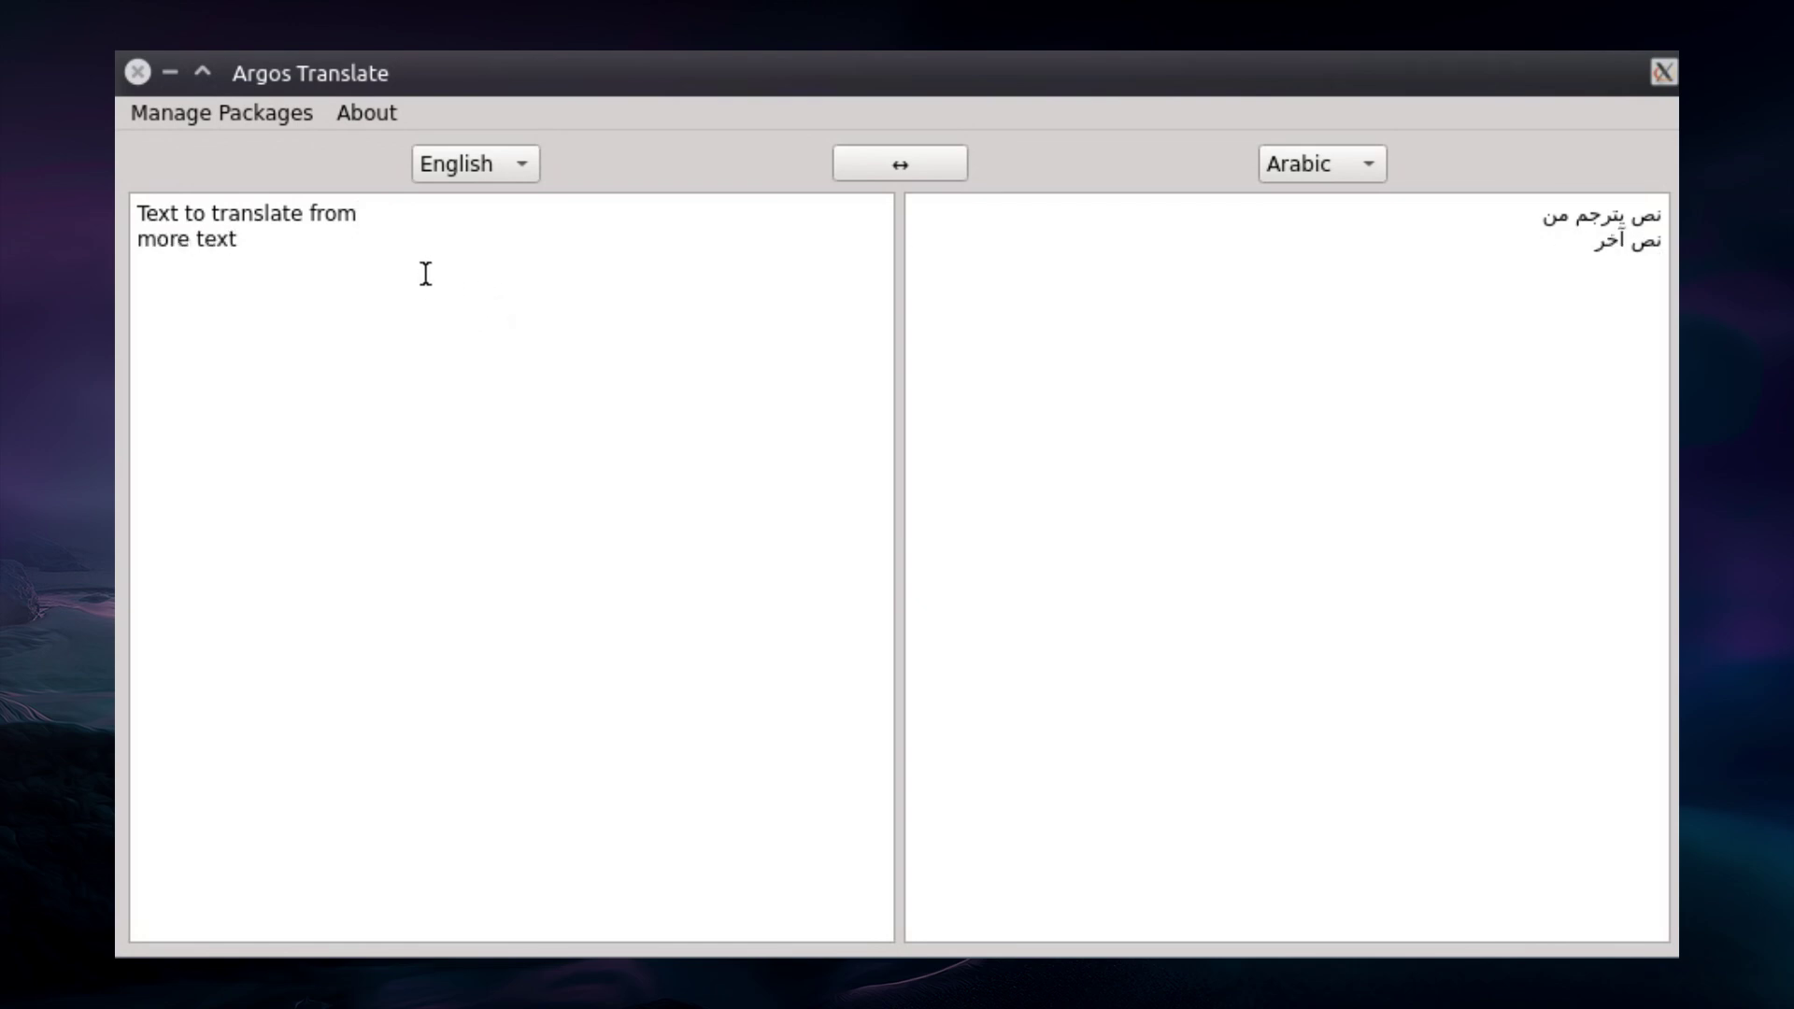
# - Review the installed language packages and the readme of the English to German package, then close both windows
pyautogui.click(191, 113)
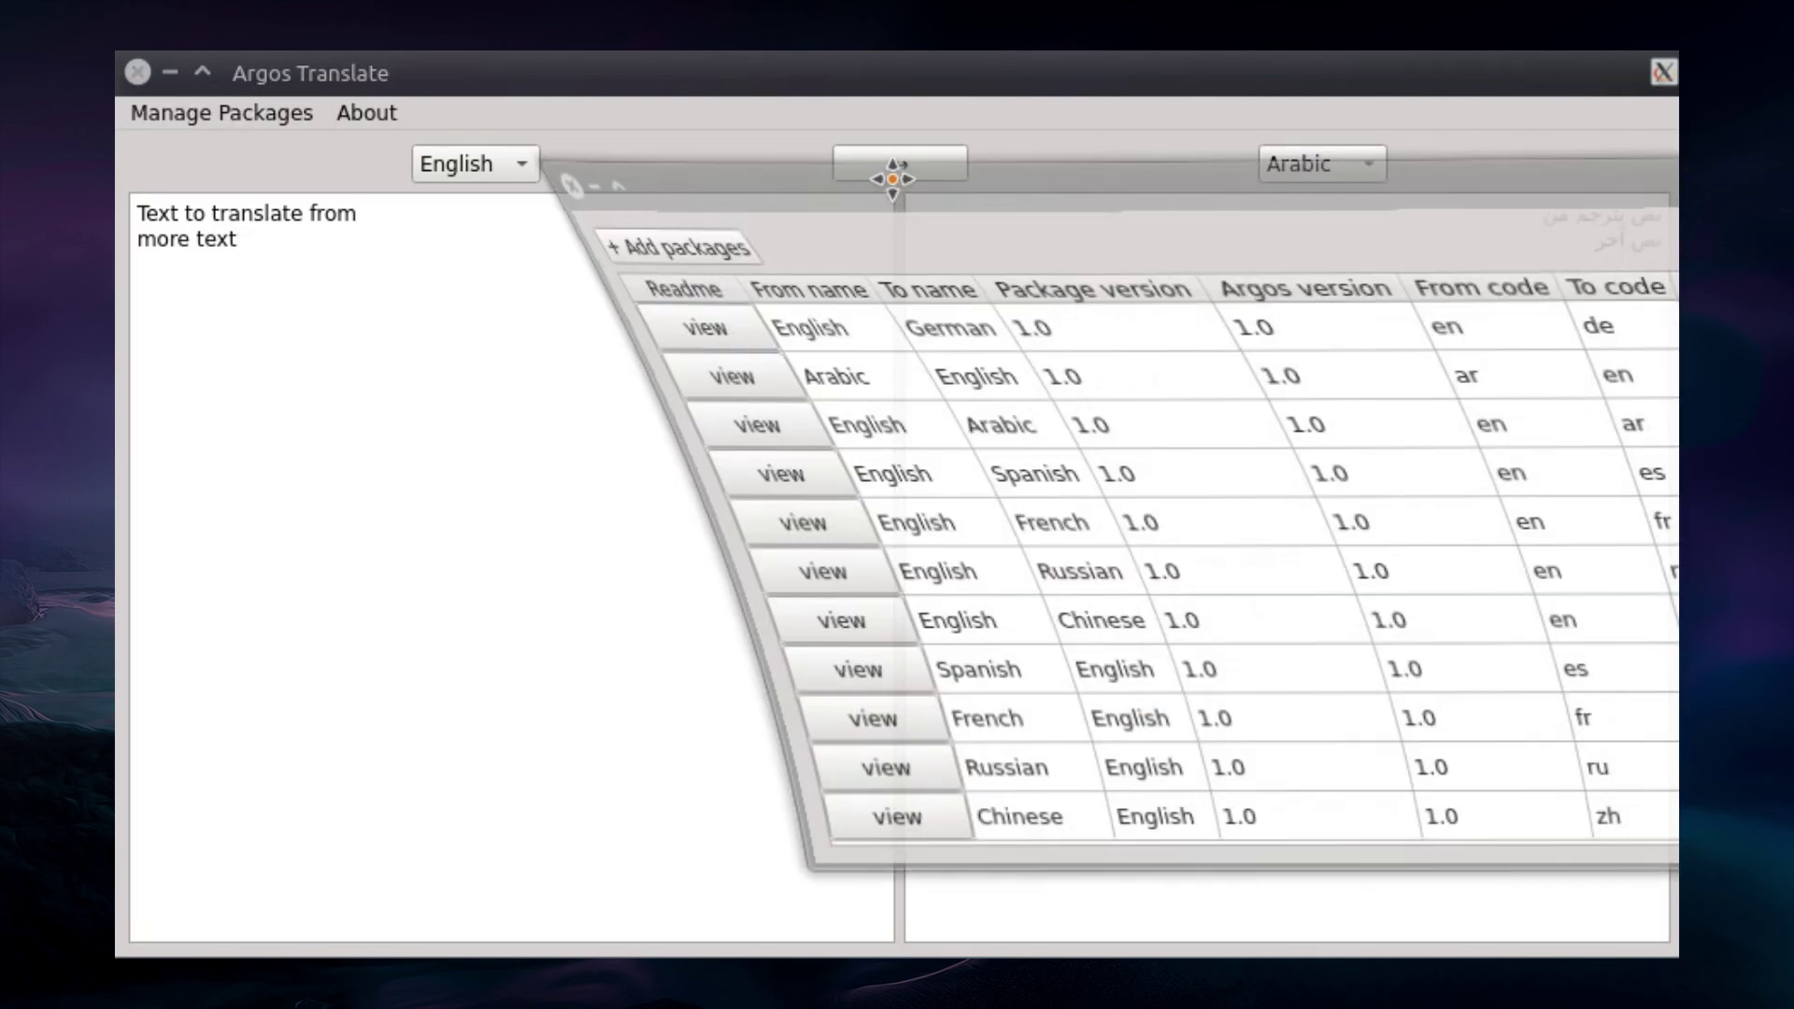
pyautogui.click(727, 181)
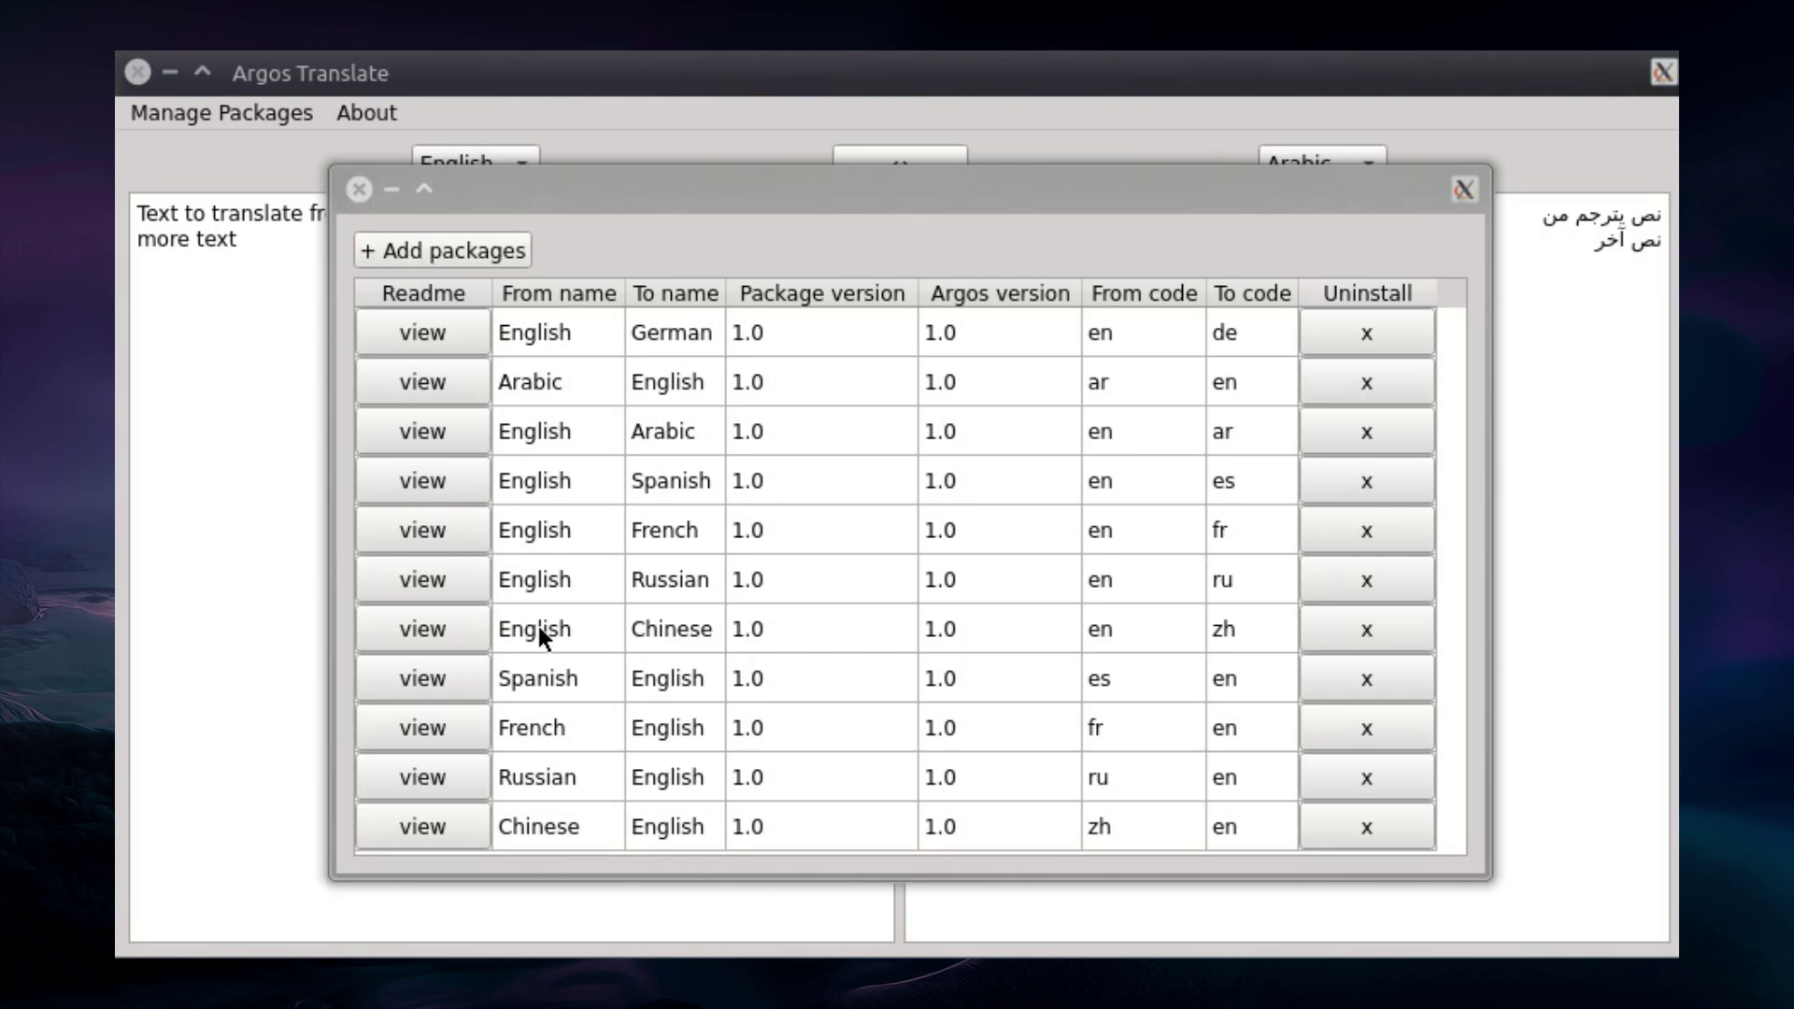
pyautogui.click(434, 329)
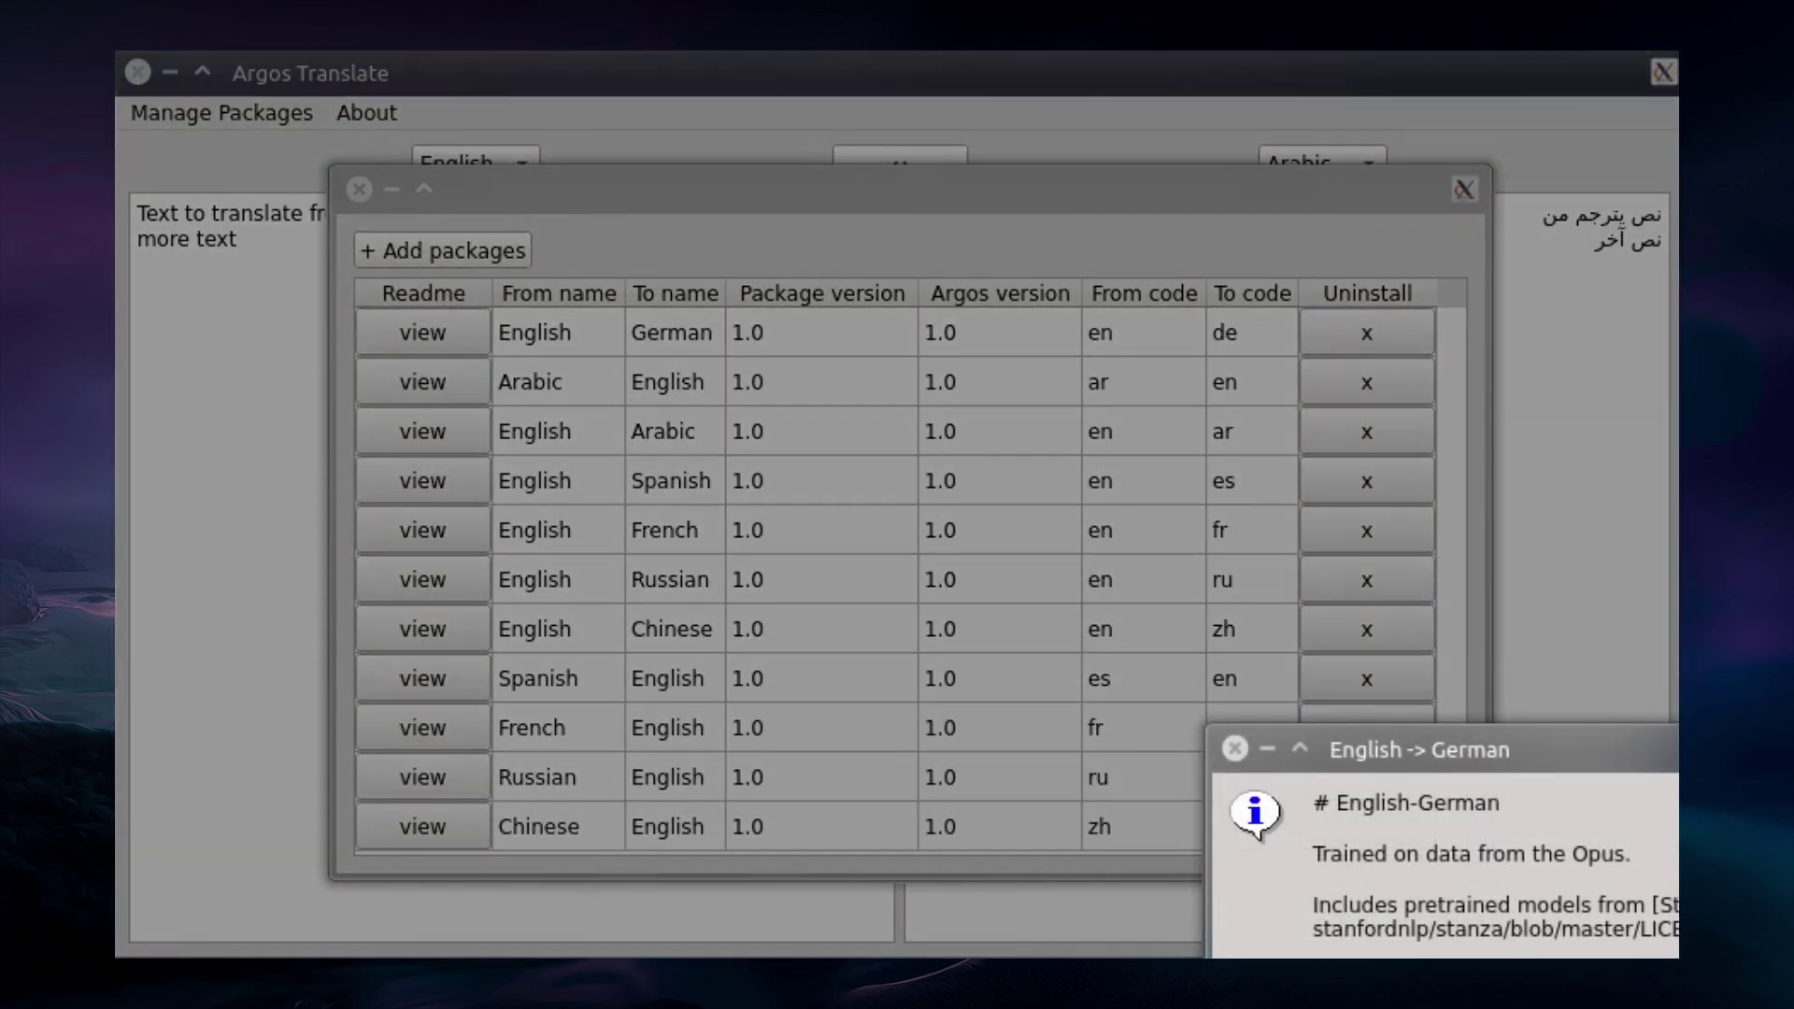
pyautogui.moveTo(1589, 749); pyautogui.dragTo(991, 378)
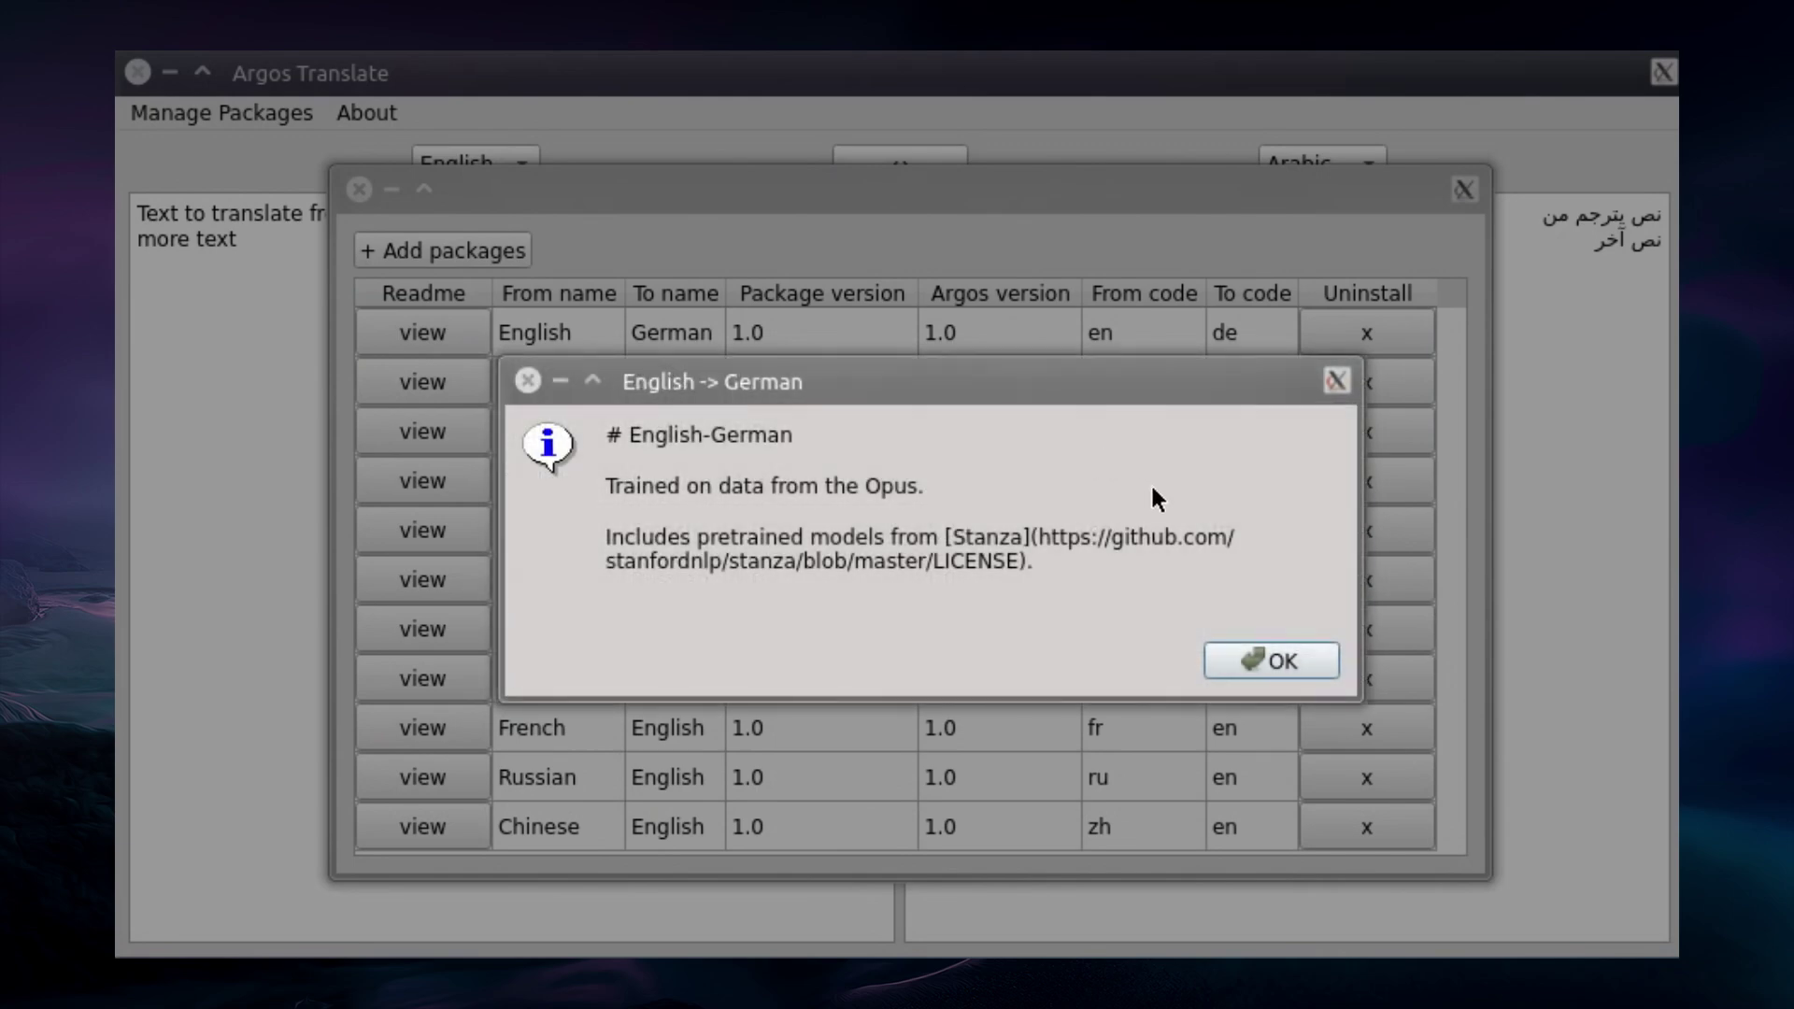
pyautogui.click(1293, 661)
pyautogui.click(362, 189)
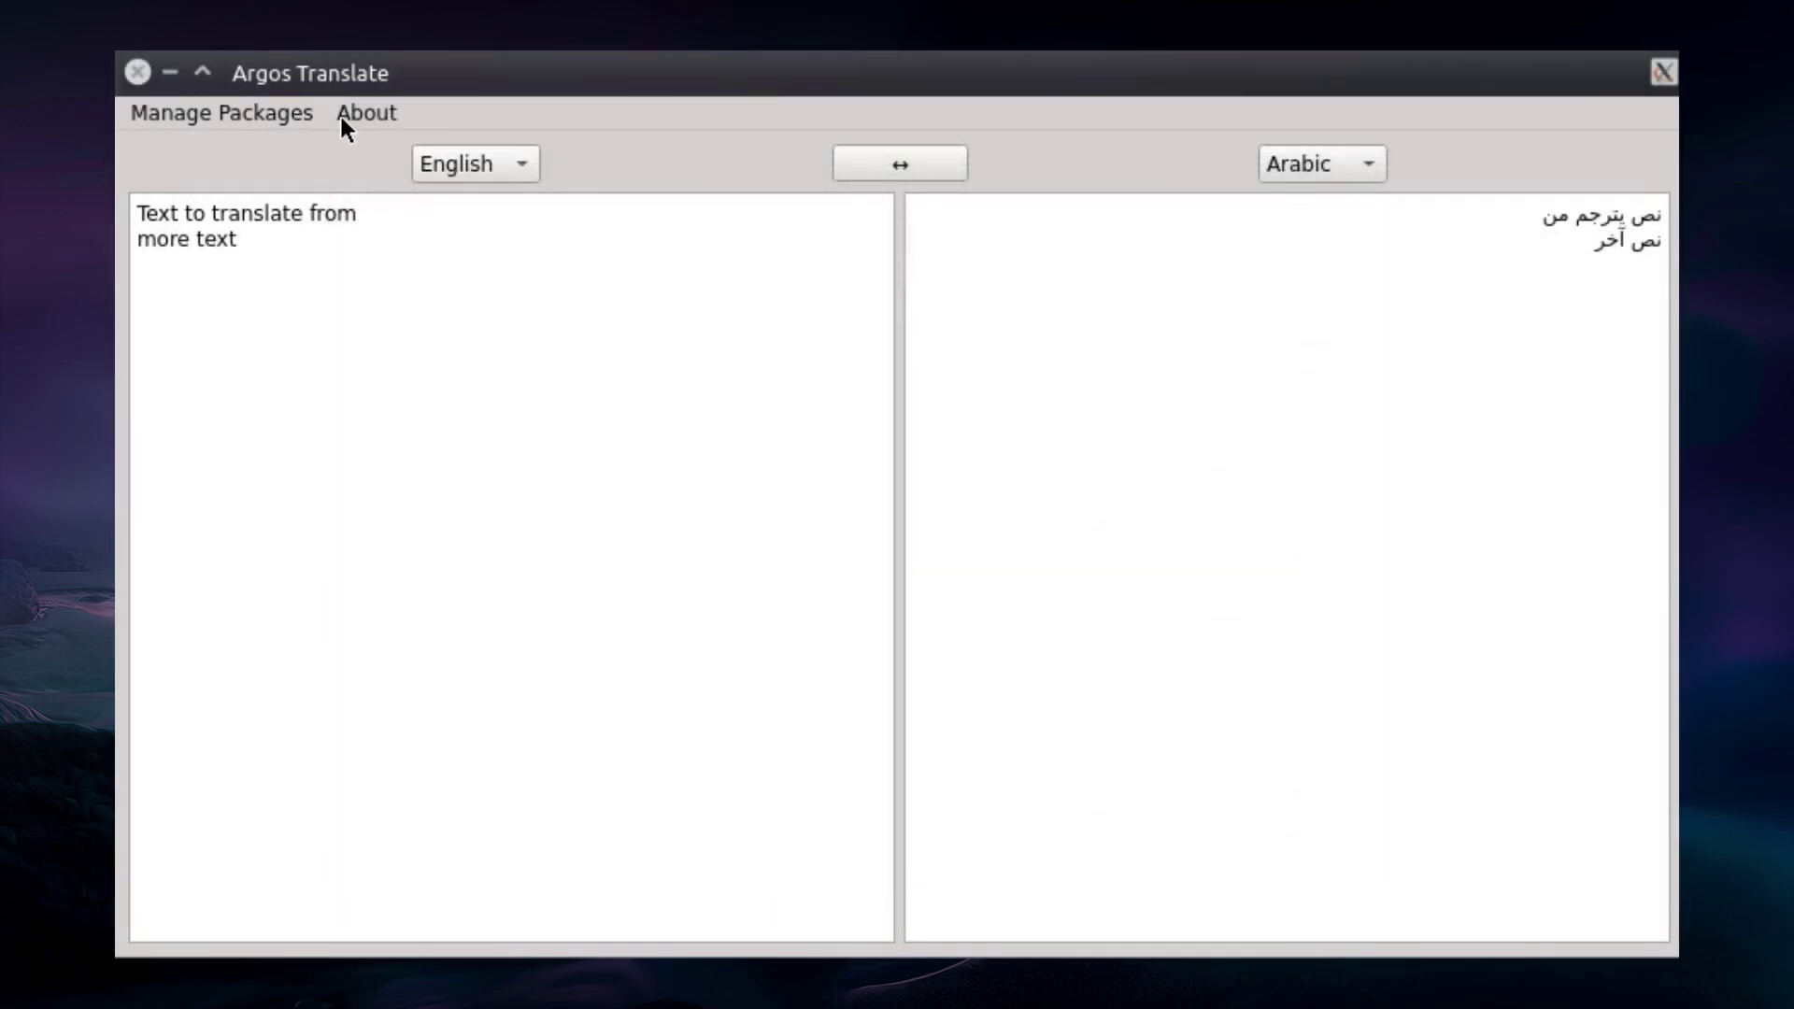
# - View the program's About information and dismiss it
pyautogui.click(351, 115)
pyautogui.moveTo(1544, 790); pyautogui.dragTo(815, 422)
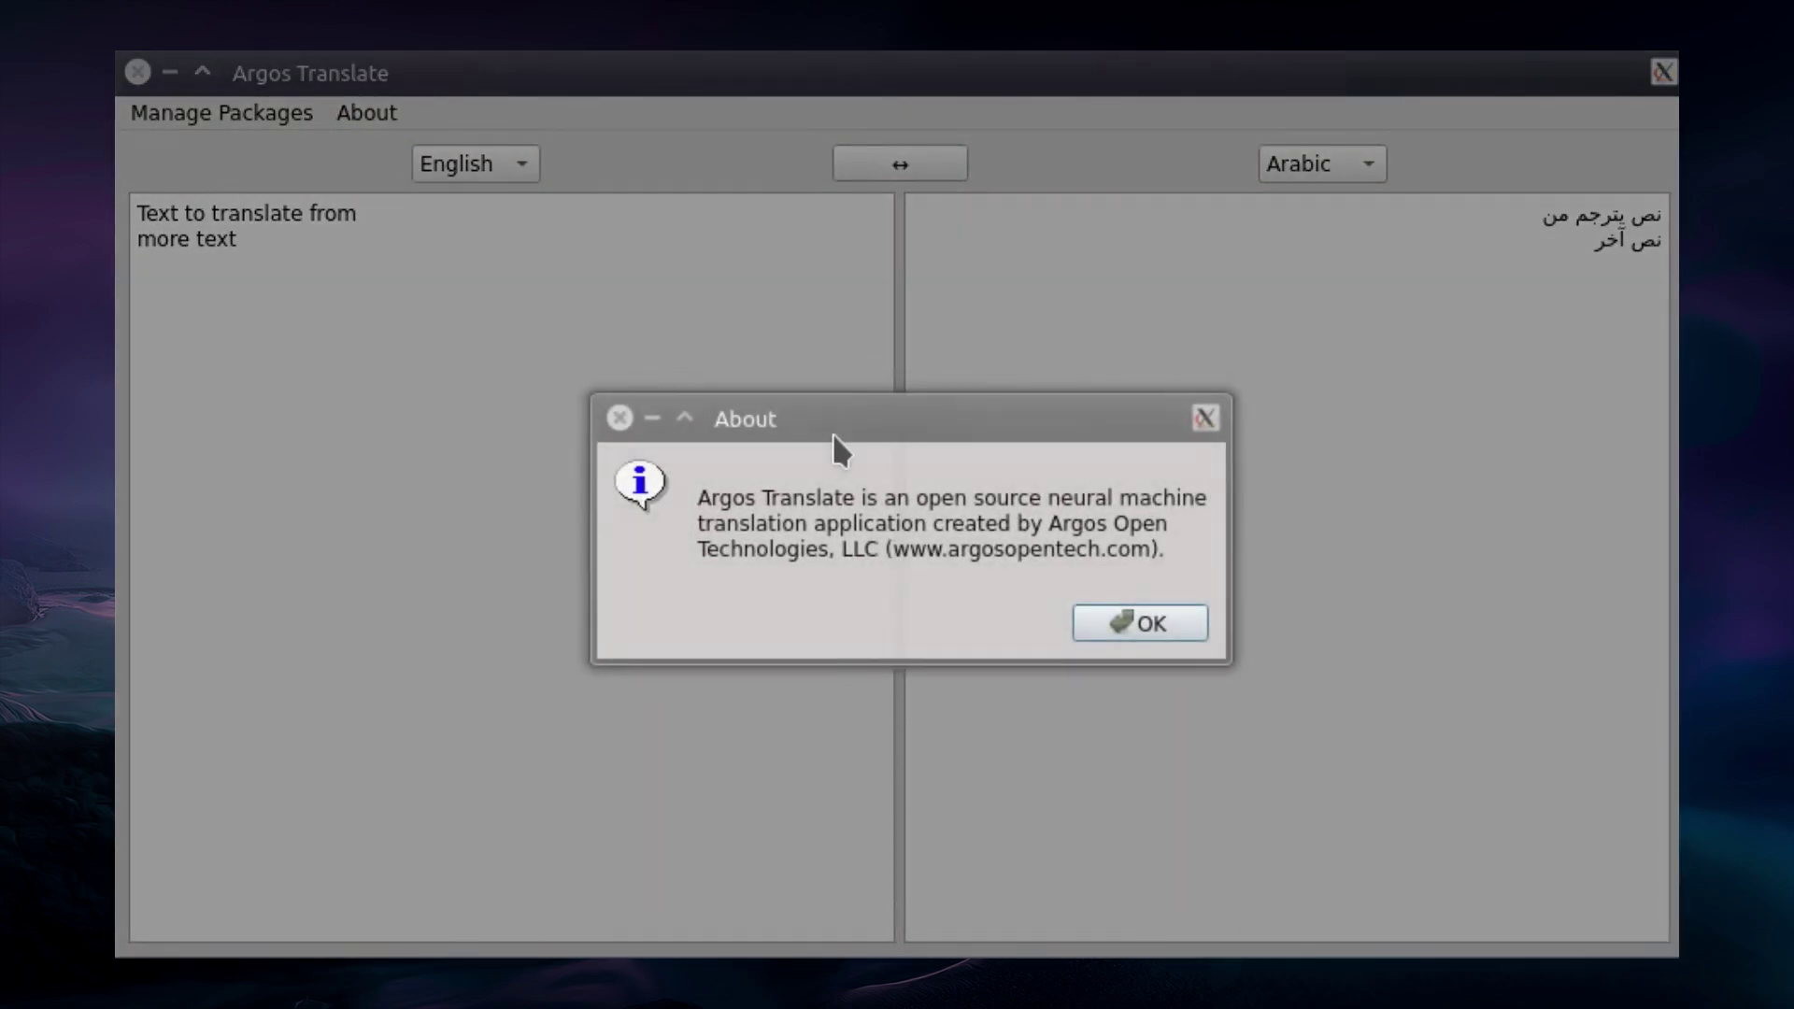
pyautogui.click(1124, 623)
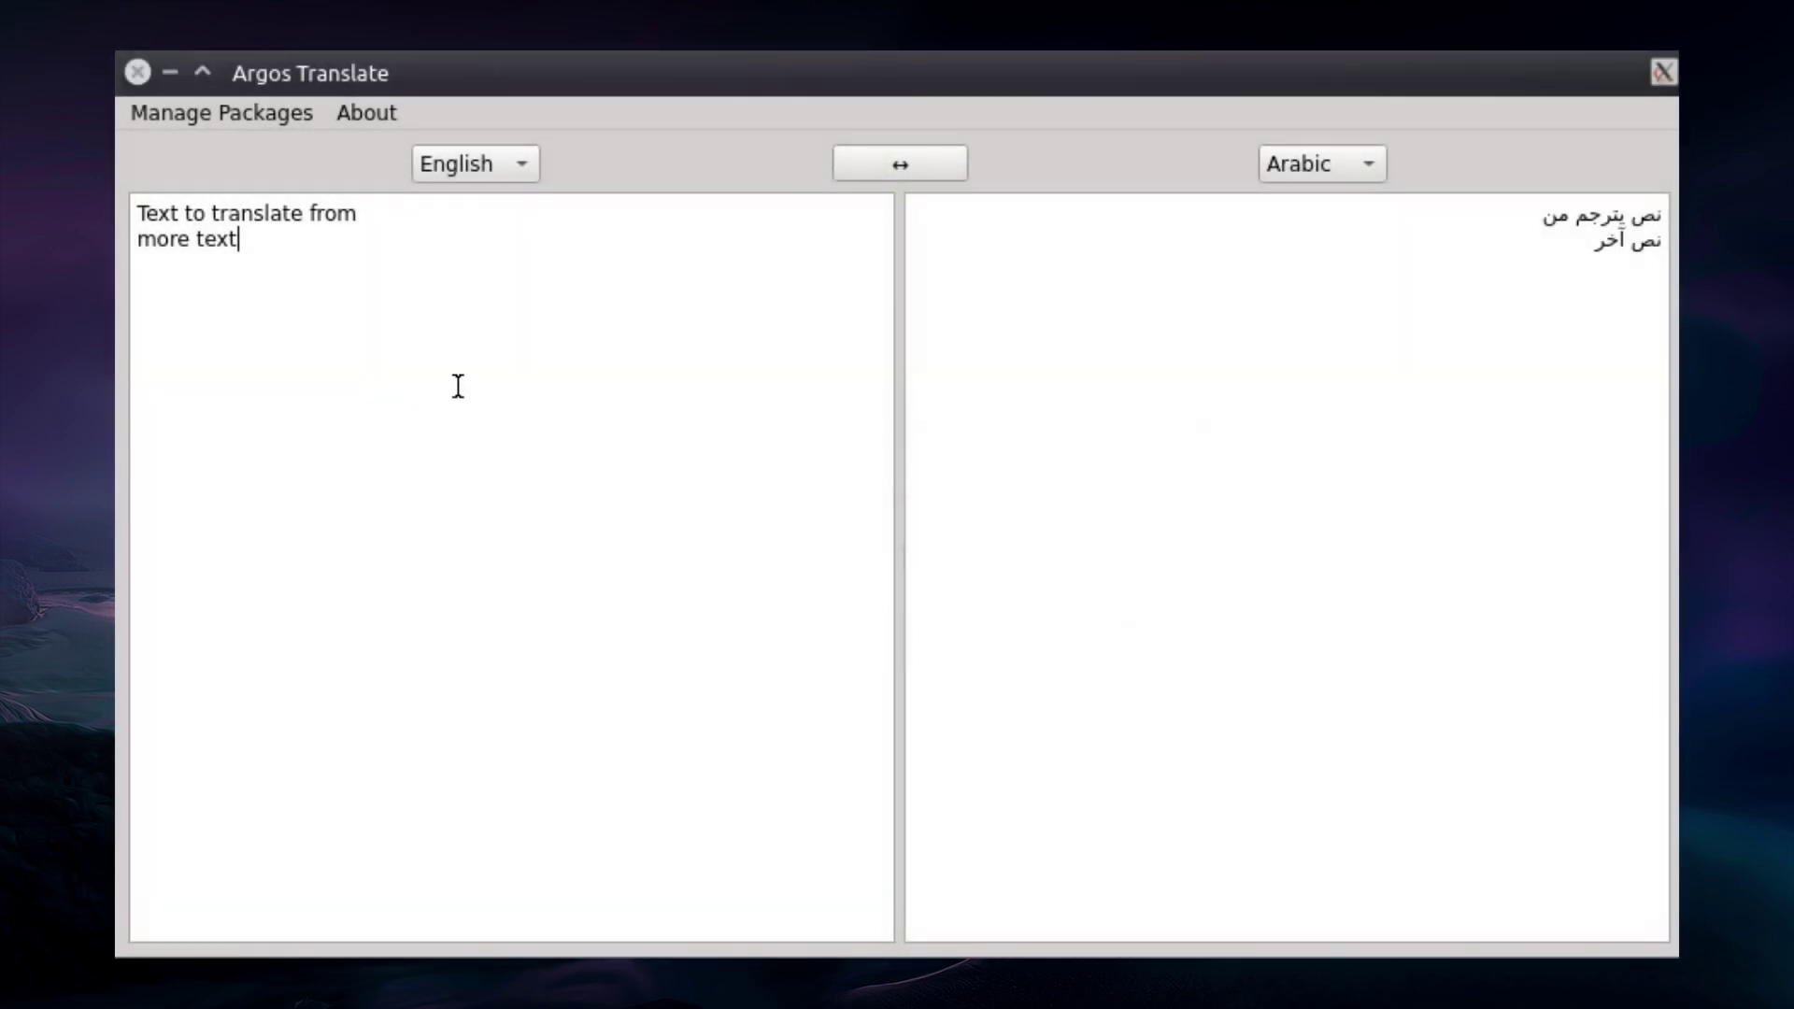
# - Replace the English sample text with the copied Chinese dish list and set the translation direction from Chinese to English
pyautogui.hotkey('ctrl', 'a')
pyautogui.hotkey('ctrl', 'v')
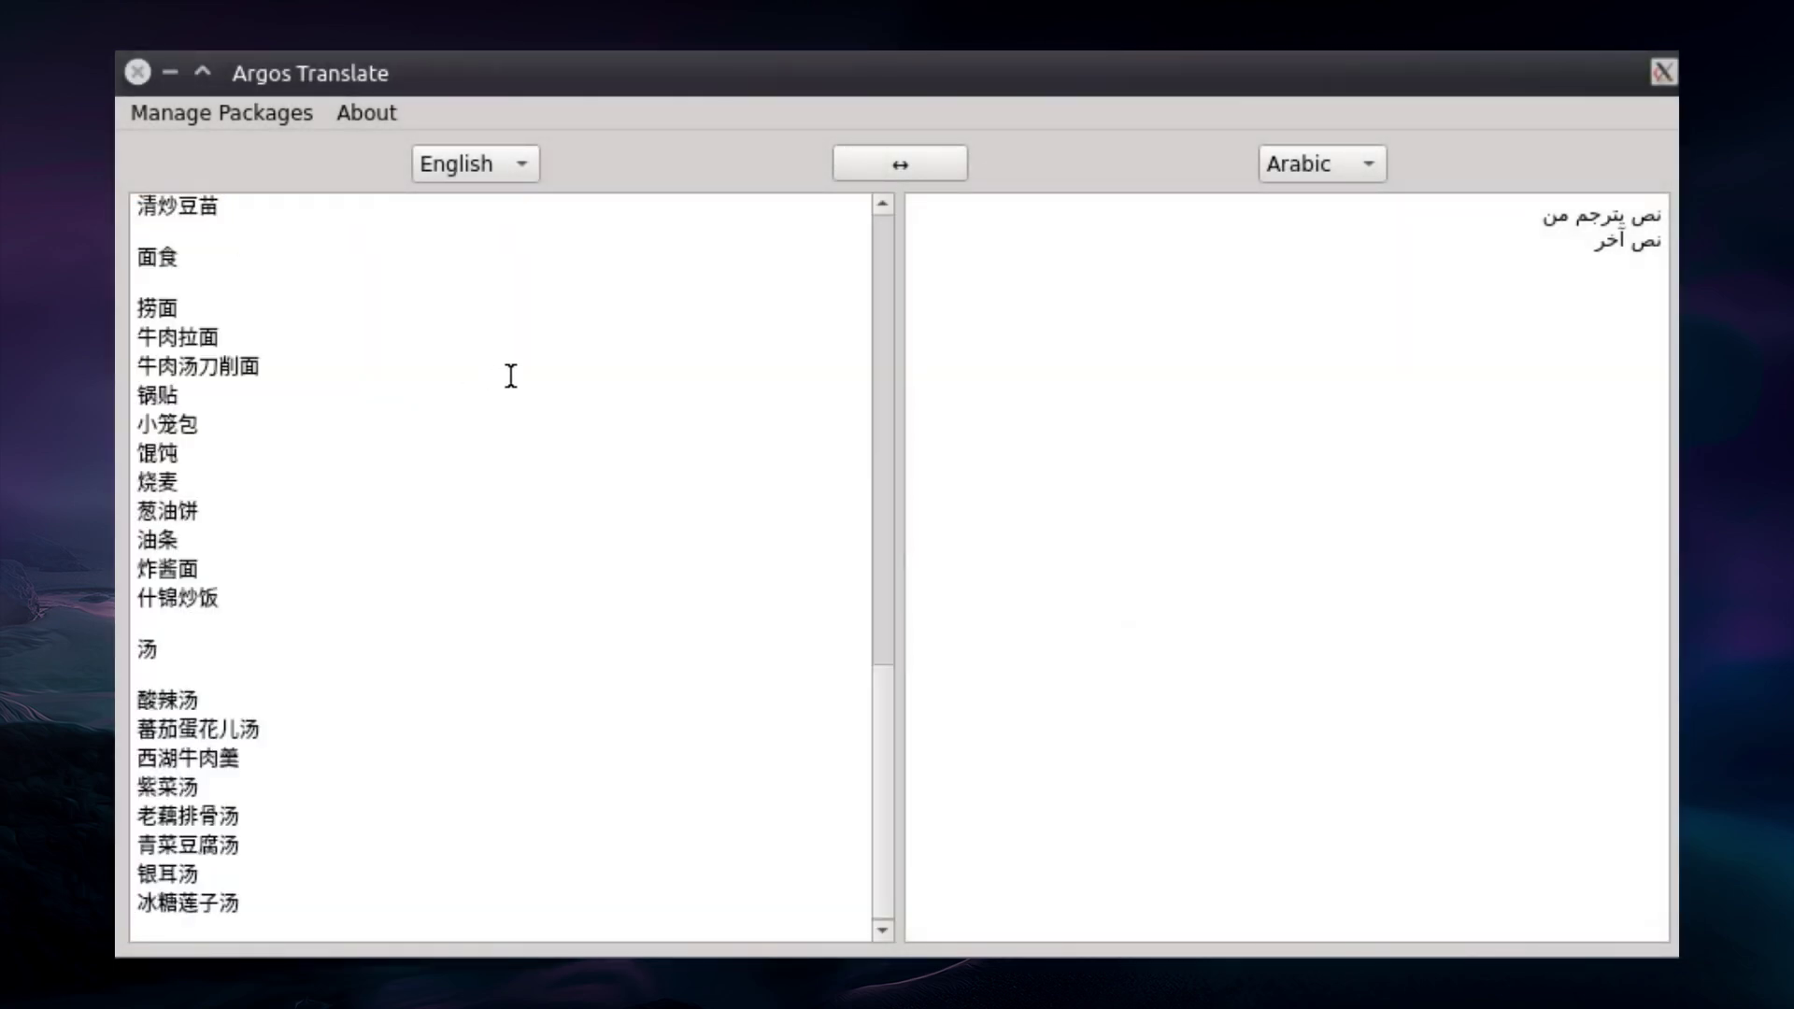
pyautogui.click(445, 172)
pyautogui.click(472, 244)
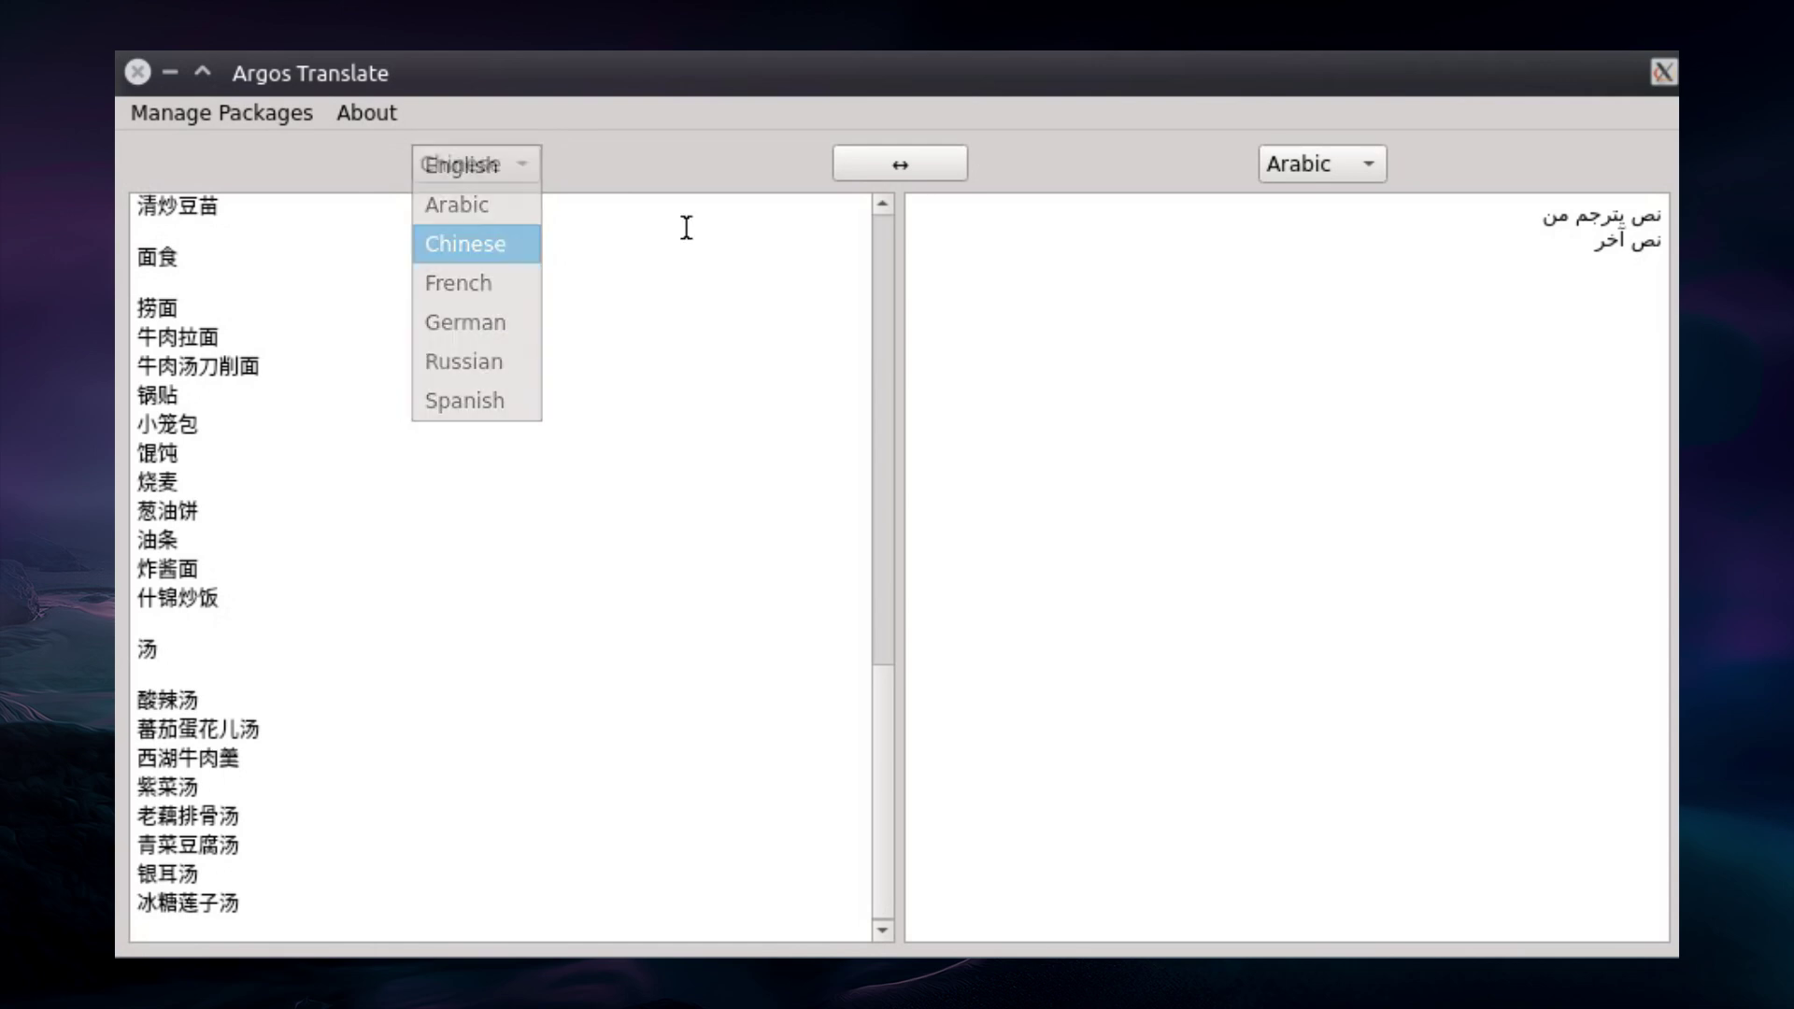
pyautogui.click(1351, 161)
pyautogui.click(1337, 133)
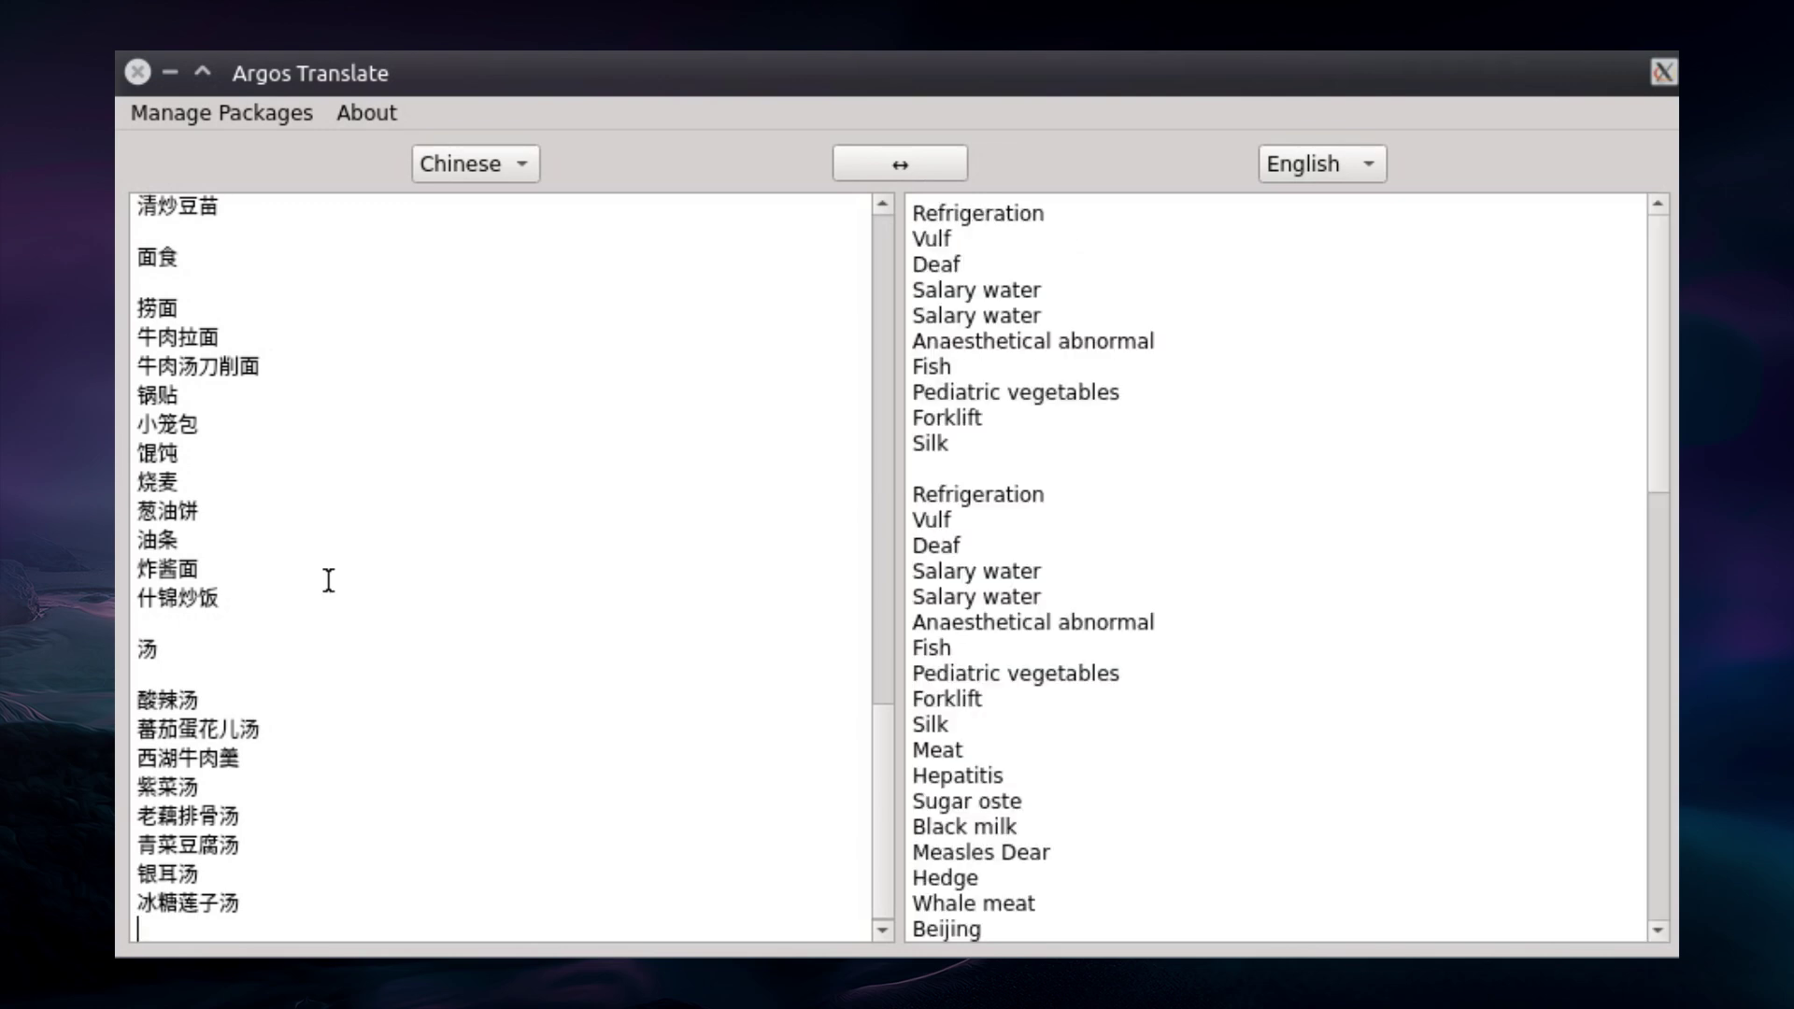
# - Replace the entire source text with a fresh paste of the Chinese dish list and read through its English translation
pyautogui.scroll(12, 340, 580)
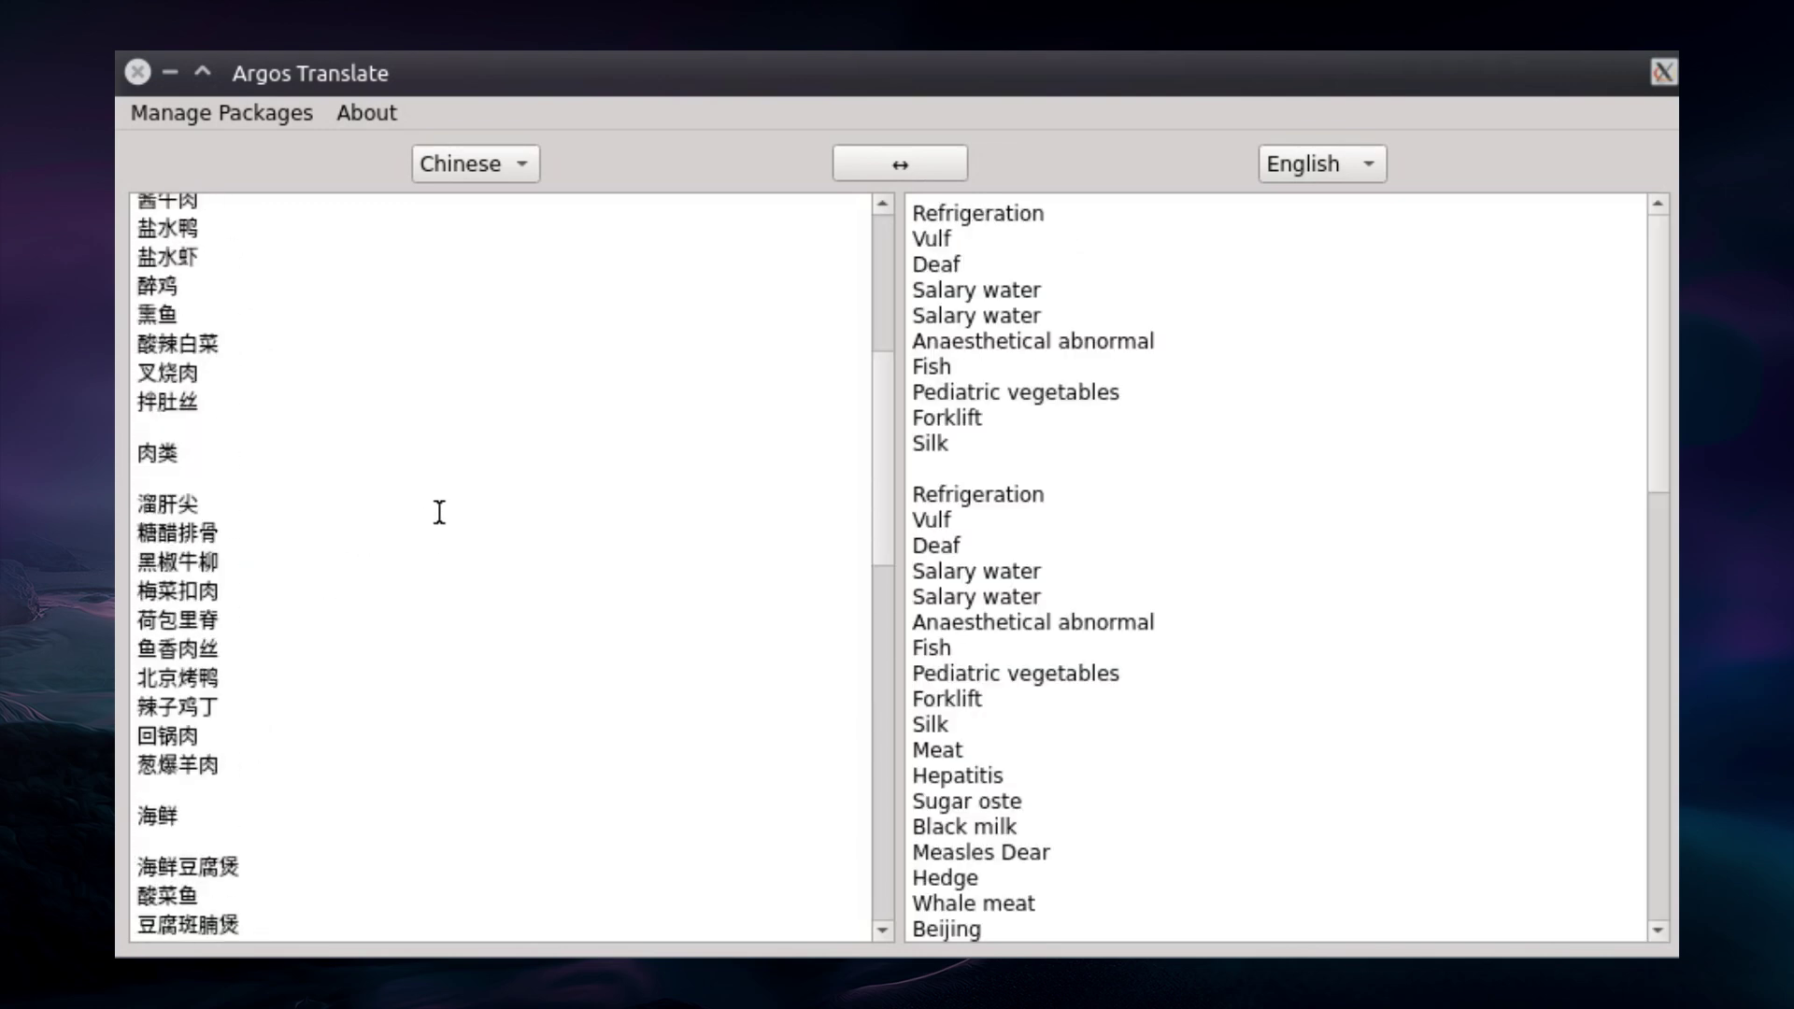
pyautogui.hotkey('ctrl', 'a')
pyautogui.hotkey('ctrl', 'v')
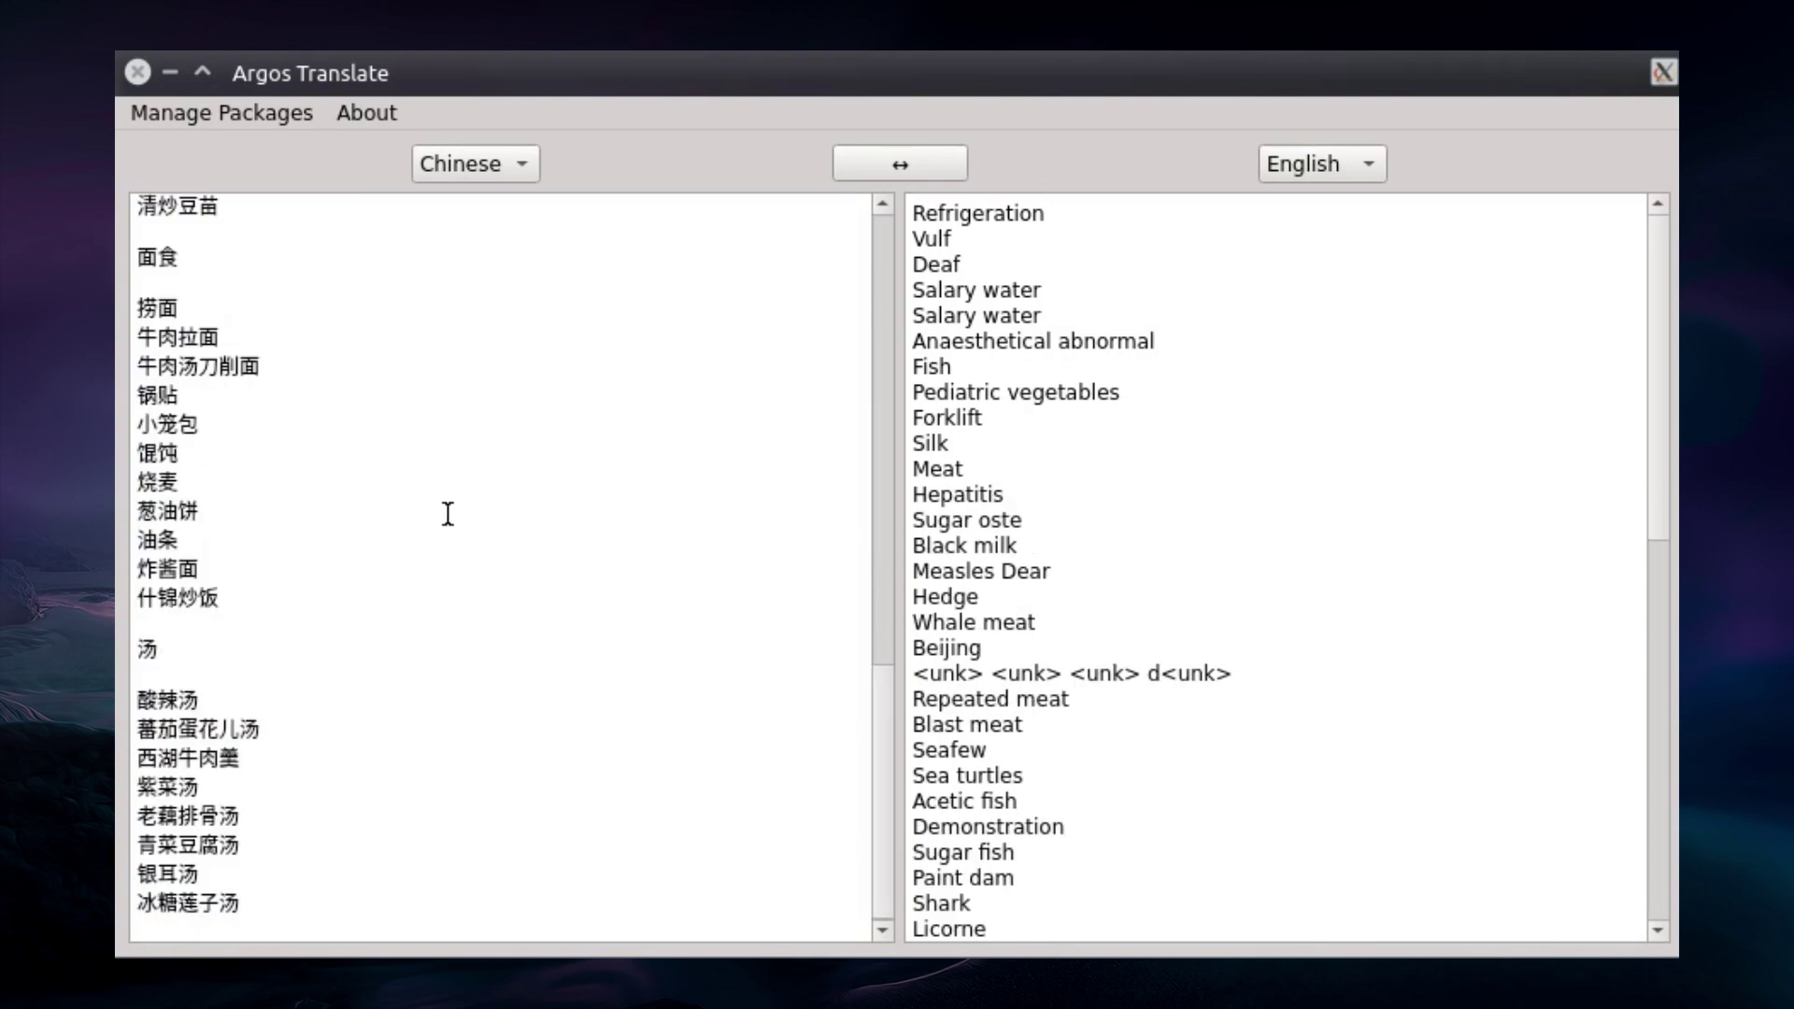
pyautogui.scroll(10, 717, 454)
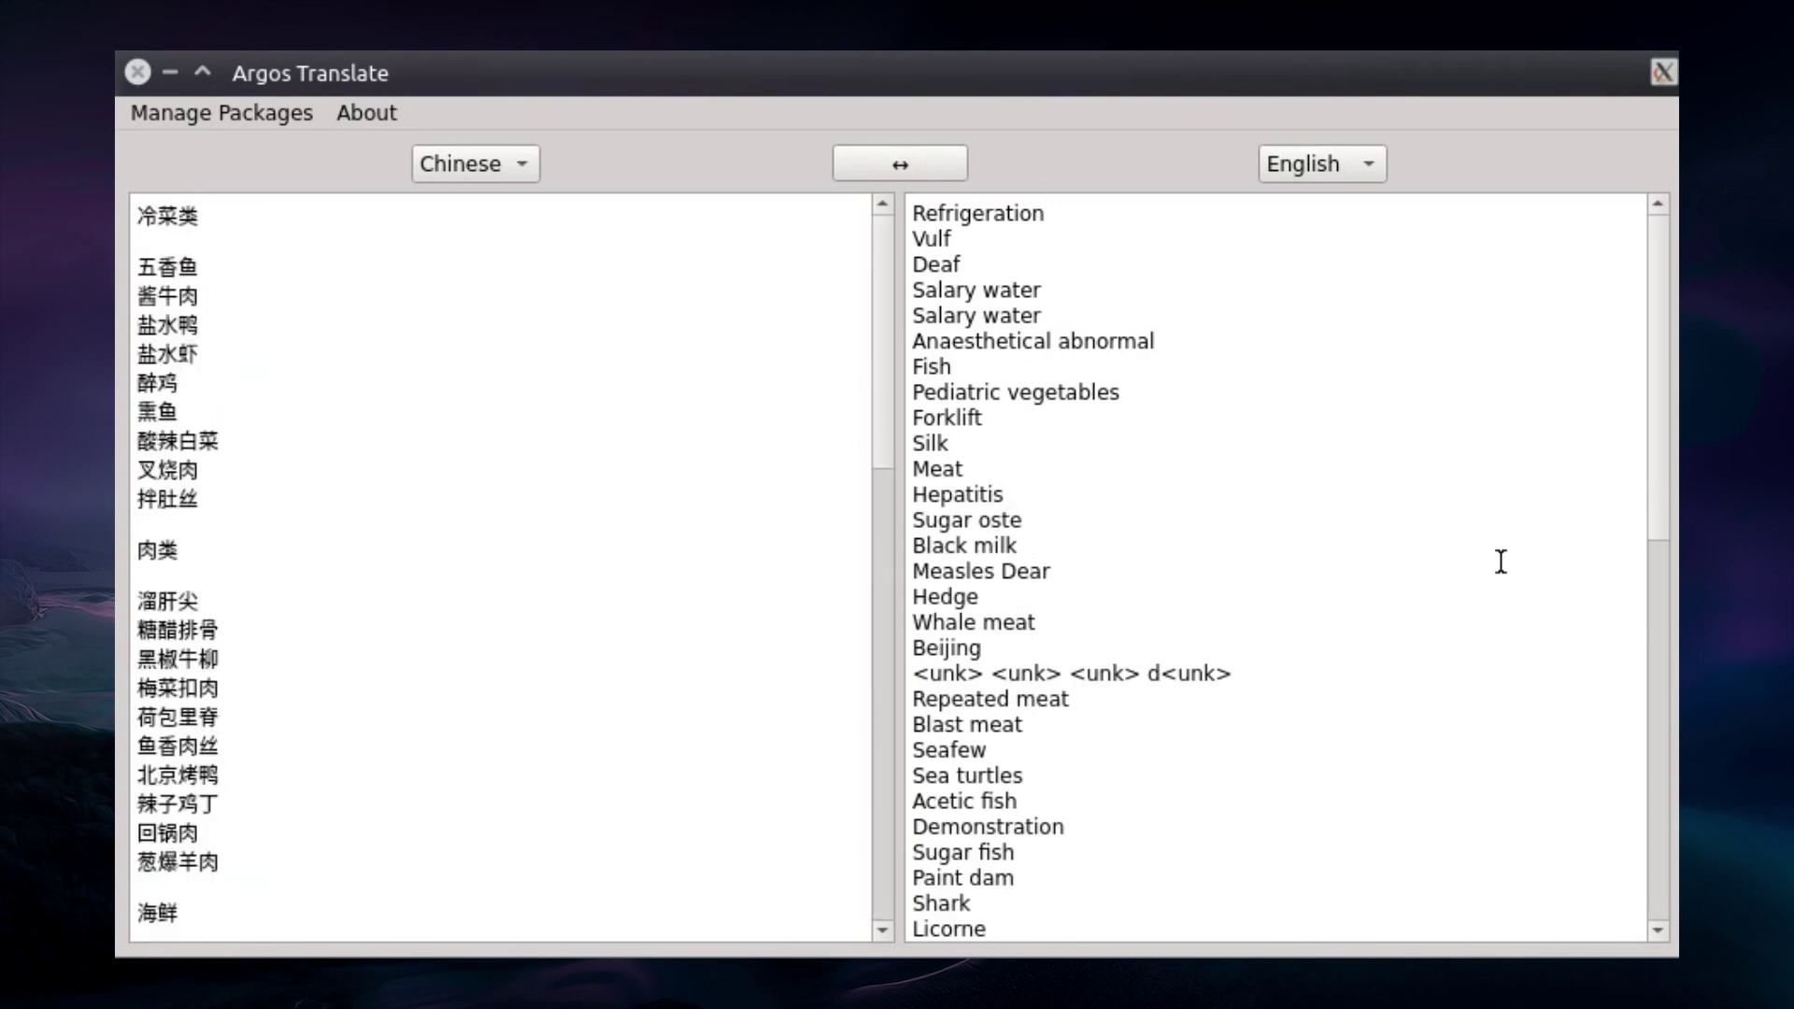
pyautogui.scroll(-11, 1501, 562)
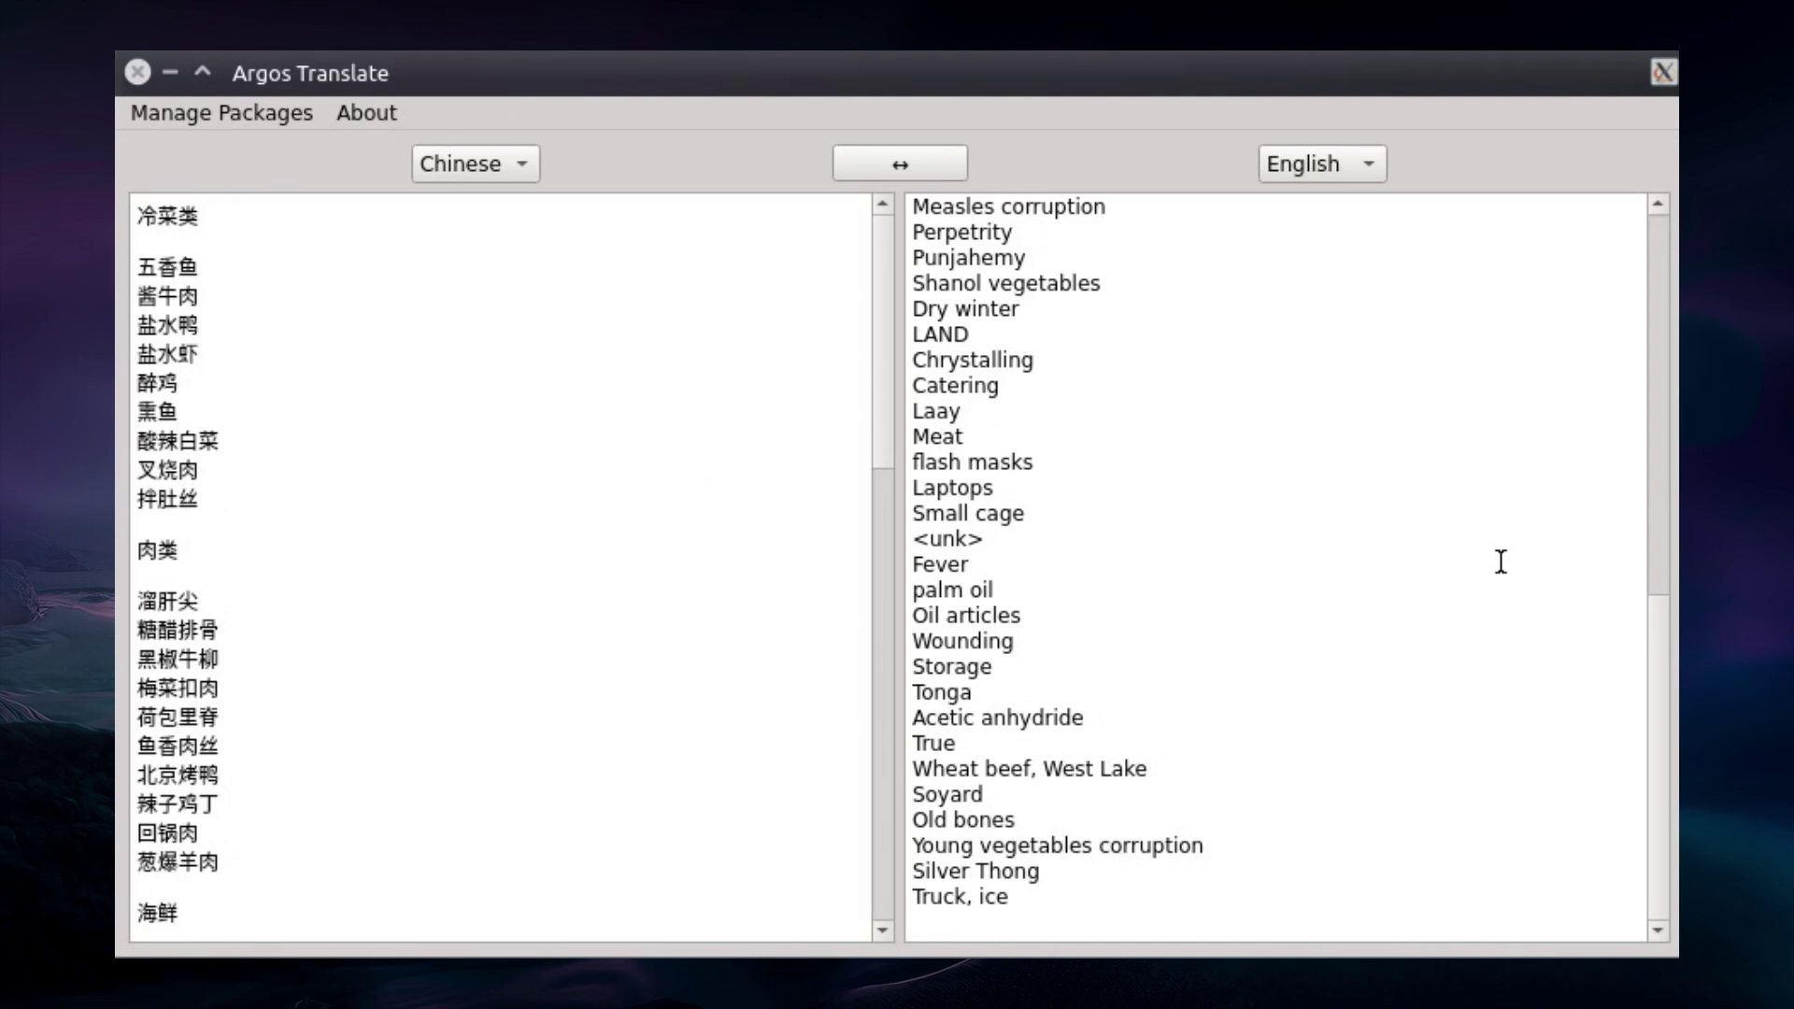
pyautogui.scroll(11, 1501, 562)
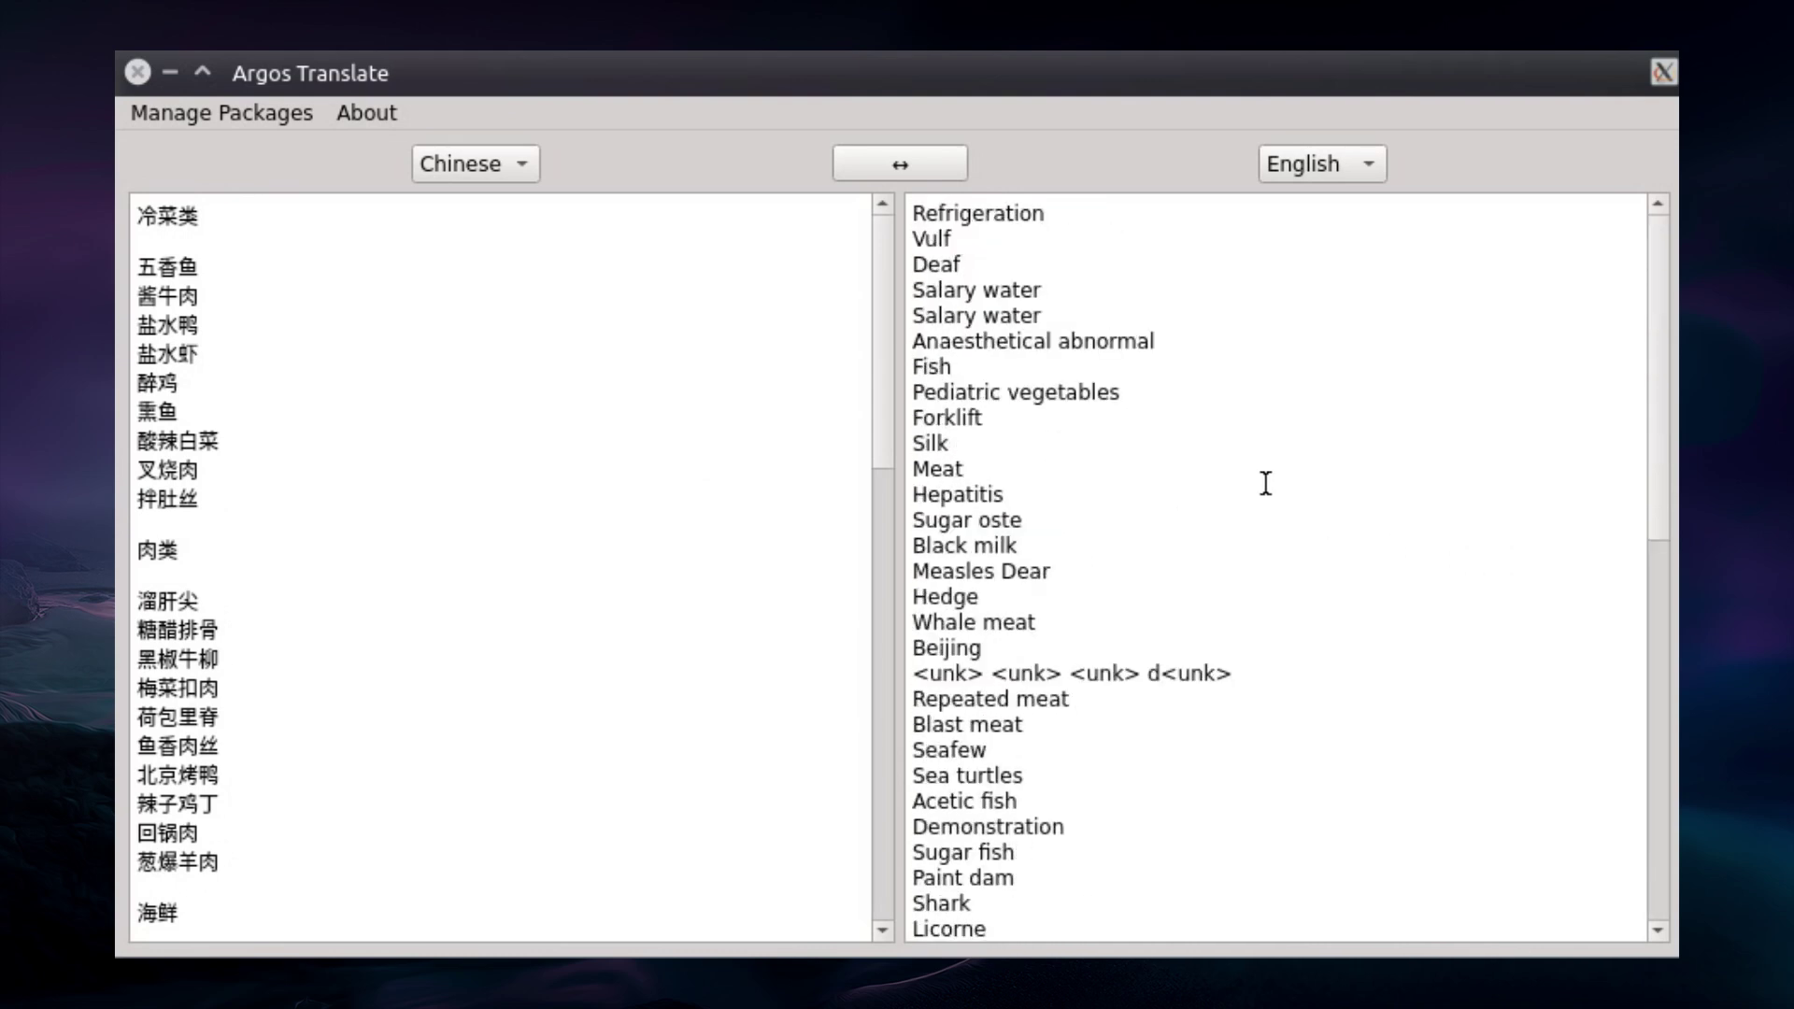